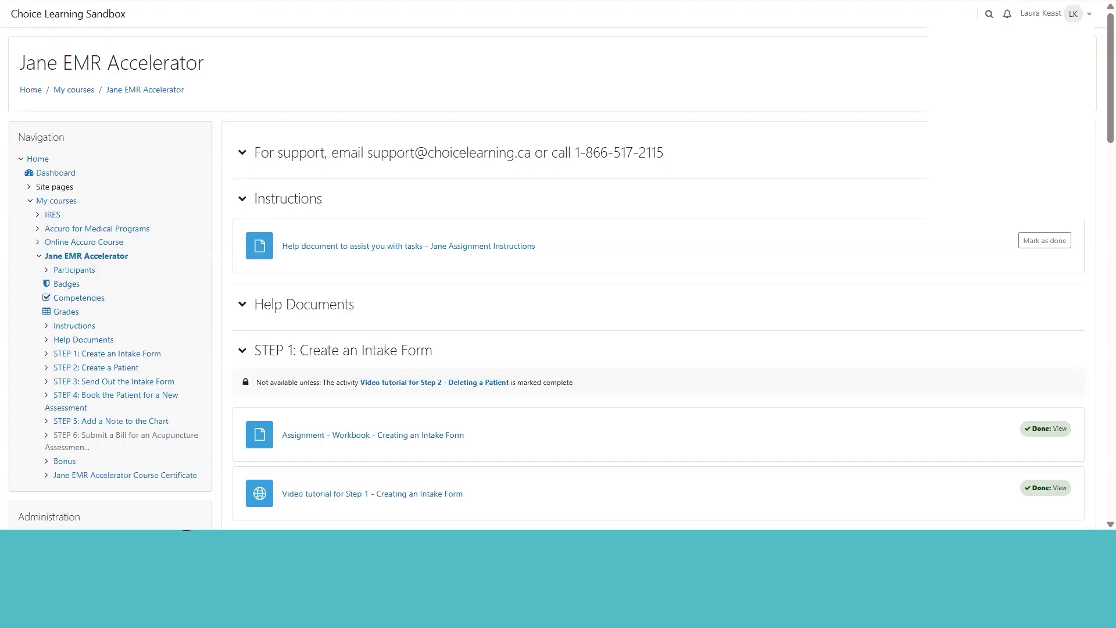
From the site home, open the Jane EMR Accelerator course via the All courses catalogue
{"action": "left_click", "coordinate": [78, 16]}
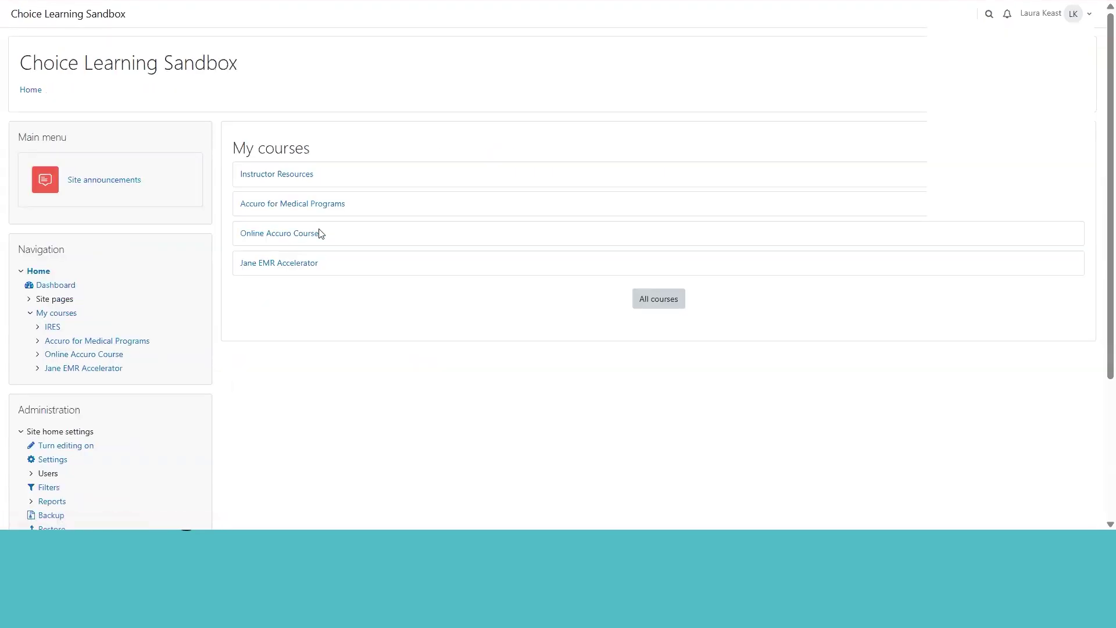
{"action": "left_click", "coordinate": [670, 301]}
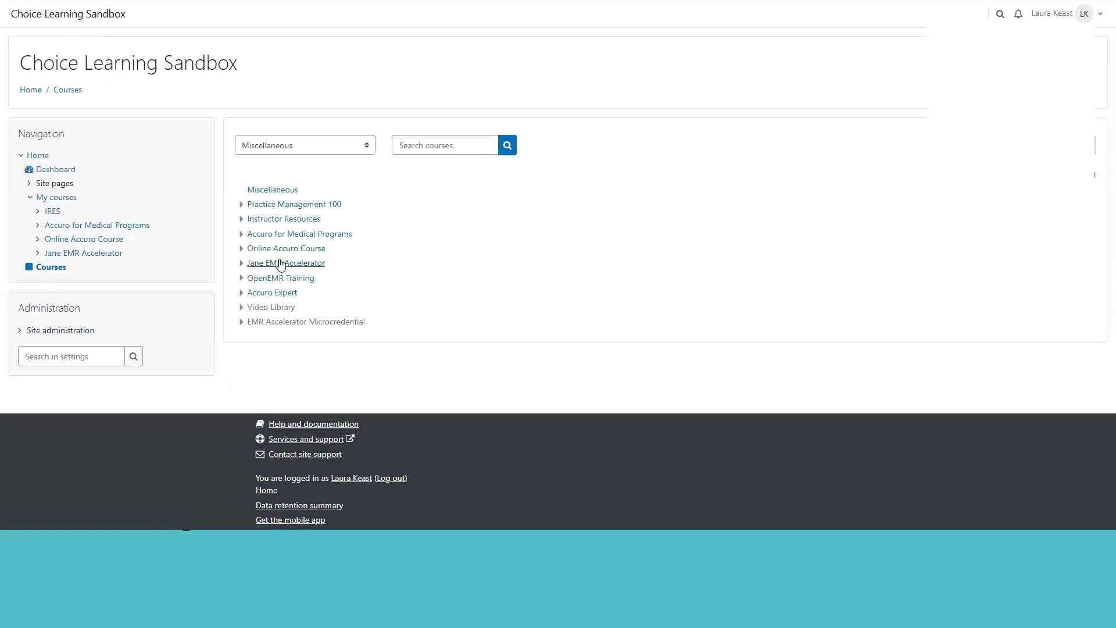
{"action": "left_click", "coordinate": [285, 267]}
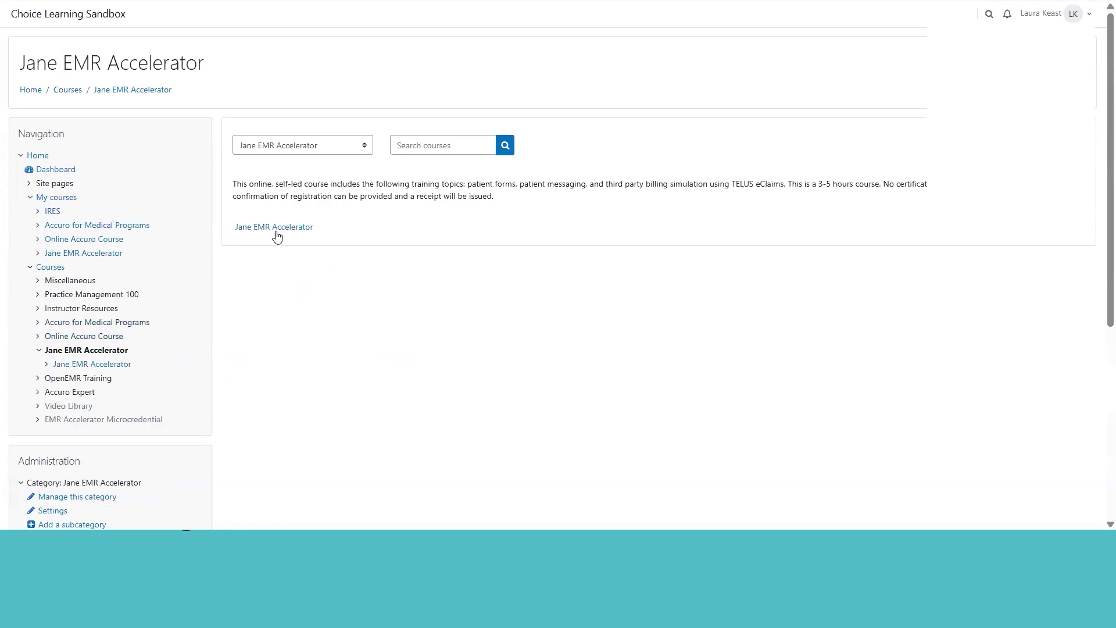
{"action": "left_click", "coordinate": [277, 230]}
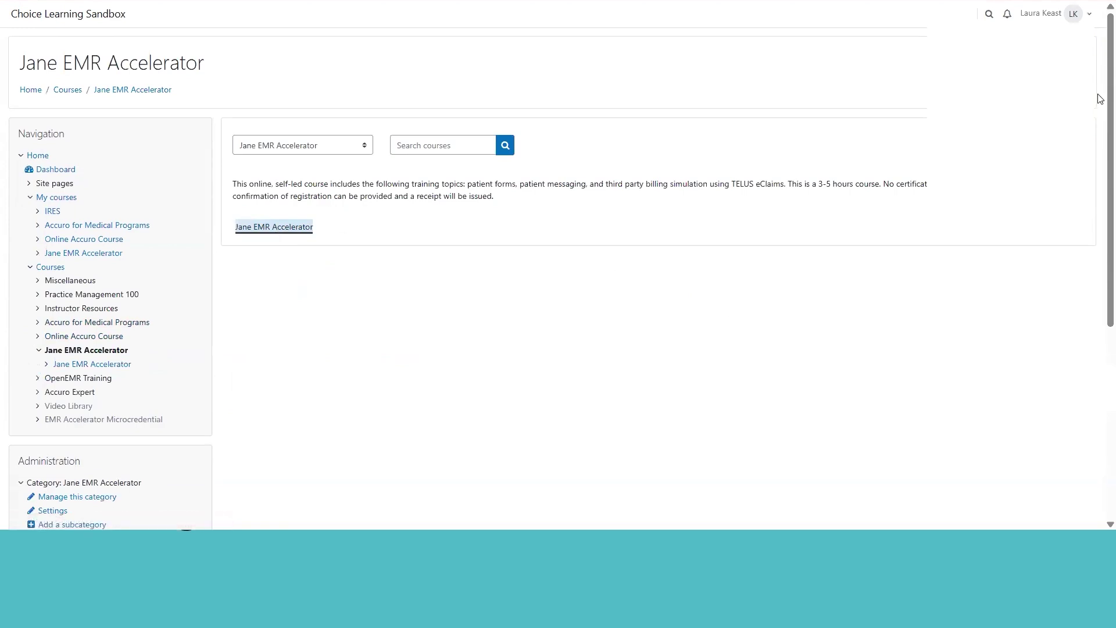
Scroll through Steps 1–6 and Bonus, then open the Step 6 eClaim video tutorial
{"action": "scroll", "coordinate": [1100, 107], "scroll_direction": "down", "scroll_amount": 3}
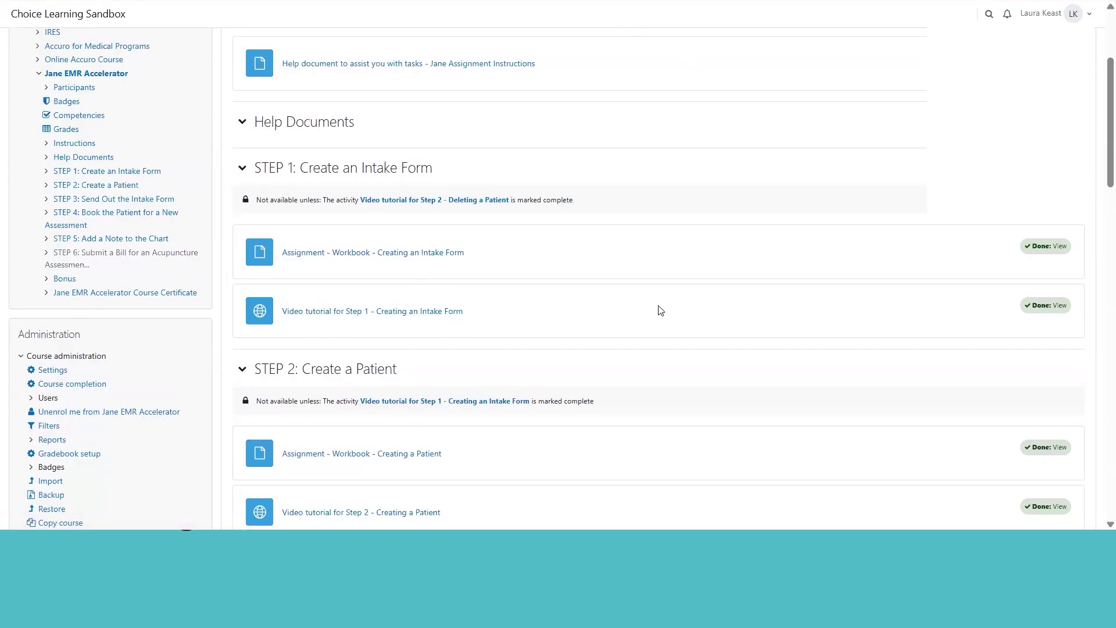
{"action": "left_click_drag", "start_coordinate": [1101, 143], "coordinate": [1078, 258]}
{"action": "scroll", "coordinate": [1078, 258], "scroll_direction": "up", "scroll_amount": 4}
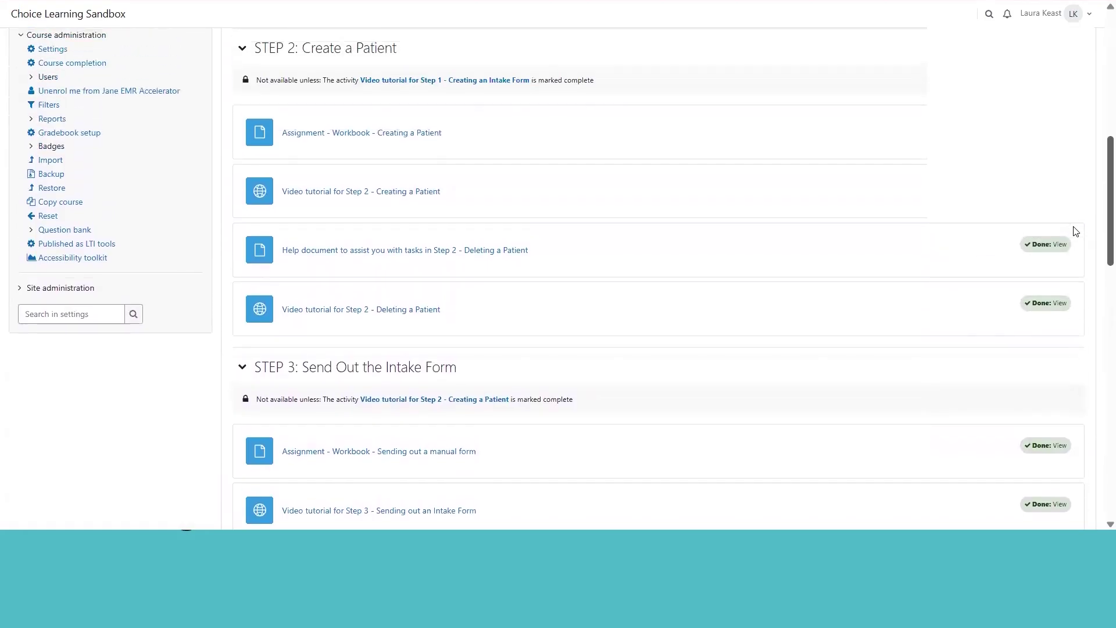
{"action": "scroll", "coordinate": [1075, 231], "scroll_direction": "down", "scroll_amount": 1}
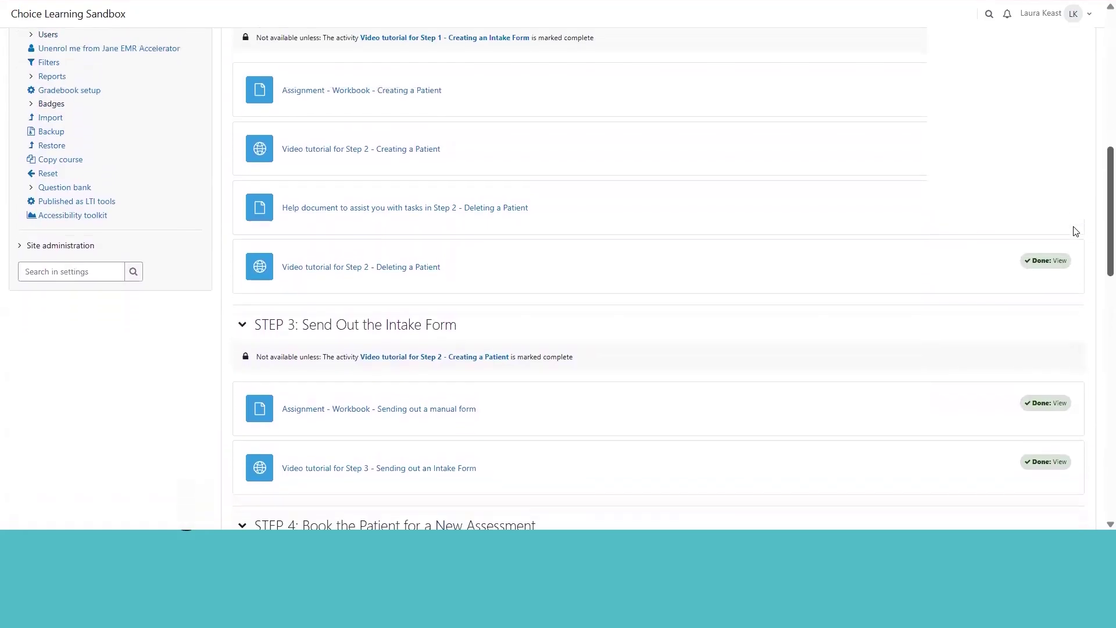
{"action": "scroll", "coordinate": [1076, 231], "scroll_direction": "down", "scroll_amount": 1}
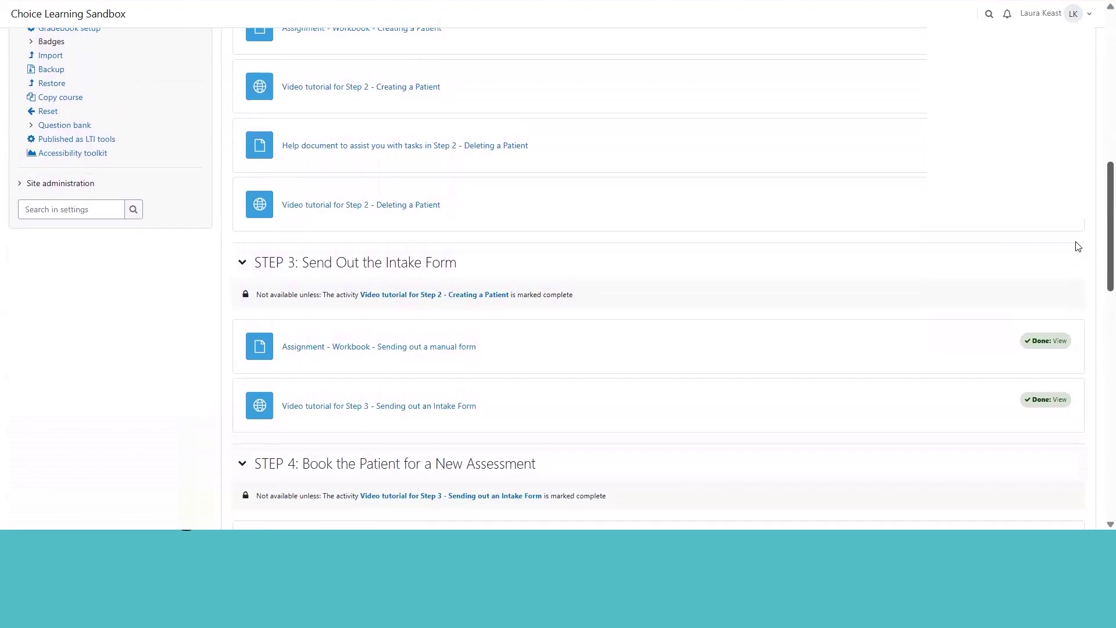
{"action": "scroll", "coordinate": [1079, 247], "scroll_direction": "down", "scroll_amount": 3}
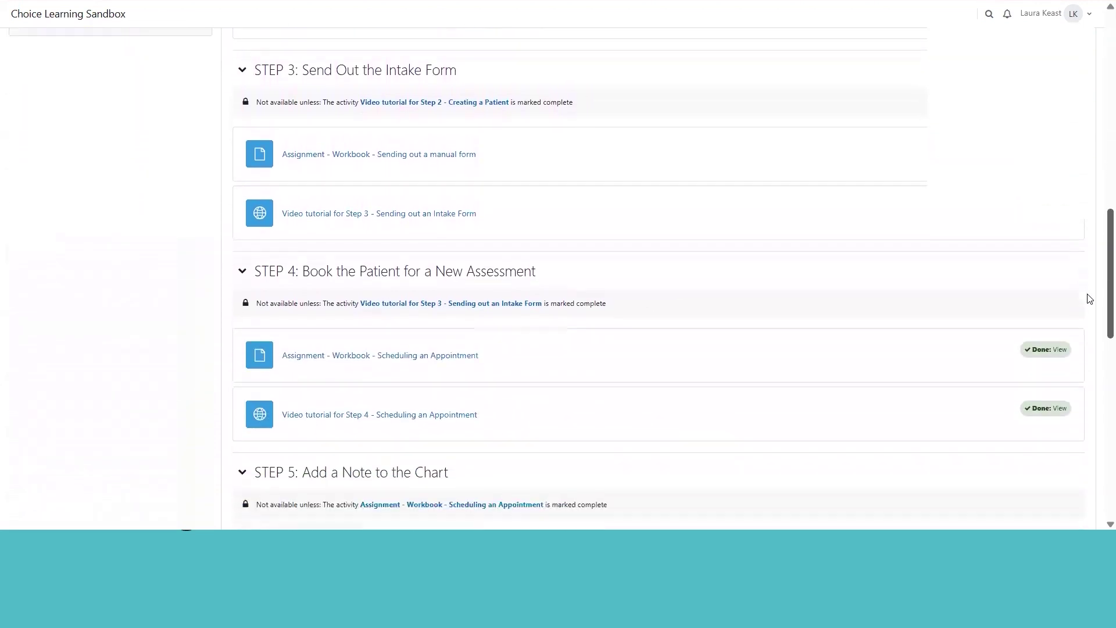
{"action": "scroll", "coordinate": [1089, 299], "scroll_direction": "down", "scroll_amount": 1}
{"action": "scroll", "coordinate": [1091, 312], "scroll_direction": "down", "scroll_amount": 1}
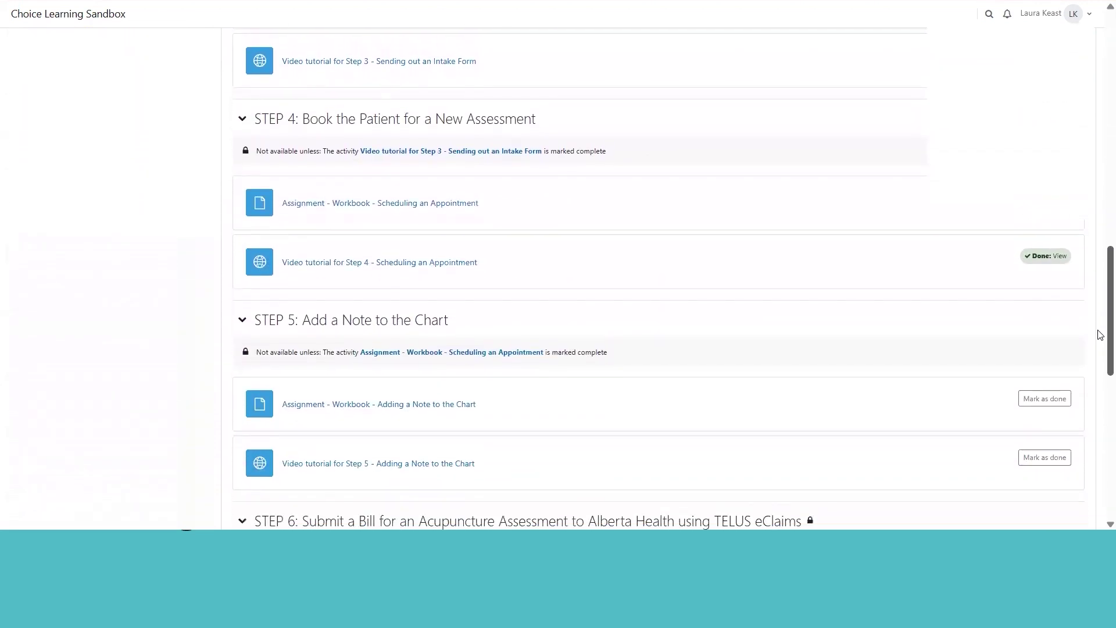
{"action": "scroll", "coordinate": [1101, 335], "scroll_direction": "down", "scroll_amount": 4}
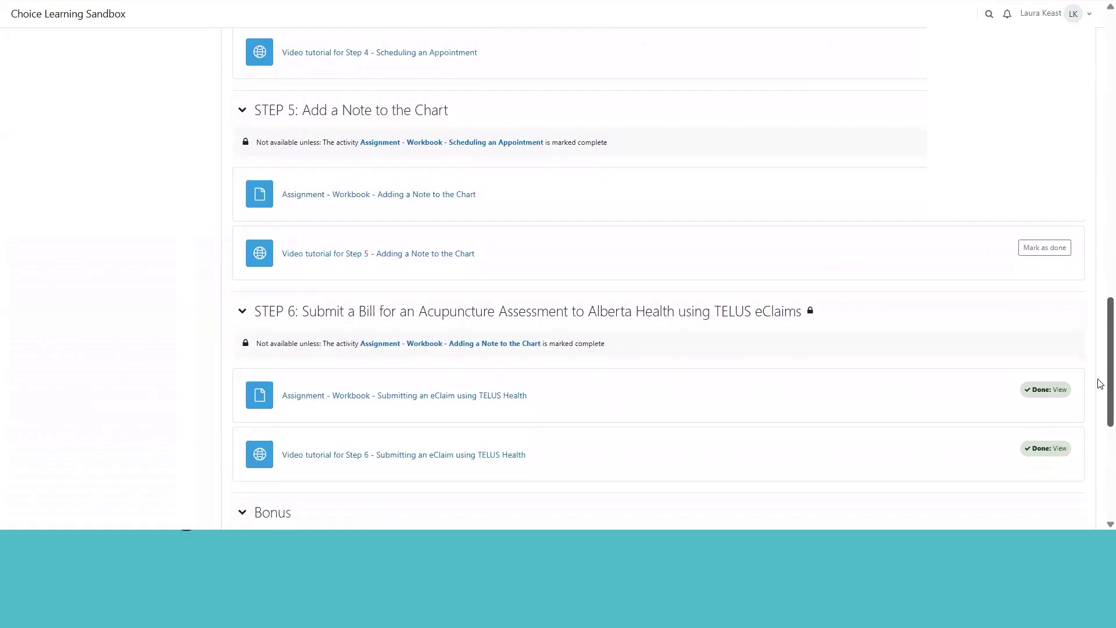
{"action": "scroll", "coordinate": [1100, 389], "scroll_direction": "down", "scroll_amount": 3}
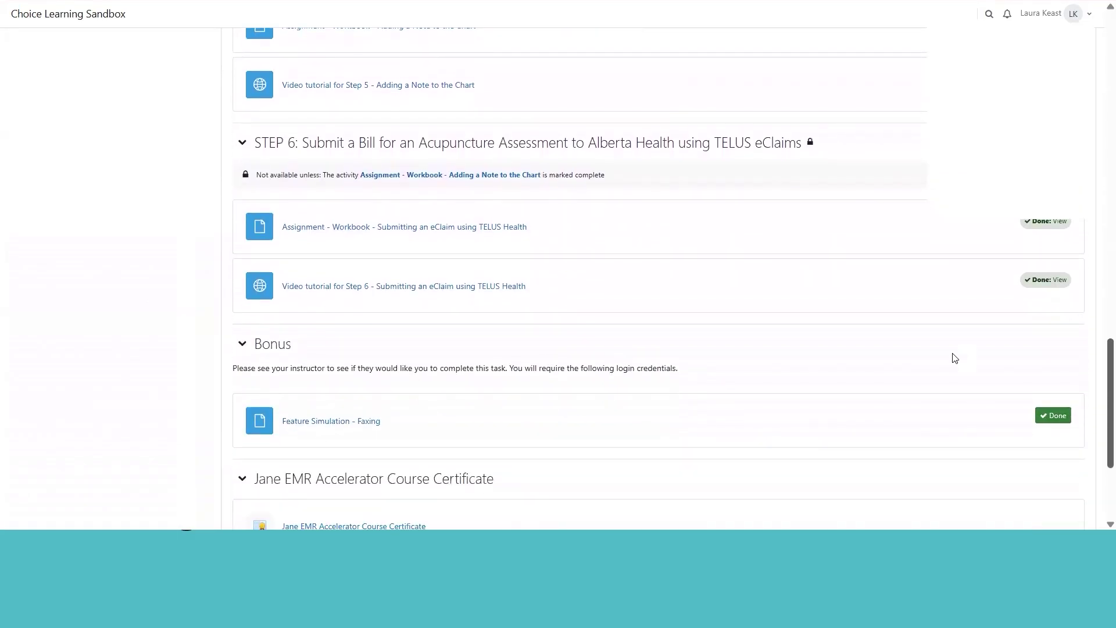
{"action": "left_click", "coordinate": [425, 286]}
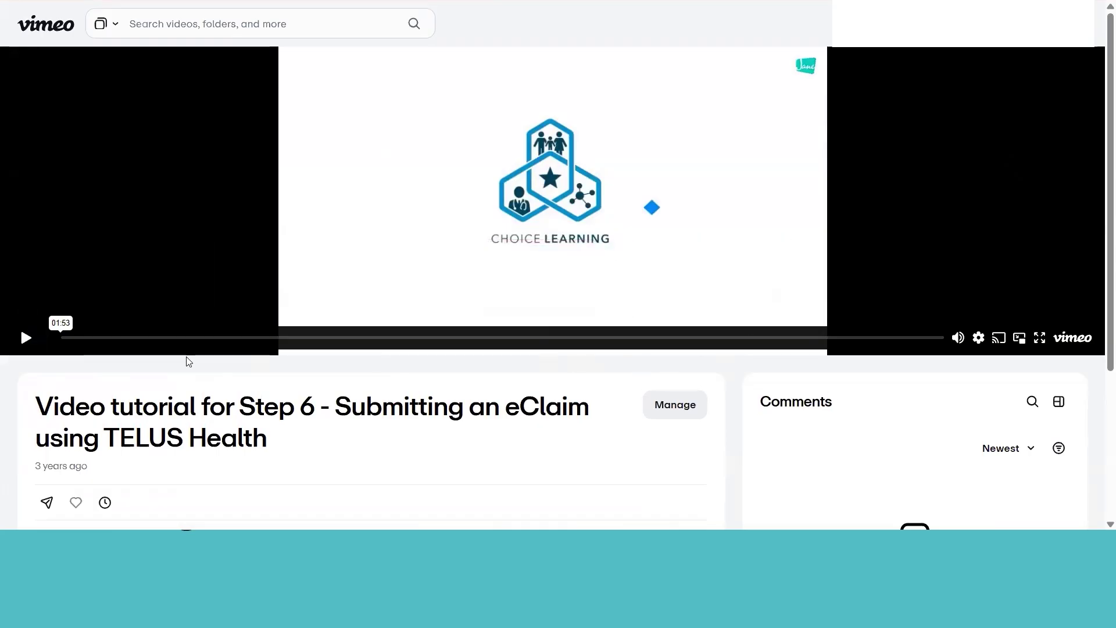
Play the Step 6 TELUS eClaim tutorial, pause on its title slide, then resume
{"action": "left_click", "coordinate": [25, 338]}
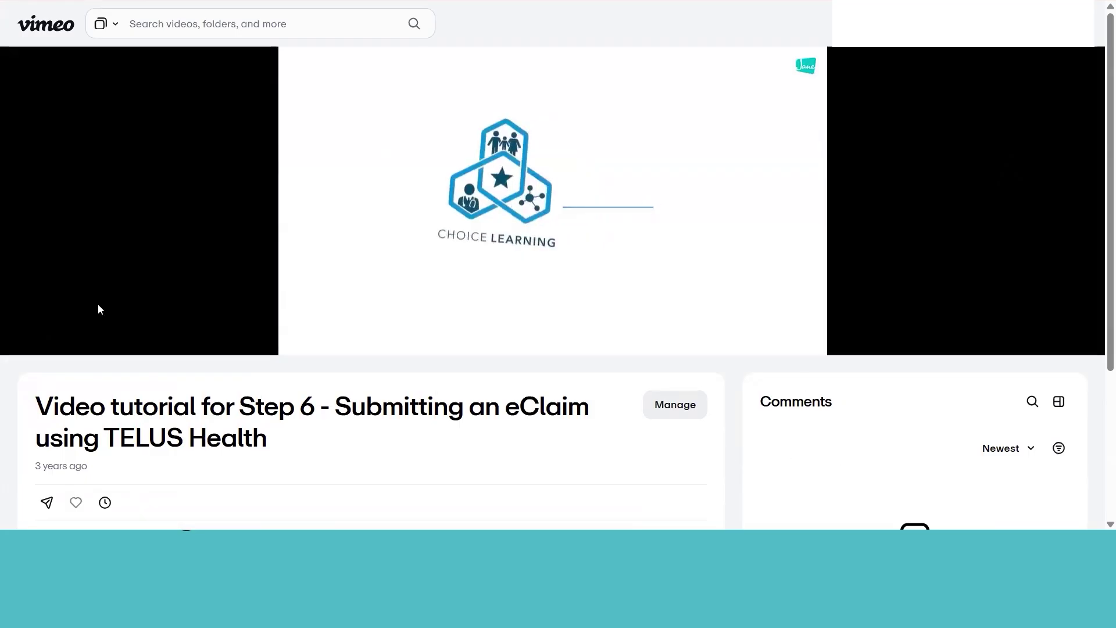
{"action": "left_click", "coordinate": [147, 285]}
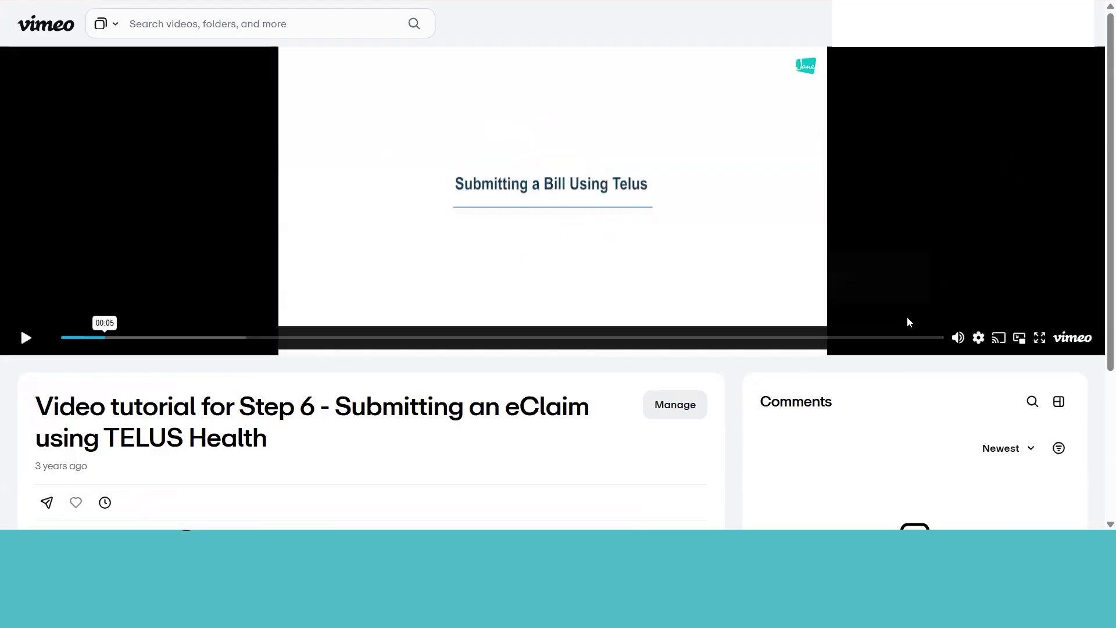
{"action": "mouse_move", "coordinate": [960, 339]}
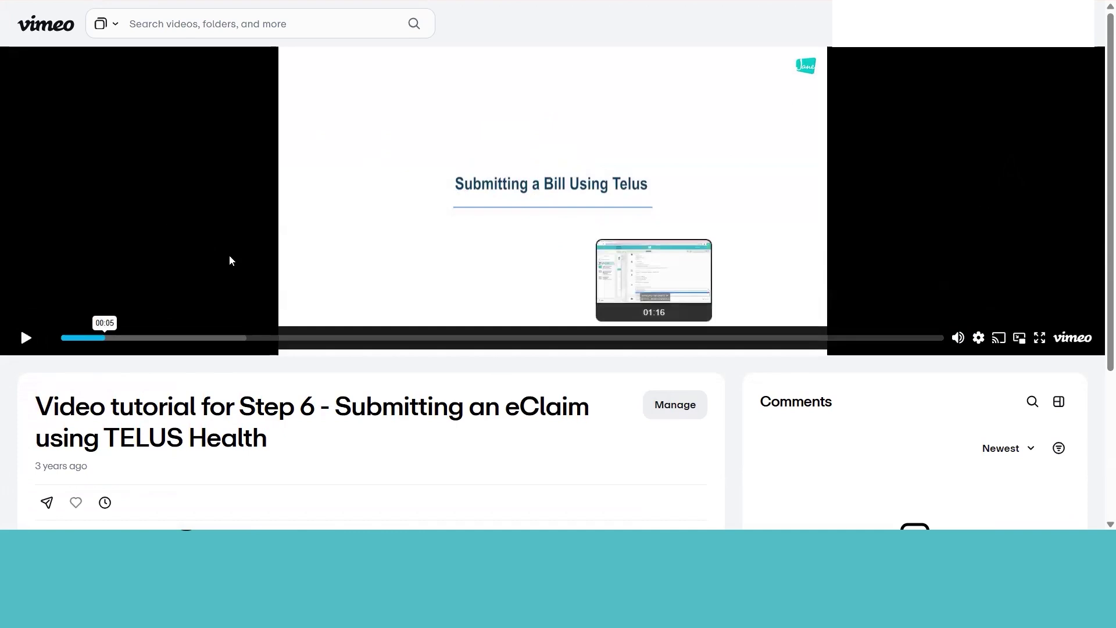
{"action": "left_click", "coordinate": [28, 339]}
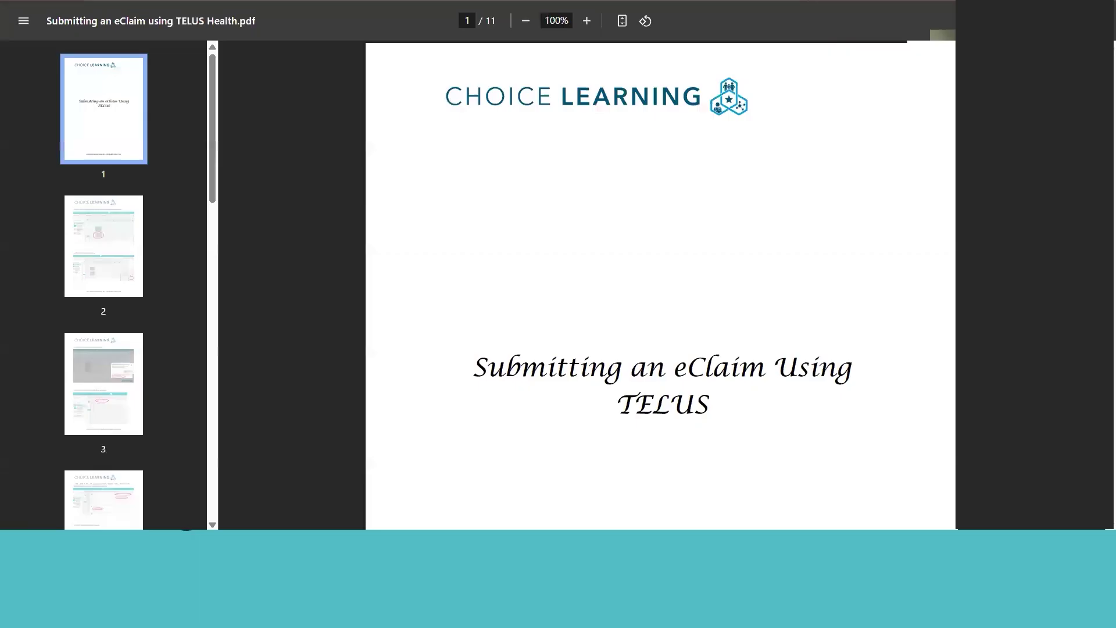
Scroll through pages 1–6 of the TELUS eClaim workbook PDF
{"action": "scroll", "coordinate": [660, 285], "scroll_direction": "down", "scroll_amount": 5}
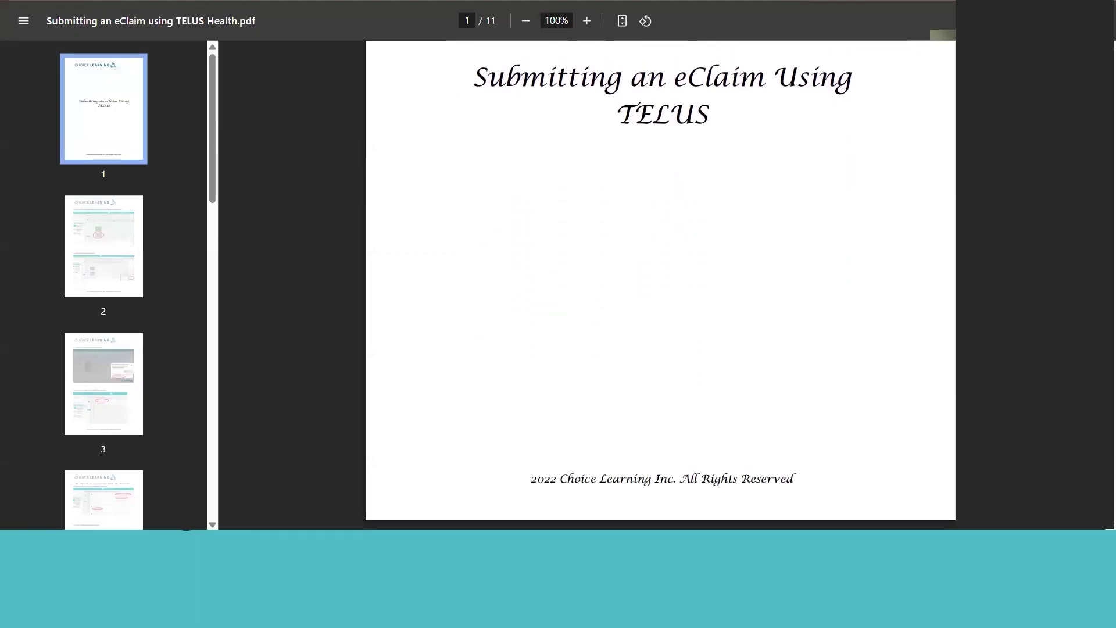
{"action": "scroll", "coordinate": [661, 285], "scroll_direction": "down", "scroll_amount": 4}
{"action": "scroll", "coordinate": [660, 284], "scroll_direction": "down", "scroll_amount": 8}
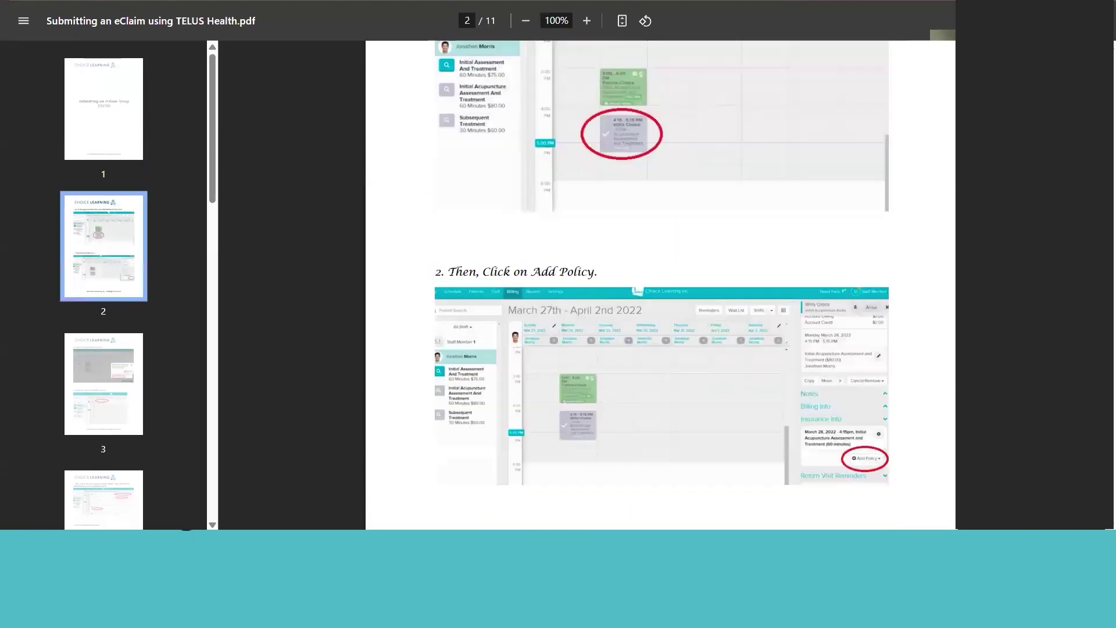
{"action": "scroll", "coordinate": [660, 285], "scroll_direction": "up", "scroll_amount": 4}
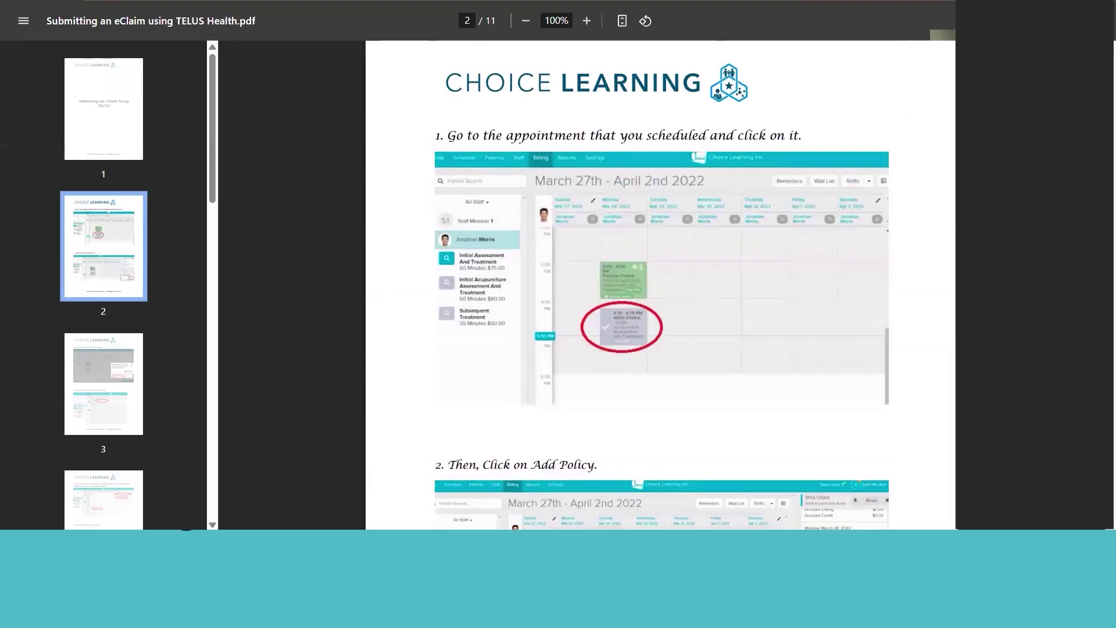
{"action": "scroll", "coordinate": [661, 284], "scroll_direction": "down", "scroll_amount": 3}
{"action": "scroll", "coordinate": [660, 285], "scroll_direction": "down", "scroll_amount": 4}
{"action": "scroll", "coordinate": [661, 285], "scroll_direction": "up", "scroll_amount": 1}
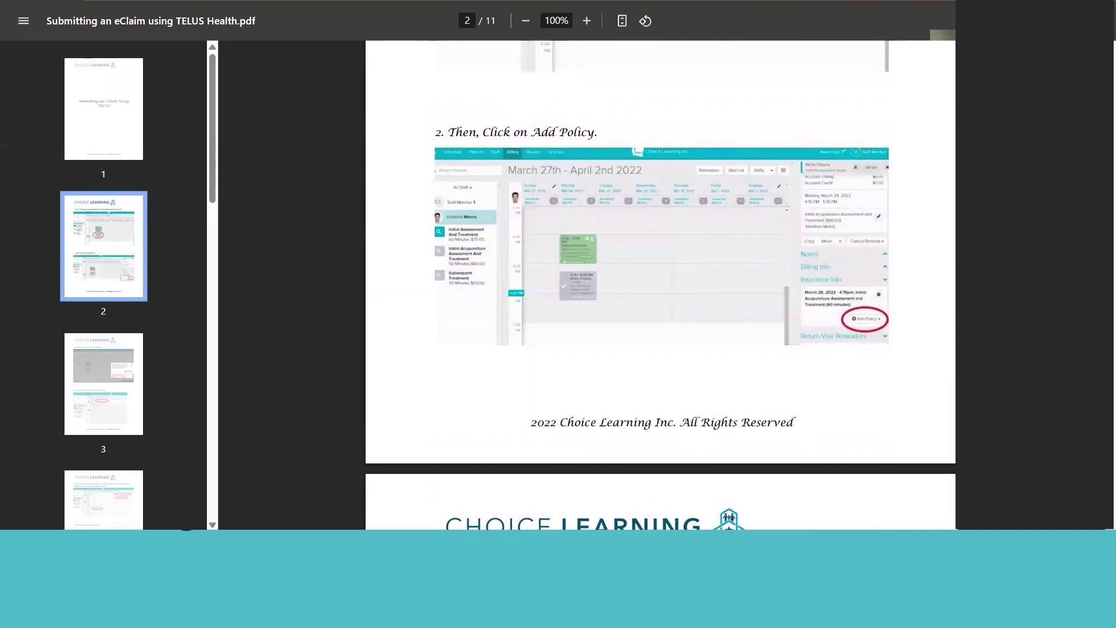
{"action": "scroll", "coordinate": [660, 285], "scroll_direction": "down", "scroll_amount": 8}
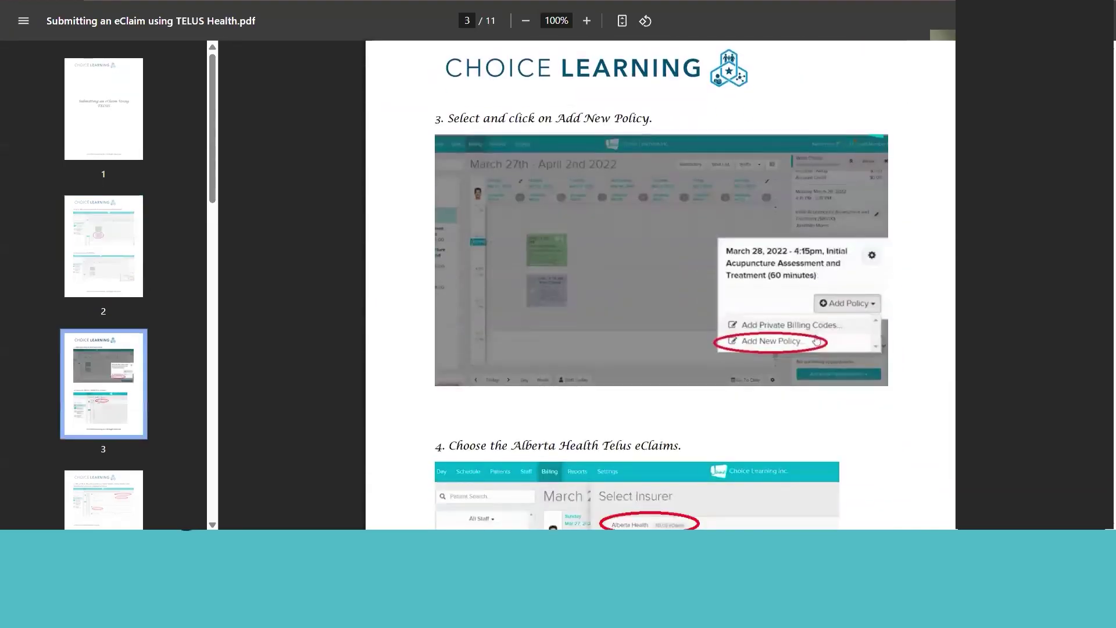
{"action": "scroll", "coordinate": [661, 285], "scroll_direction": "down", "scroll_amount": 8}
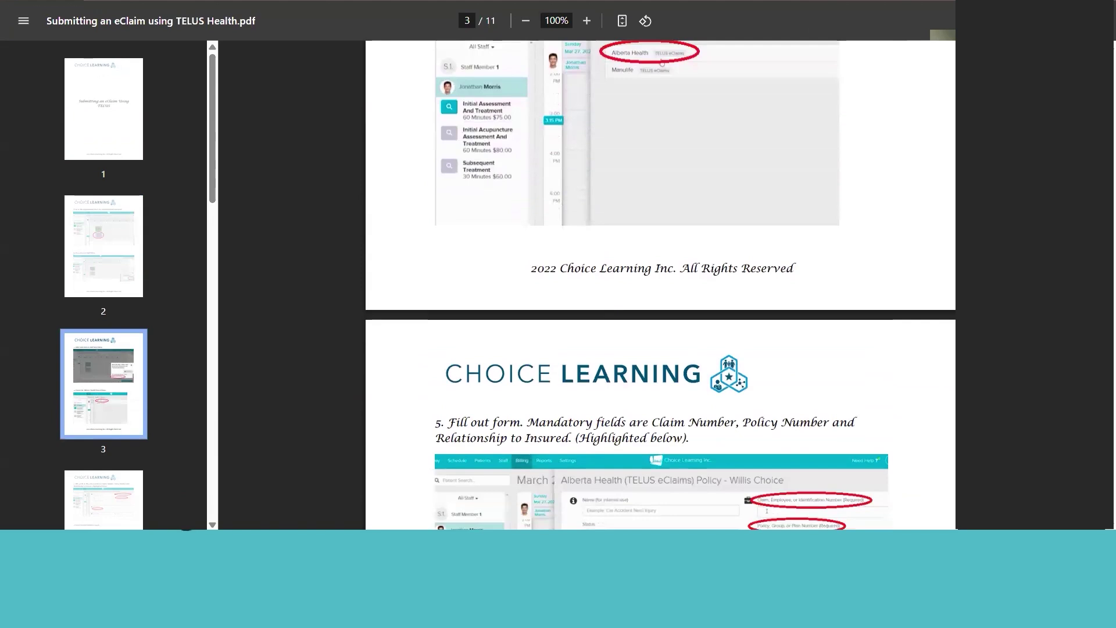
{"action": "scroll", "coordinate": [661, 285], "scroll_direction": "down", "scroll_amount": 7}
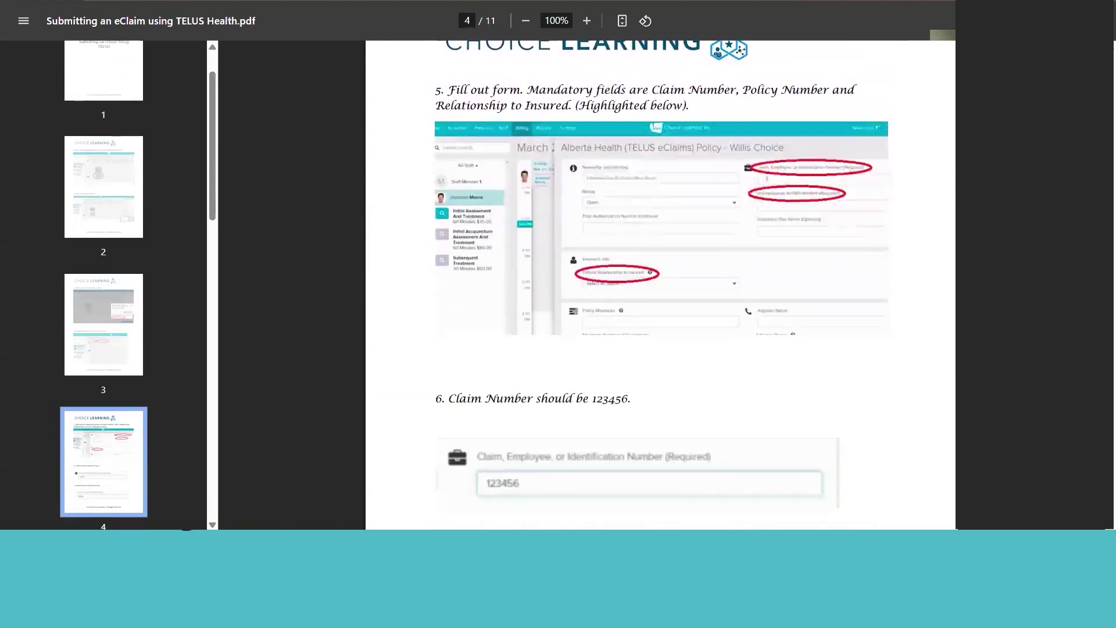
{"action": "scroll", "coordinate": [660, 285], "scroll_direction": "down", "scroll_amount": 10}
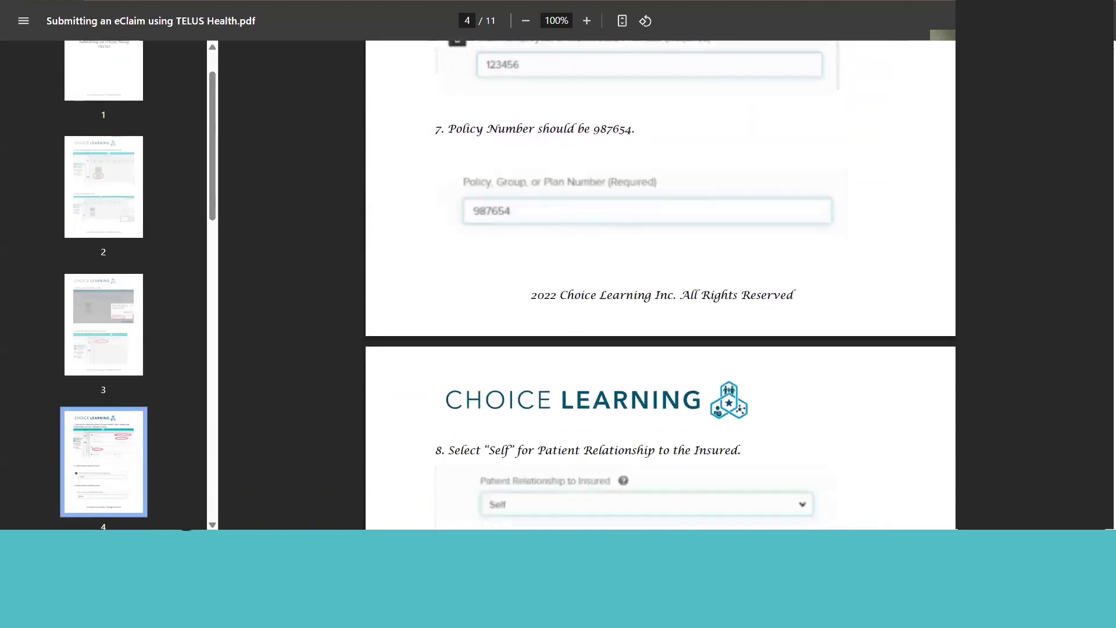
{"action": "scroll", "coordinate": [879, 208], "scroll_direction": "down", "scroll_amount": 7}
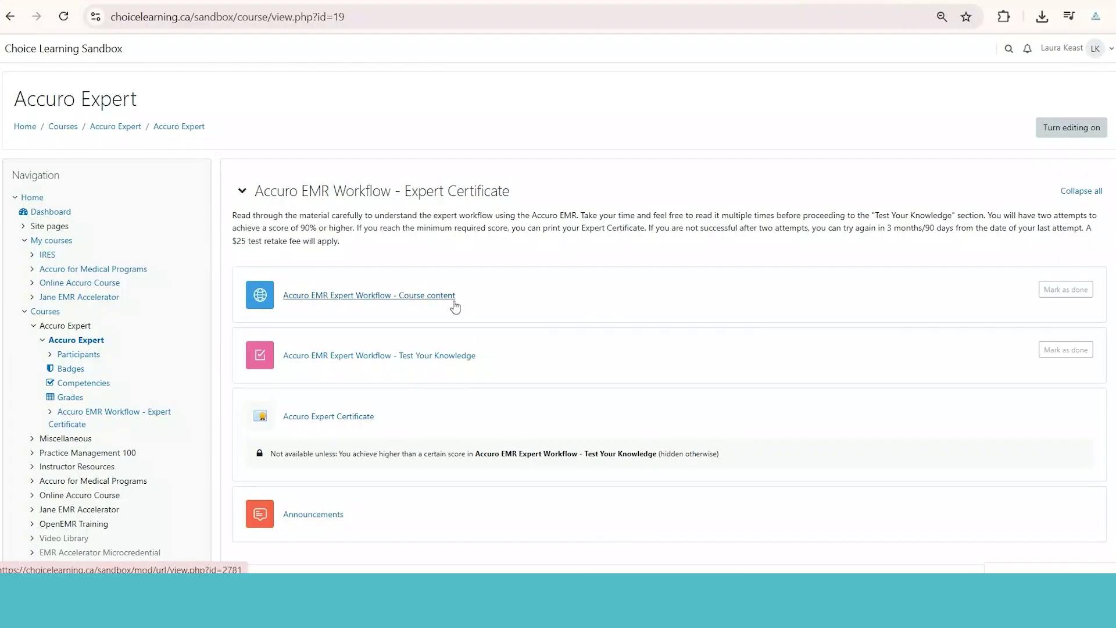
Resume the Test Your Knowledge quiz preview and scroll through all its questions
{"action": "left_click", "coordinate": [455, 357]}
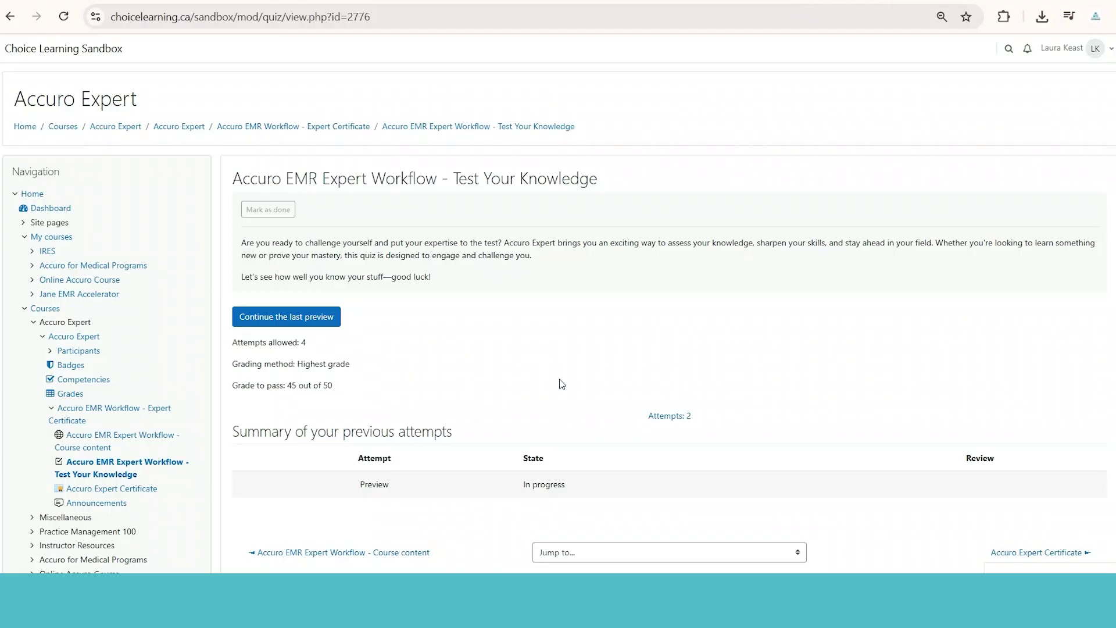
{"action": "left_click", "coordinate": [324, 316]}
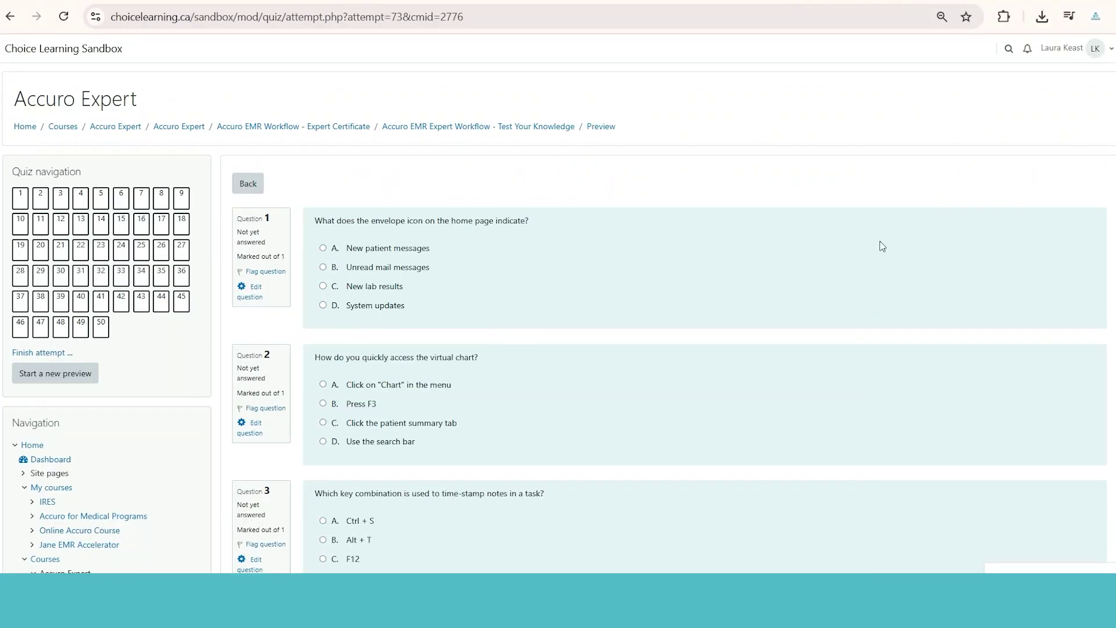
{"action": "scroll", "coordinate": [558, 319], "scroll_direction": "down", "scroll_amount": 2}
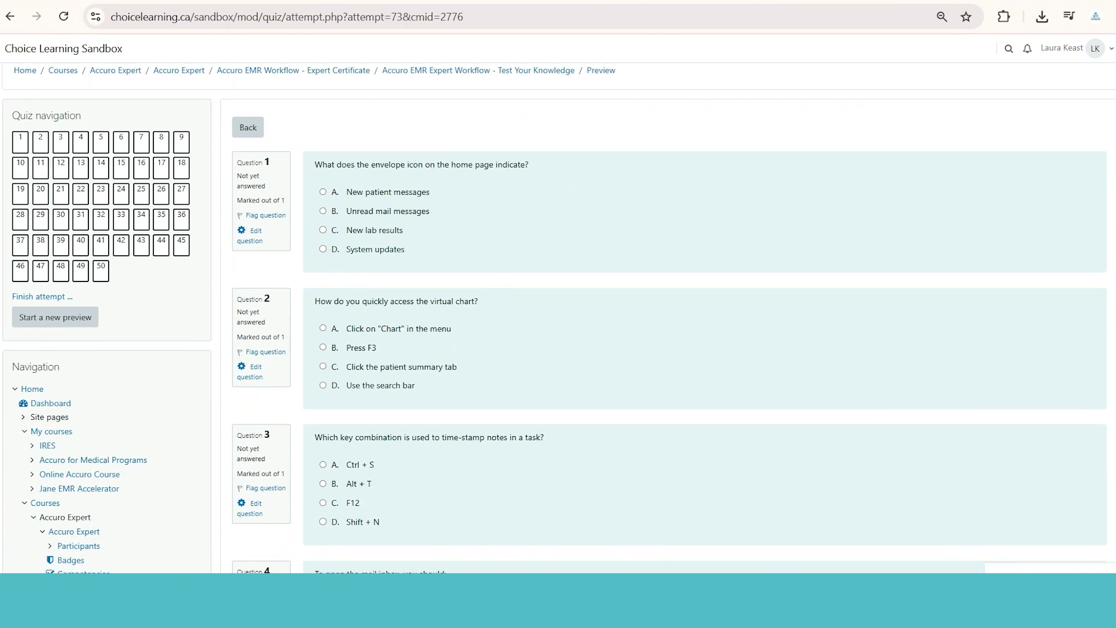
{"action": "scroll", "coordinate": [558, 320], "scroll_direction": "down", "scroll_amount": 2}
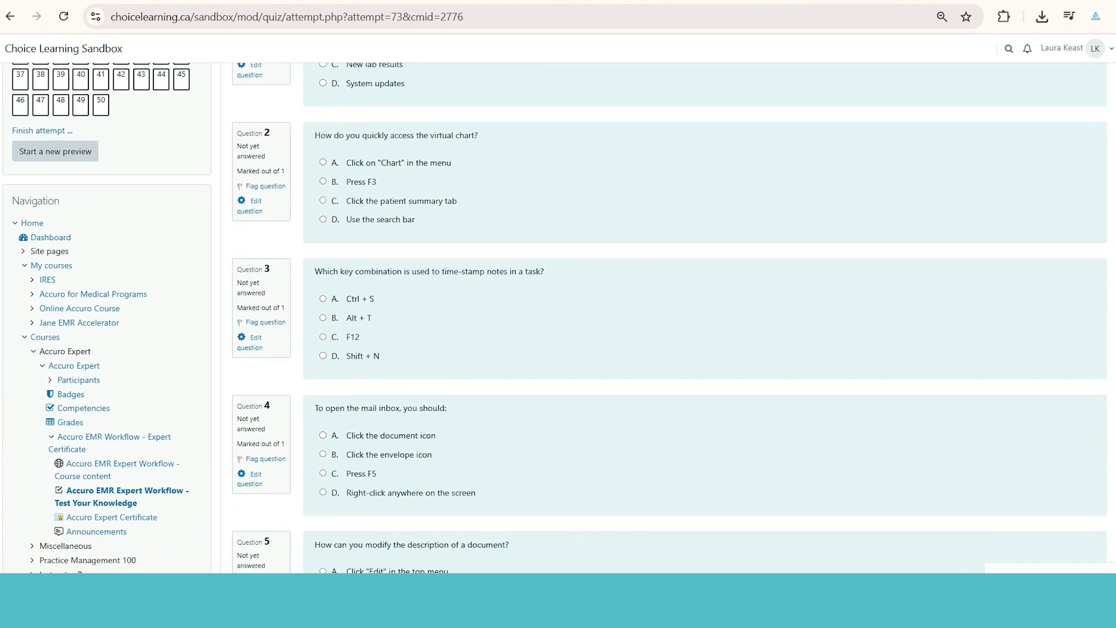
{"action": "scroll", "coordinate": [558, 320], "scroll_direction": "down", "scroll_amount": 4}
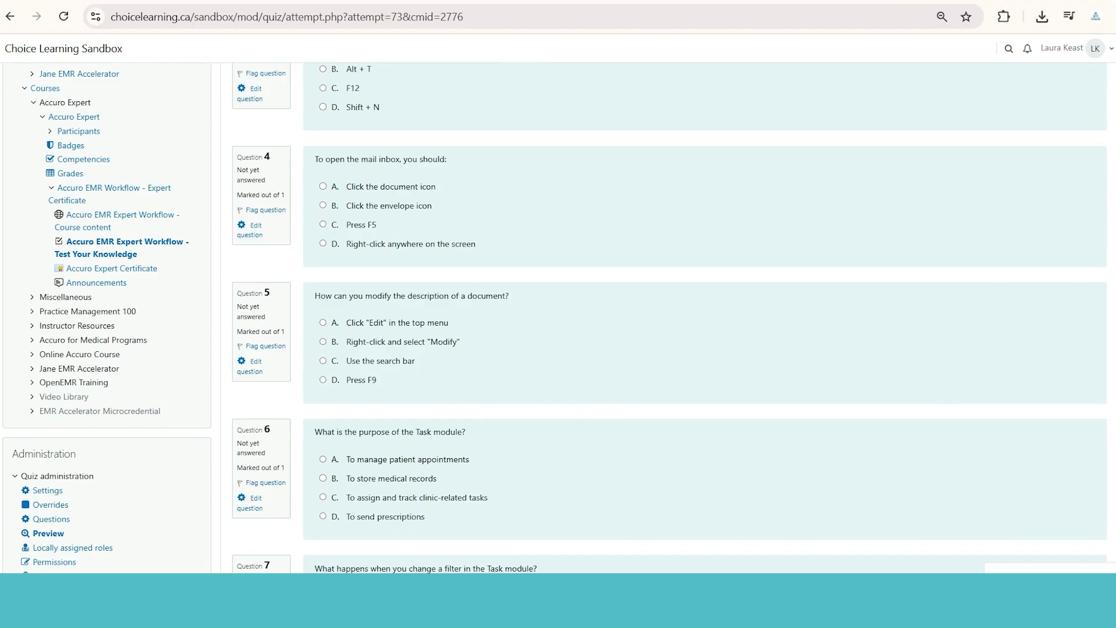
{"action": "scroll", "coordinate": [559, 320], "scroll_direction": "down", "scroll_amount": 1}
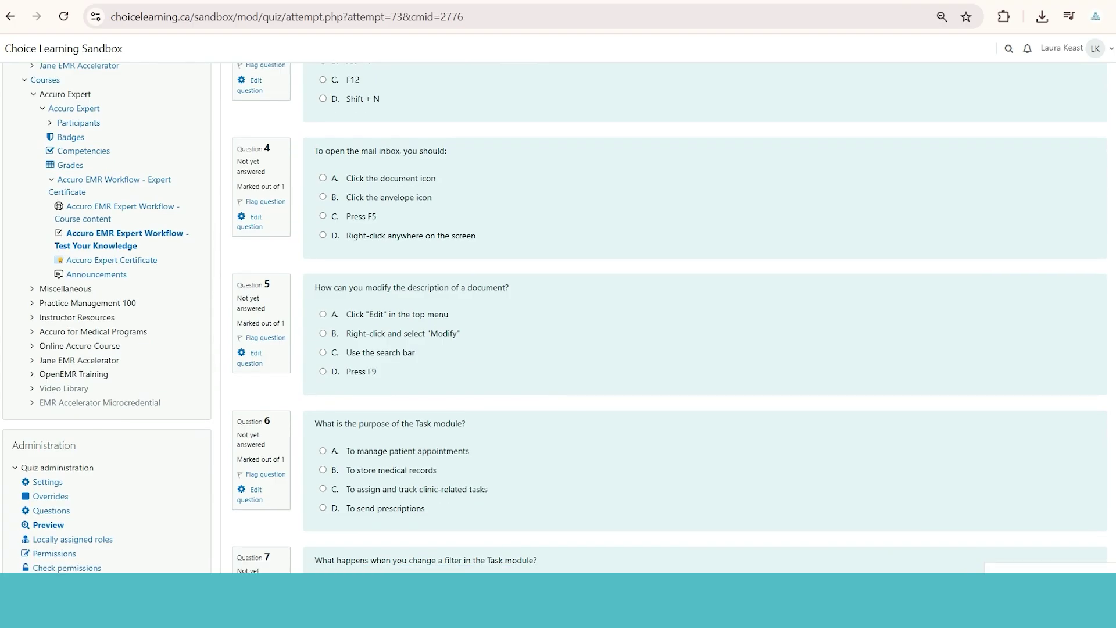
{"action": "scroll", "coordinate": [558, 320], "scroll_direction": "down", "scroll_amount": 3}
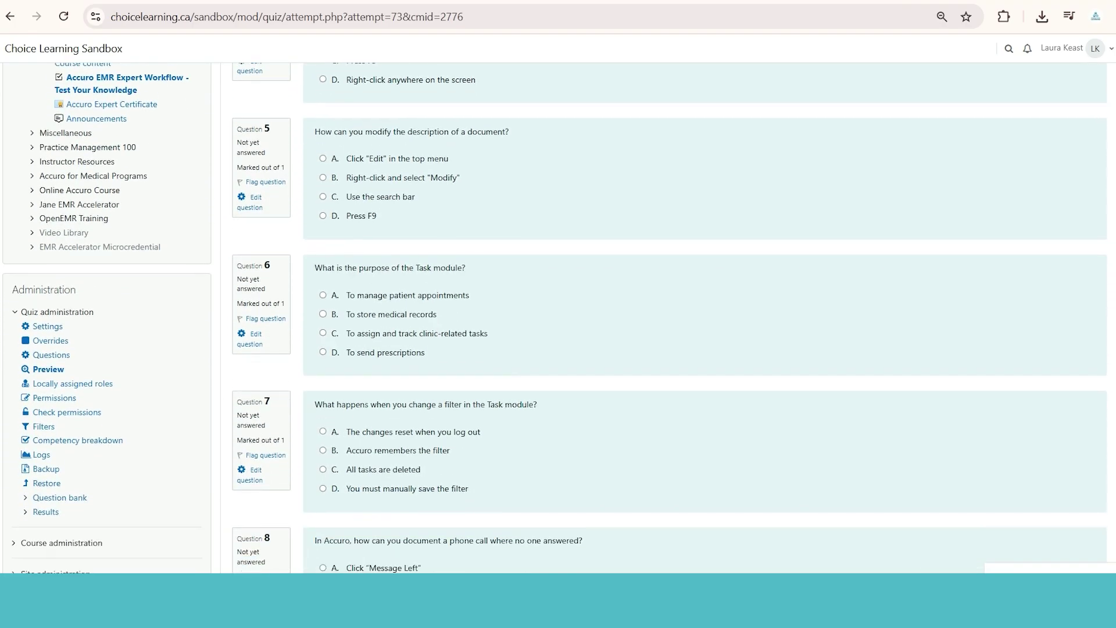
{"action": "scroll", "coordinate": [559, 320], "scroll_direction": "down", "scroll_amount": 1}
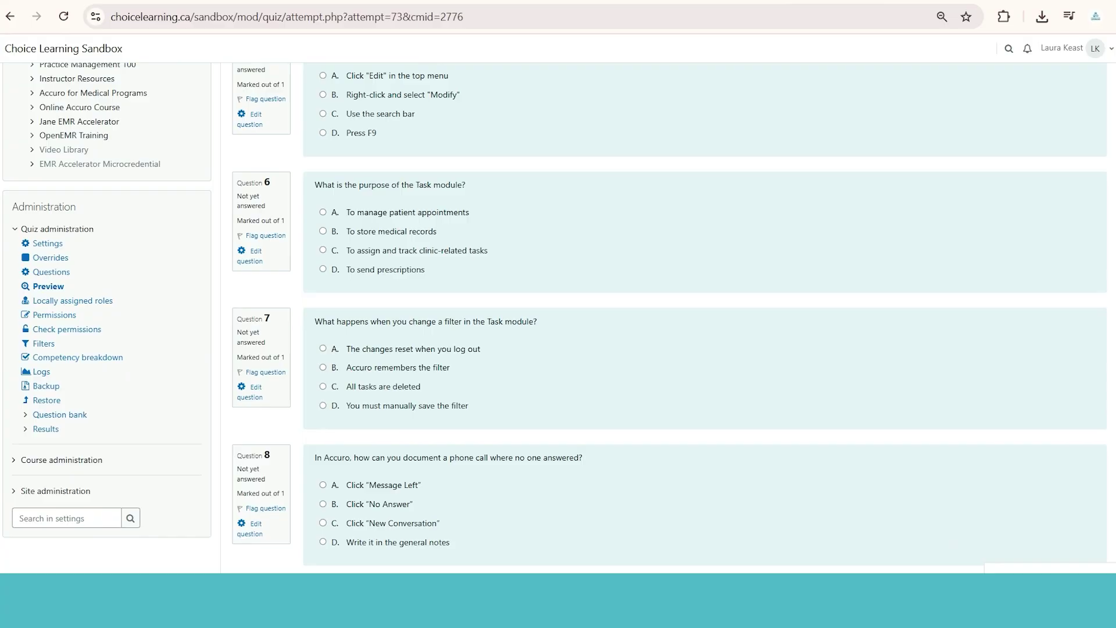
{"action": "scroll", "coordinate": [559, 319], "scroll_direction": "down", "scroll_amount": 2}
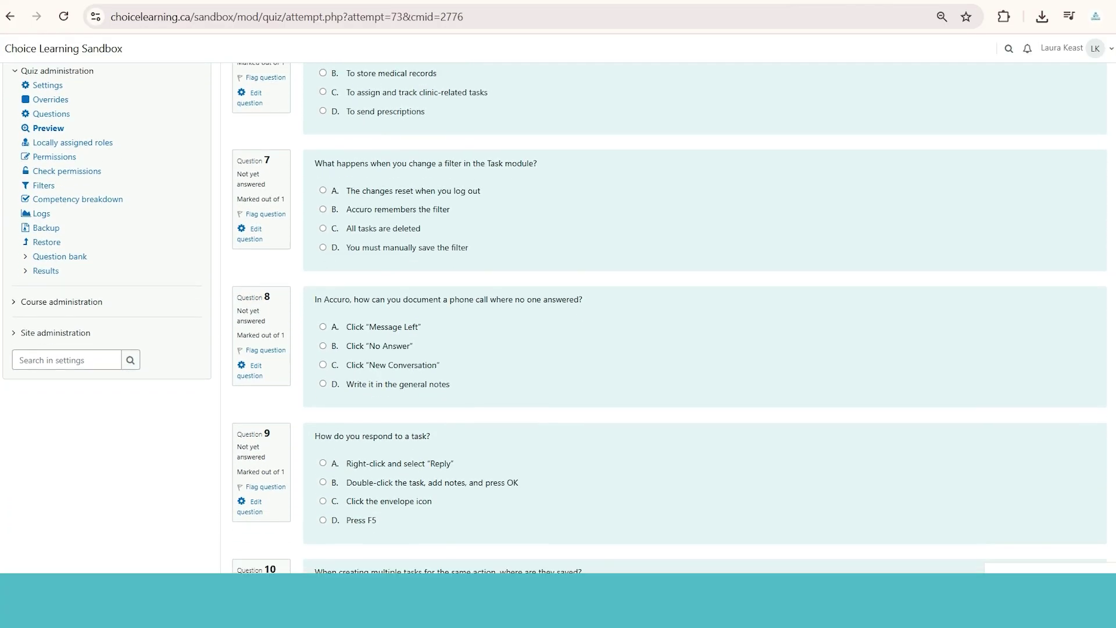
{"action": "scroll", "coordinate": [558, 320], "scroll_direction": "down", "scroll_amount": 3}
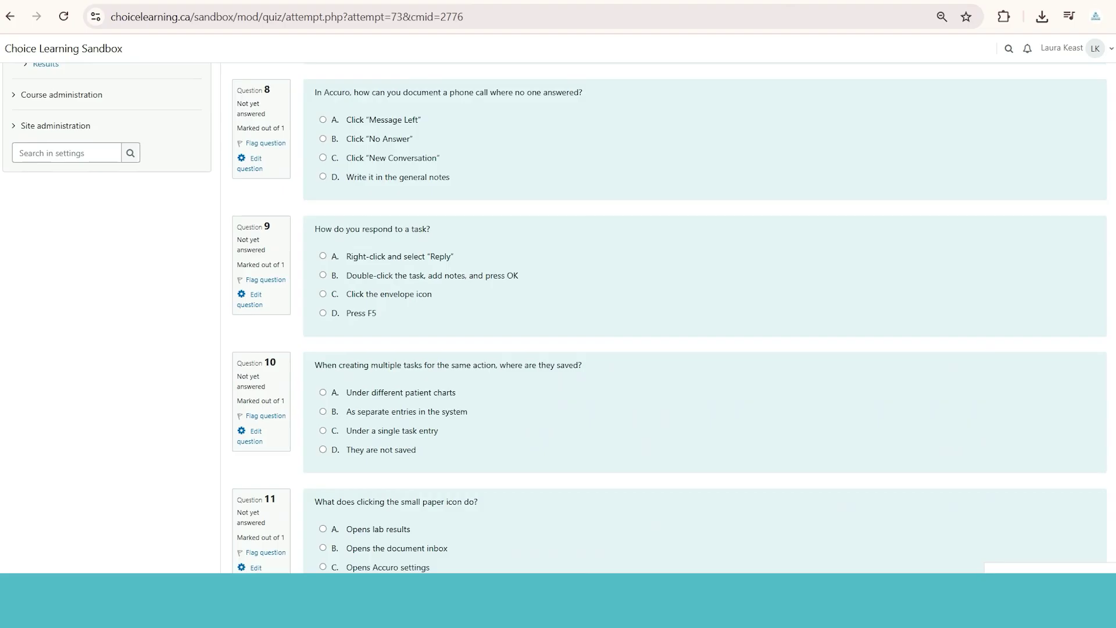
{"action": "scroll", "coordinate": [558, 320], "scroll_direction": "down", "scroll_amount": 1}
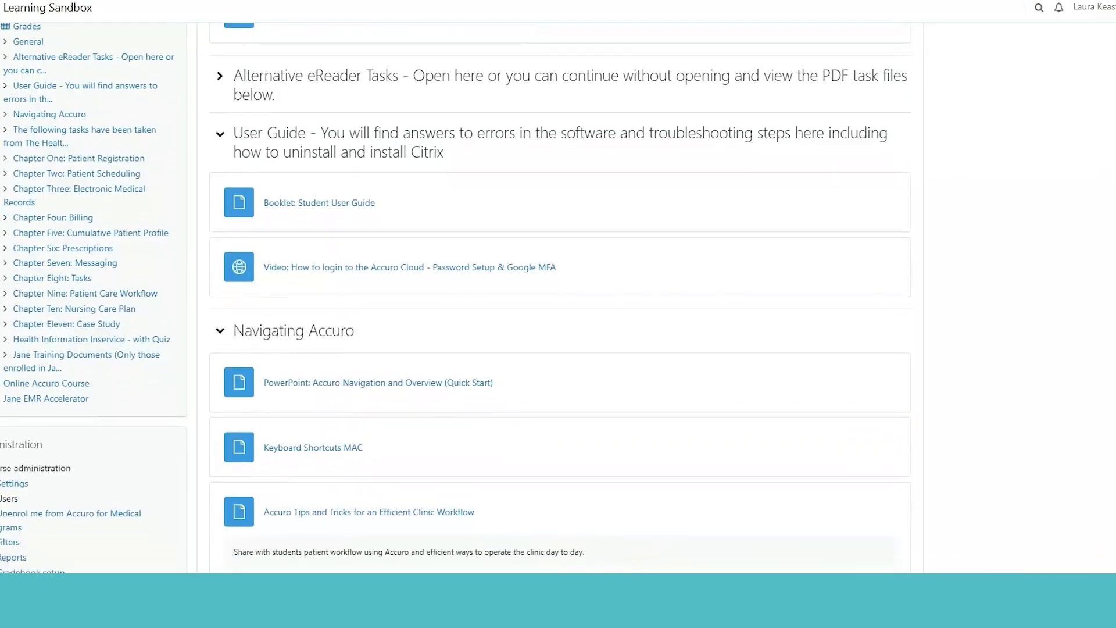
{"action": "scroll", "coordinate": [558, 298], "scroll_direction": "down", "scroll_amount": 1}
{"action": "scroll", "coordinate": [558, 297], "scroll_direction": "down", "scroll_amount": 4}
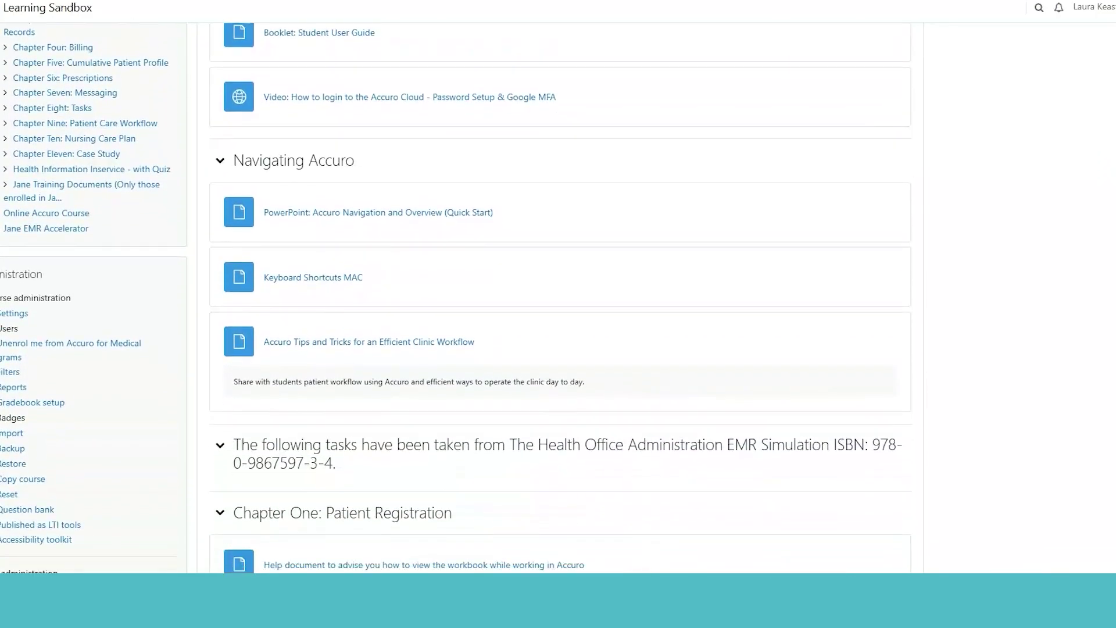
{"action": "scroll", "coordinate": [558, 297], "scroll_direction": "down", "scroll_amount": 1}
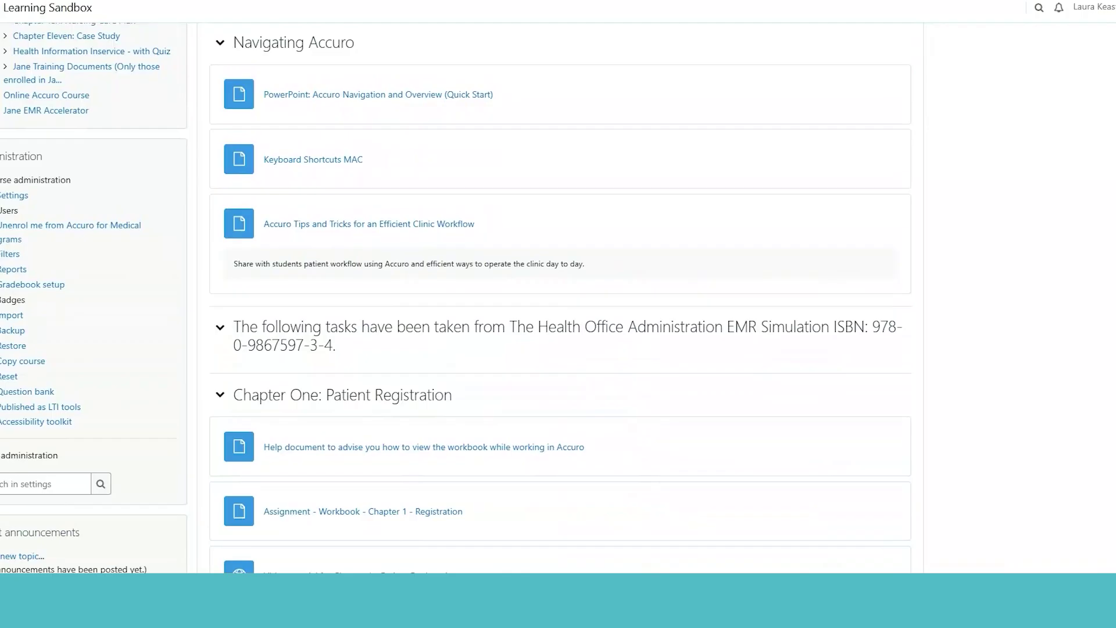
{"action": "scroll", "coordinate": [558, 298], "scroll_direction": "down", "scroll_amount": 4}
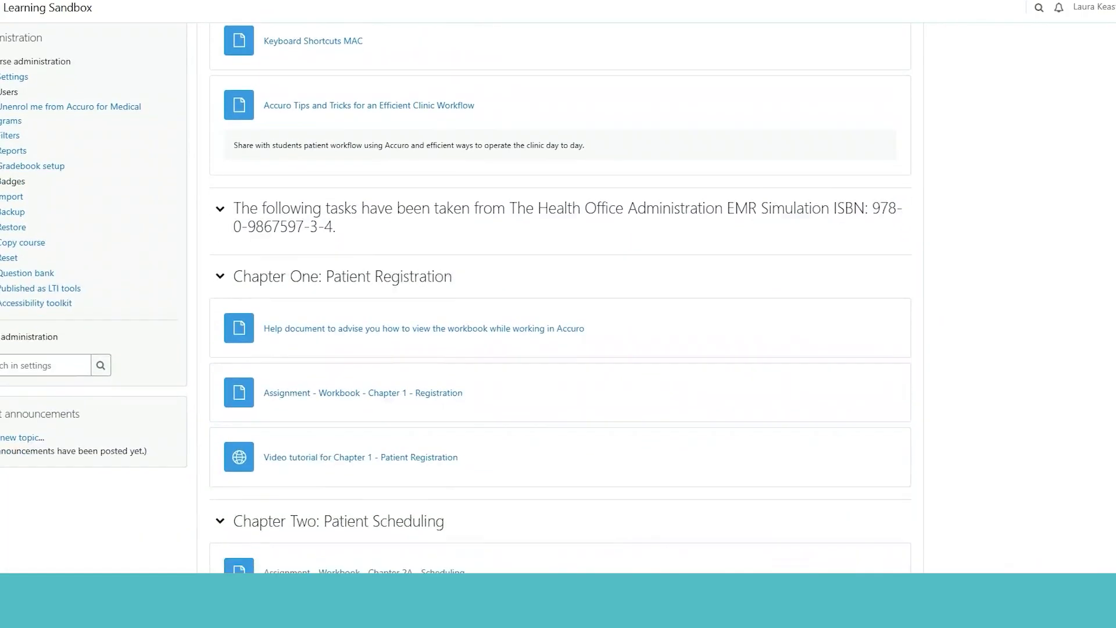
{"action": "scroll", "coordinate": [558, 298], "scroll_direction": "down", "scroll_amount": 3}
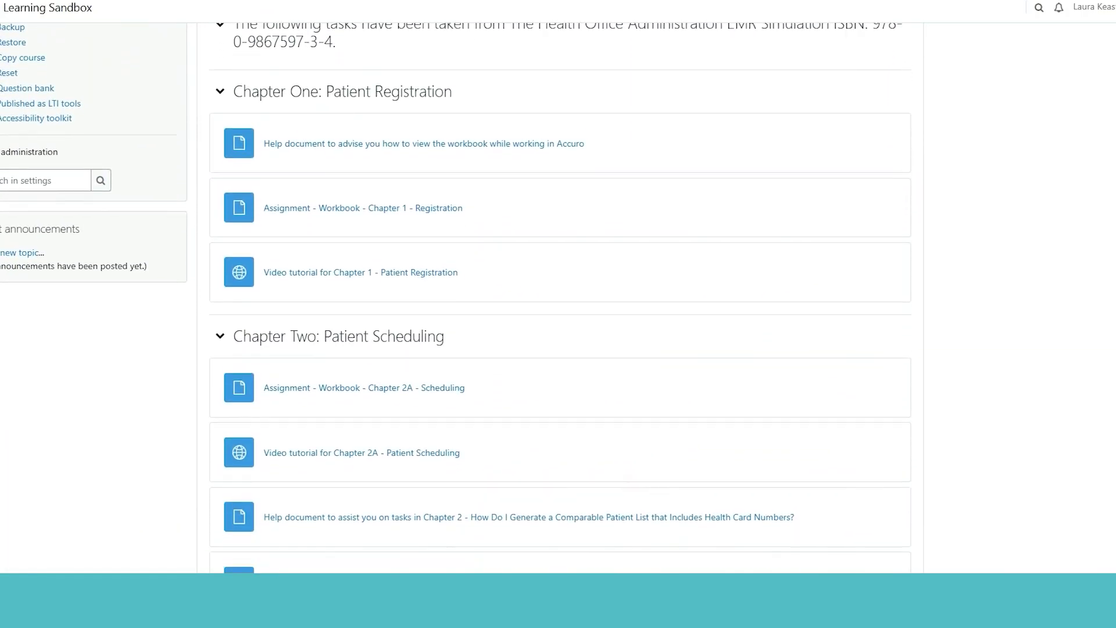
{"action": "scroll", "coordinate": [558, 298], "scroll_direction": "down", "scroll_amount": 2}
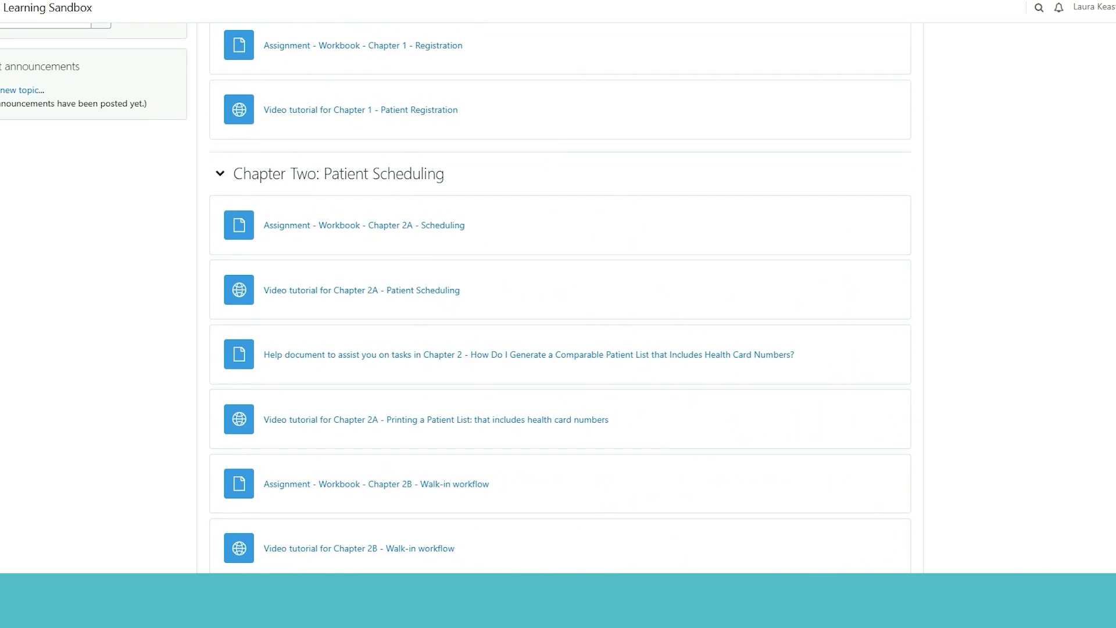
{"action": "scroll", "coordinate": [558, 297], "scroll_direction": "down", "scroll_amount": 2}
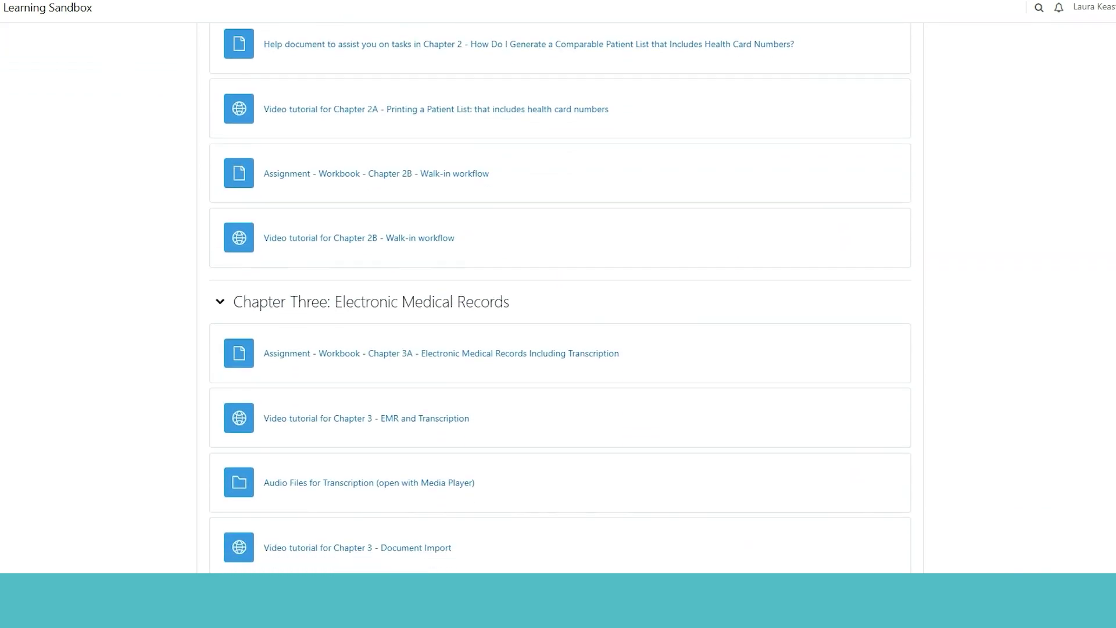
{"action": "scroll", "coordinate": [558, 298], "scroll_direction": "down", "scroll_amount": 4}
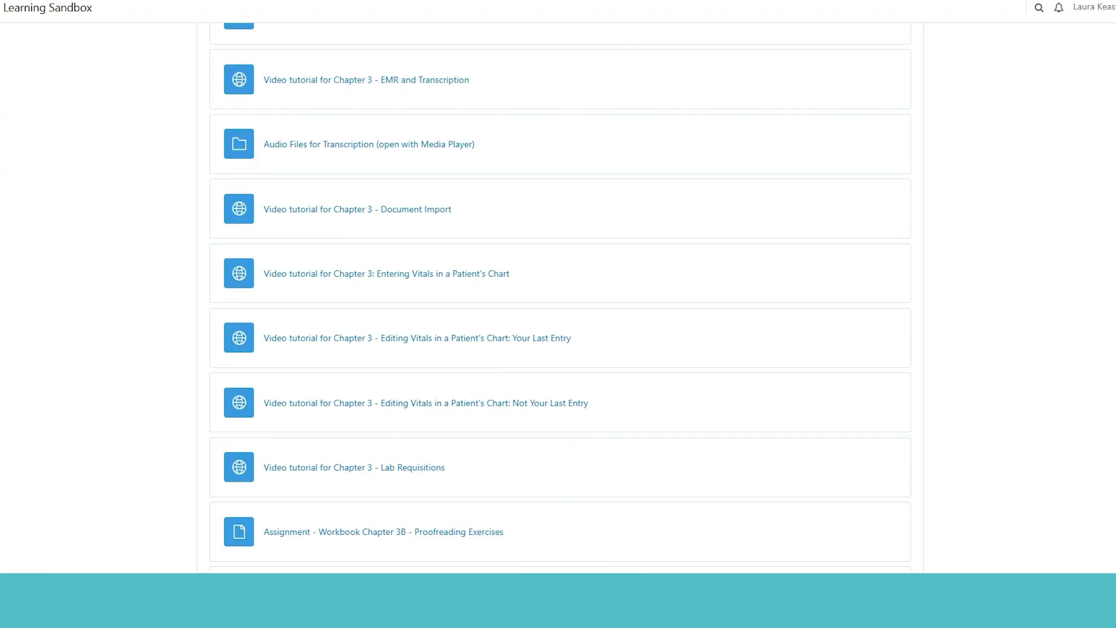
{"action": "scroll", "coordinate": [558, 297], "scroll_direction": "down", "scroll_amount": 3}
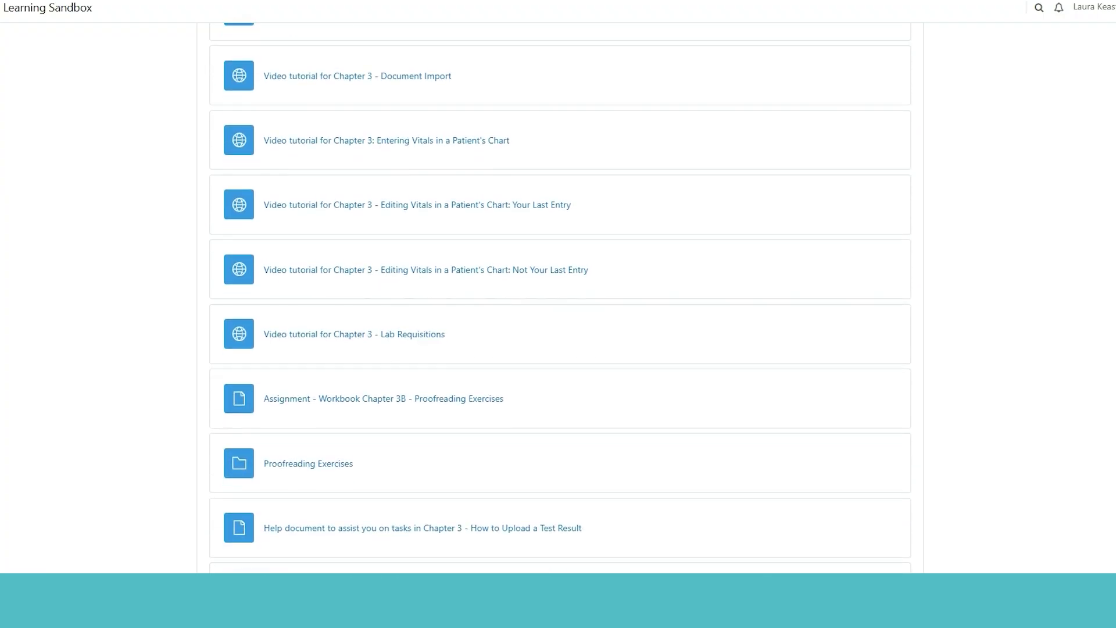
{"action": "scroll", "coordinate": [558, 297], "scroll_direction": "down", "scroll_amount": 1}
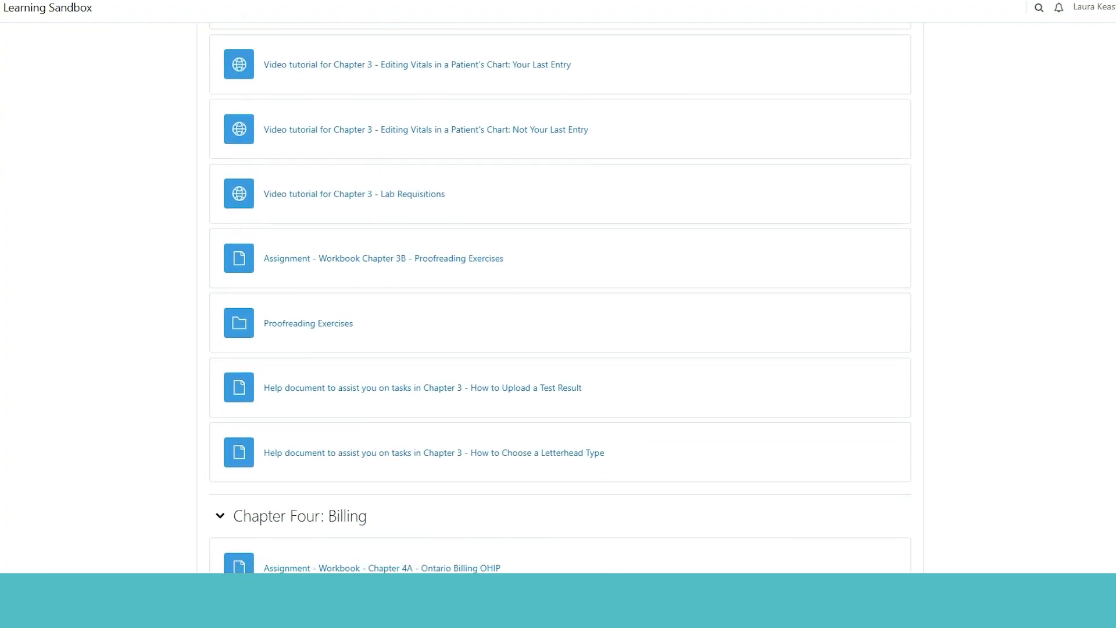
{"action": "scroll", "coordinate": [558, 298], "scroll_direction": "down", "scroll_amount": 8}
{"action": "scroll", "coordinate": [559, 298], "scroll_direction": "down", "scroll_amount": 12}
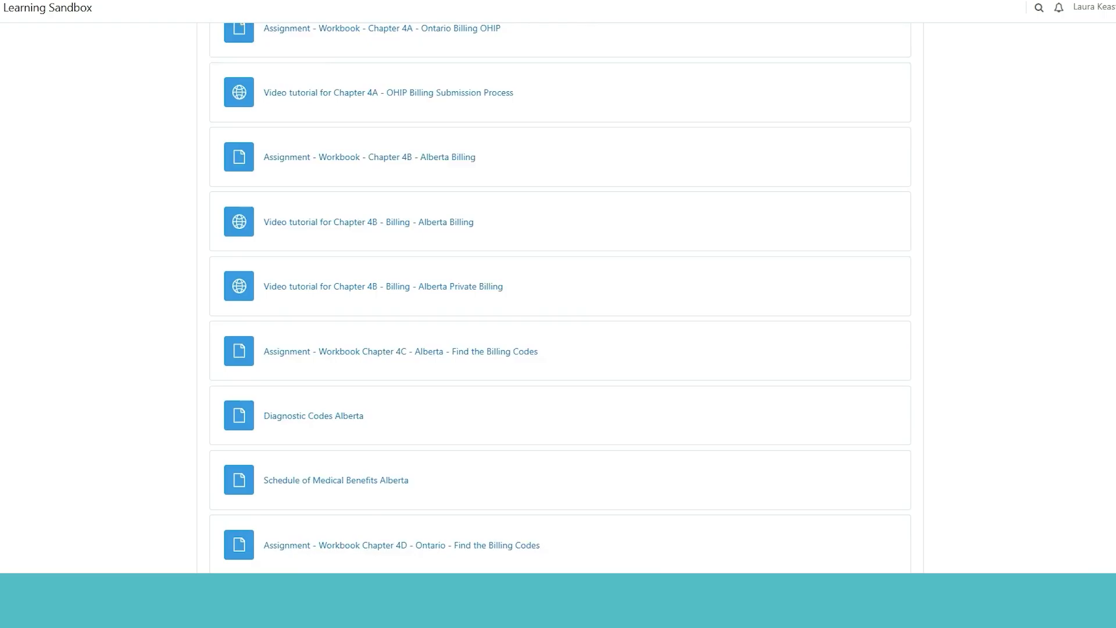
{"action": "scroll", "coordinate": [559, 298], "scroll_direction": "down", "scroll_amount": 5}
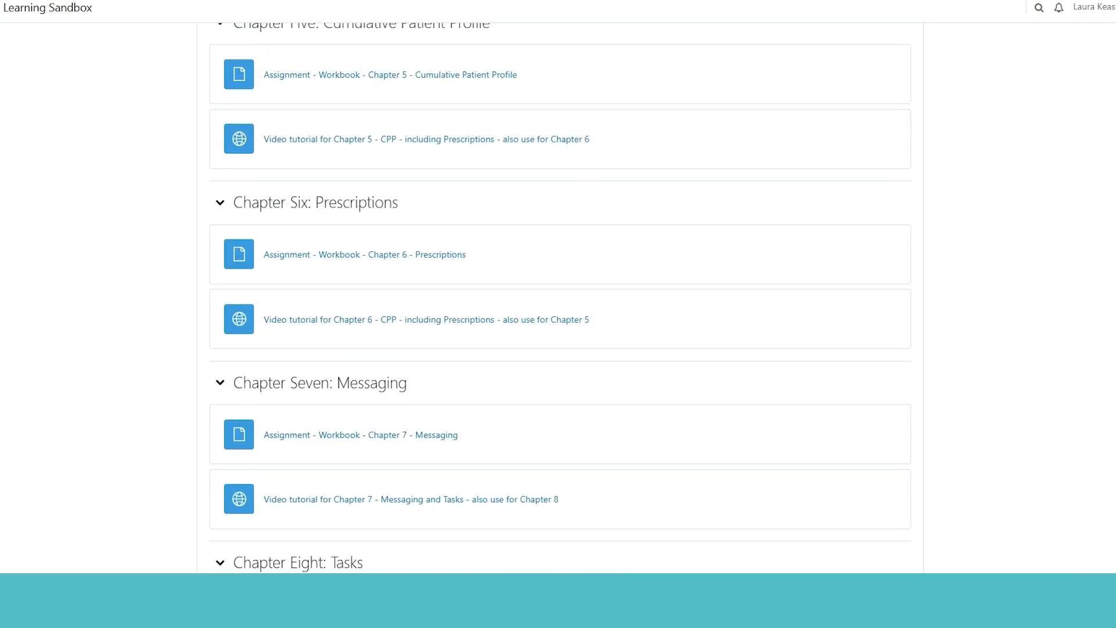
{"action": "scroll", "coordinate": [558, 298], "scroll_direction": "down", "scroll_amount": 13}
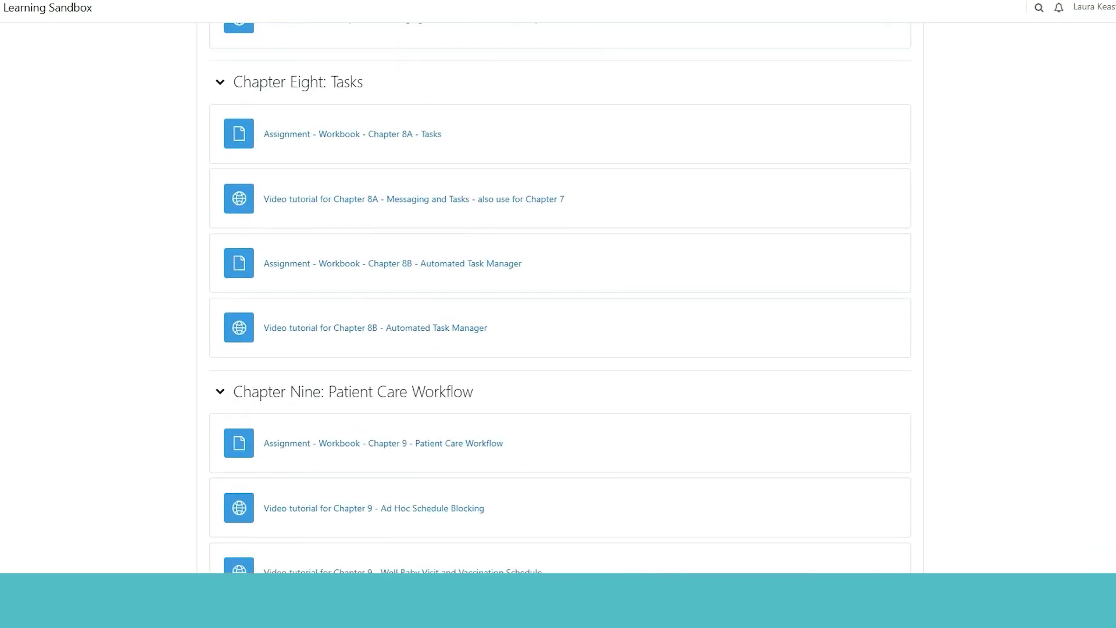
{"action": "scroll", "coordinate": [558, 297], "scroll_direction": "down", "scroll_amount": 4}
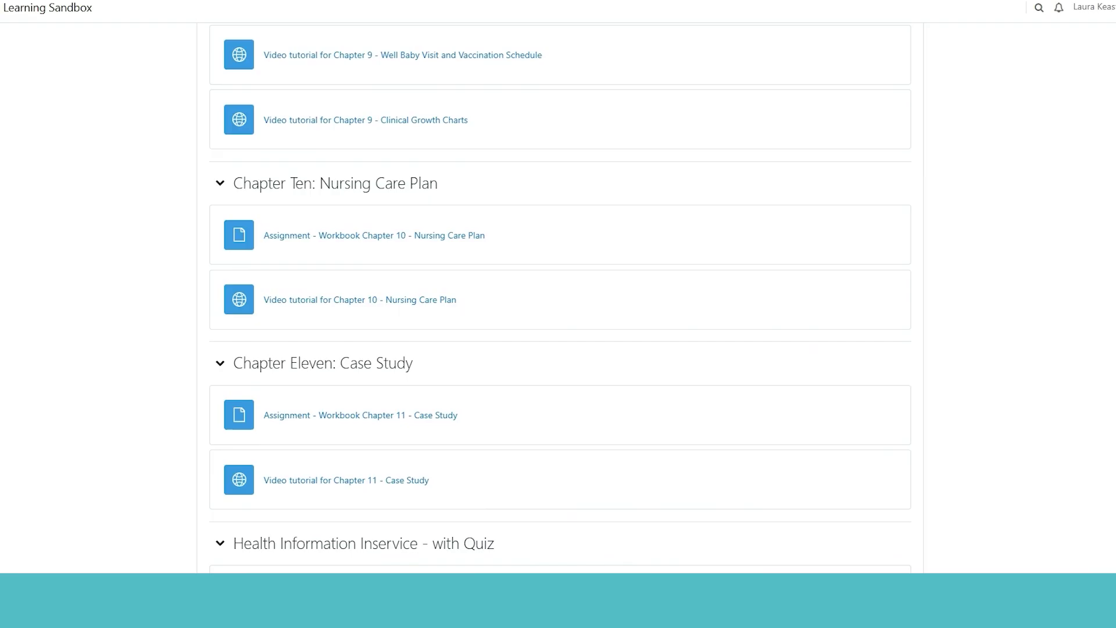
{"action": "scroll", "coordinate": [558, 298], "scroll_direction": "down", "scroll_amount": 8}
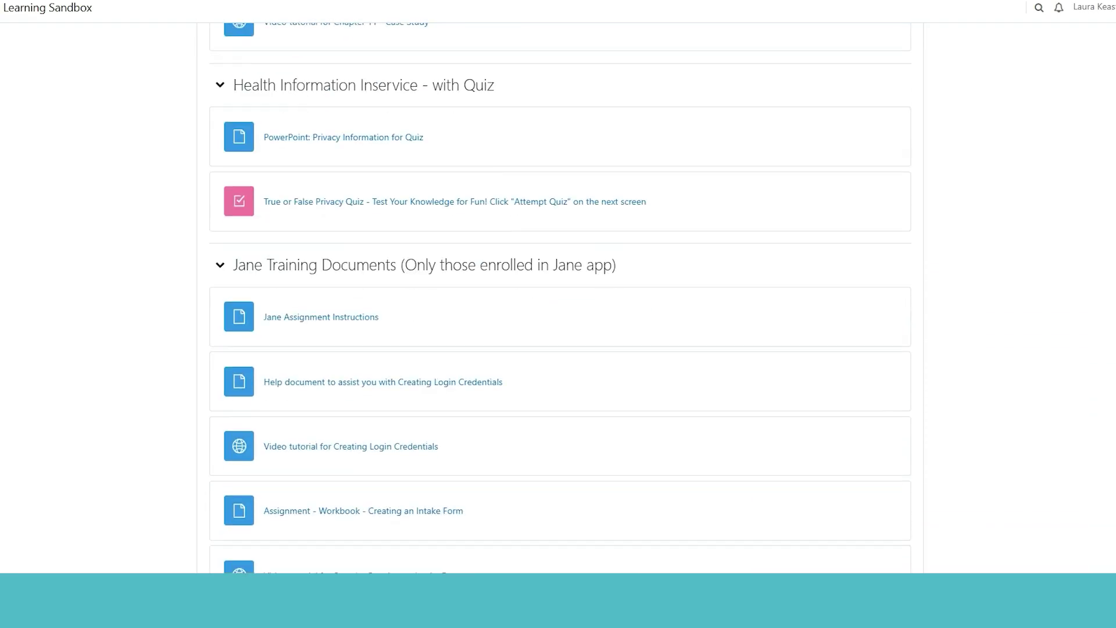
{"action": "scroll", "coordinate": [217, 320], "scroll_direction": "down", "scroll_amount": 6}
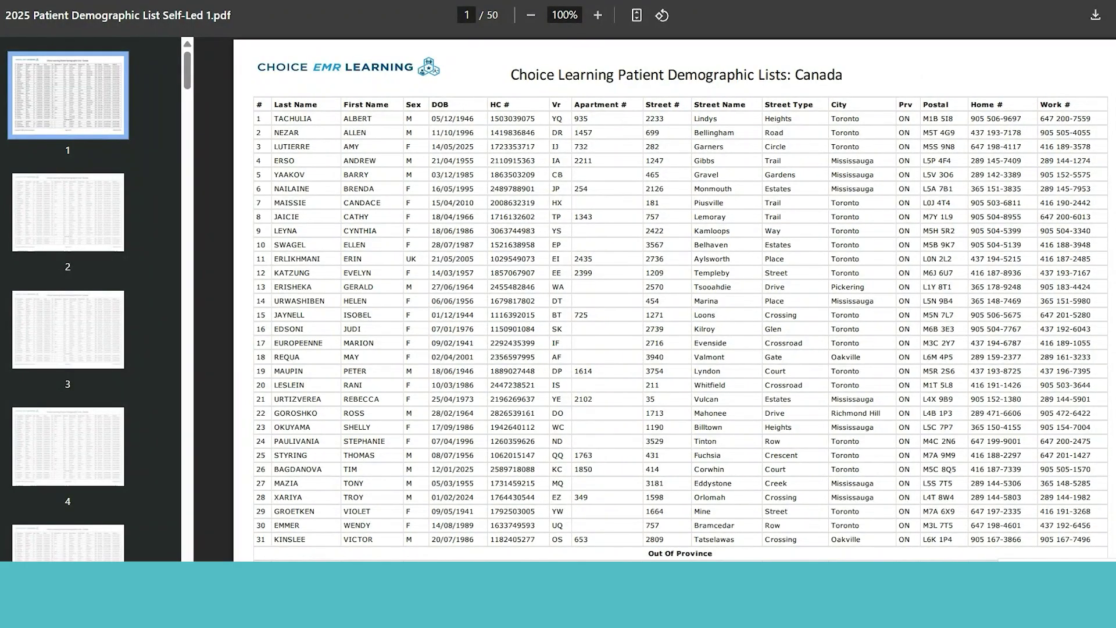
Scroll through pages 2–3 of the patient demographic list, then close the PDF tab
{"action": "scroll", "coordinate": [675, 300], "scroll_direction": "down", "scroll_amount": 10}
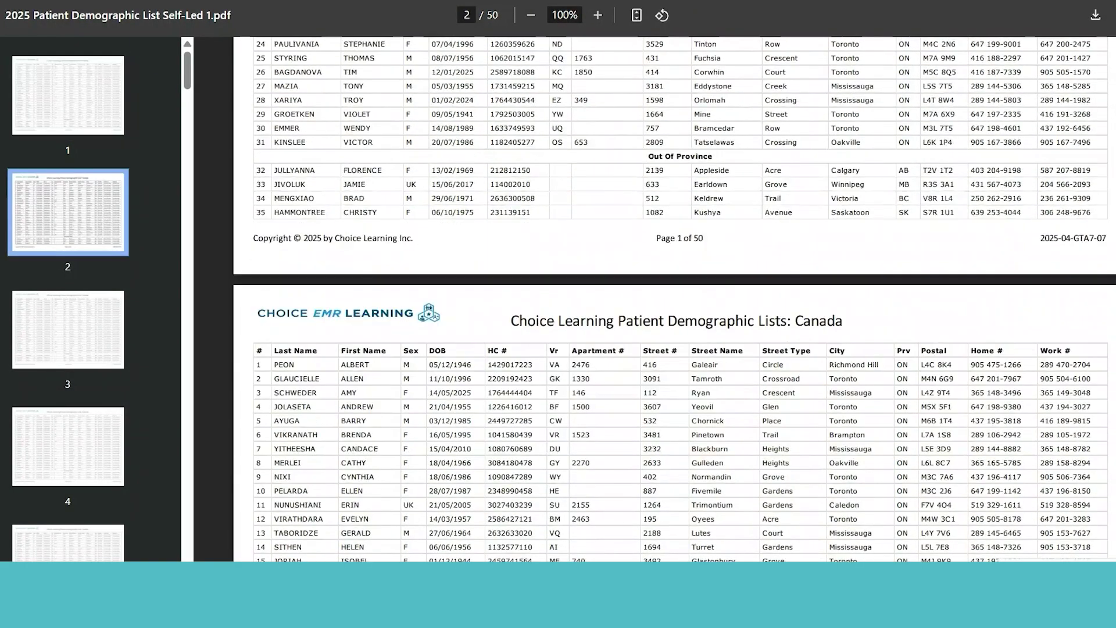
{"action": "scroll", "coordinate": [674, 300], "scroll_direction": "down", "scroll_amount": 5}
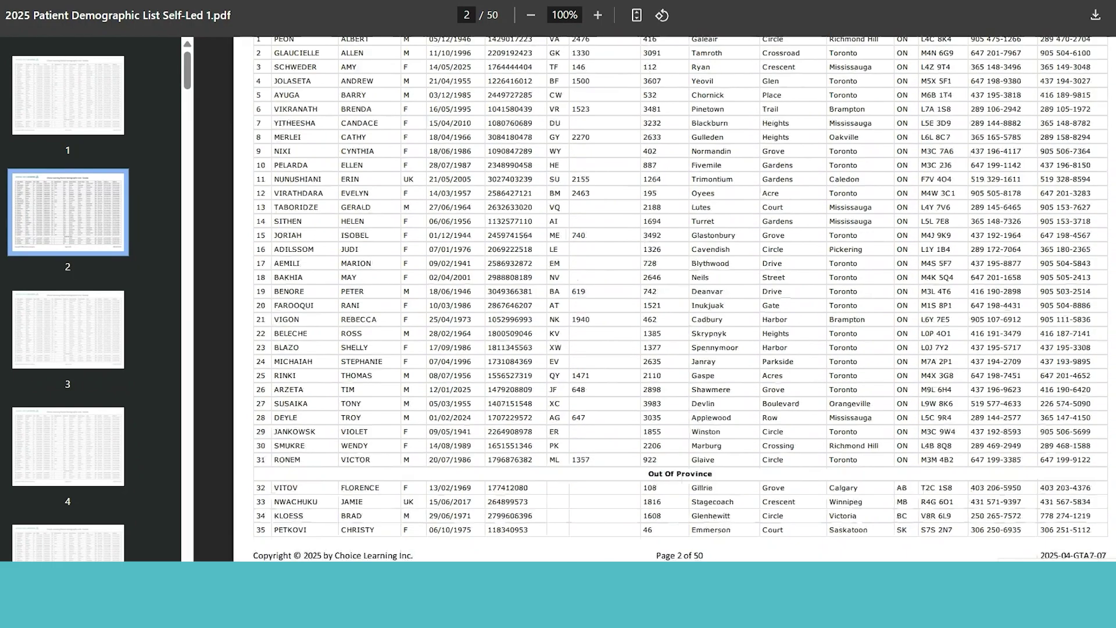
{"action": "scroll", "coordinate": [674, 299], "scroll_direction": "down", "scroll_amount": 5}
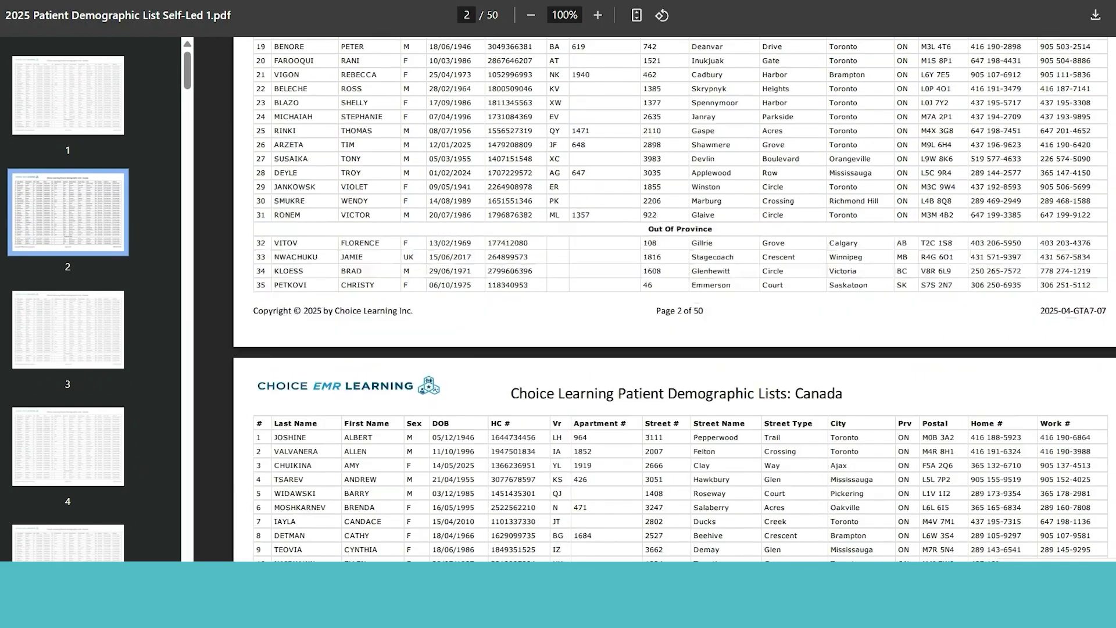
{"action": "scroll", "coordinate": [675, 300], "scroll_direction": "down", "scroll_amount": 4}
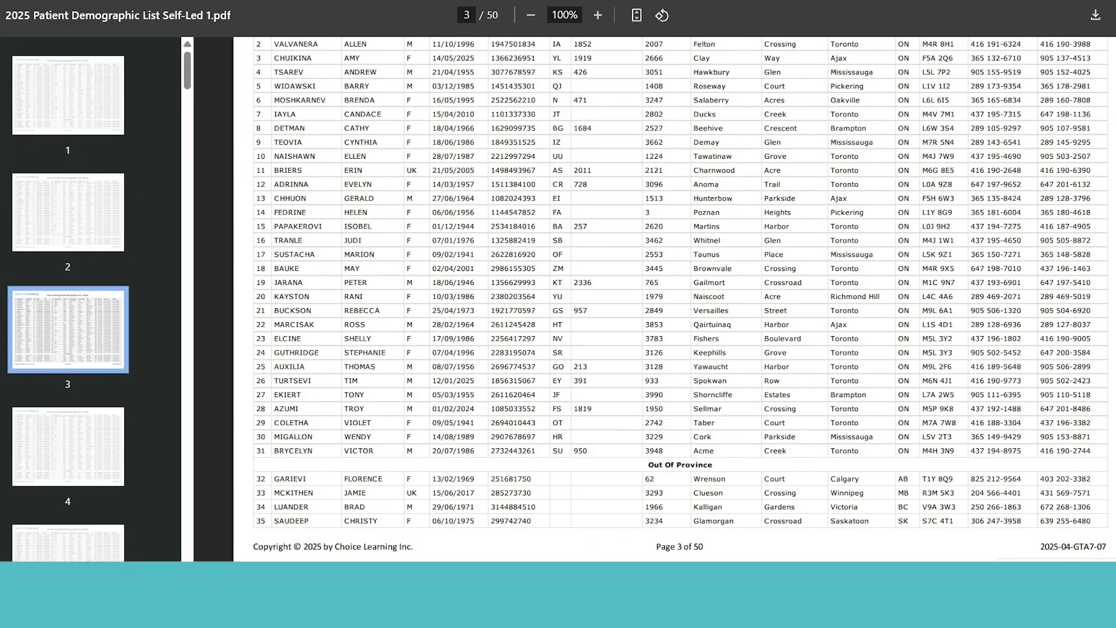
{"action": "key", "text": "ctrl+w"}
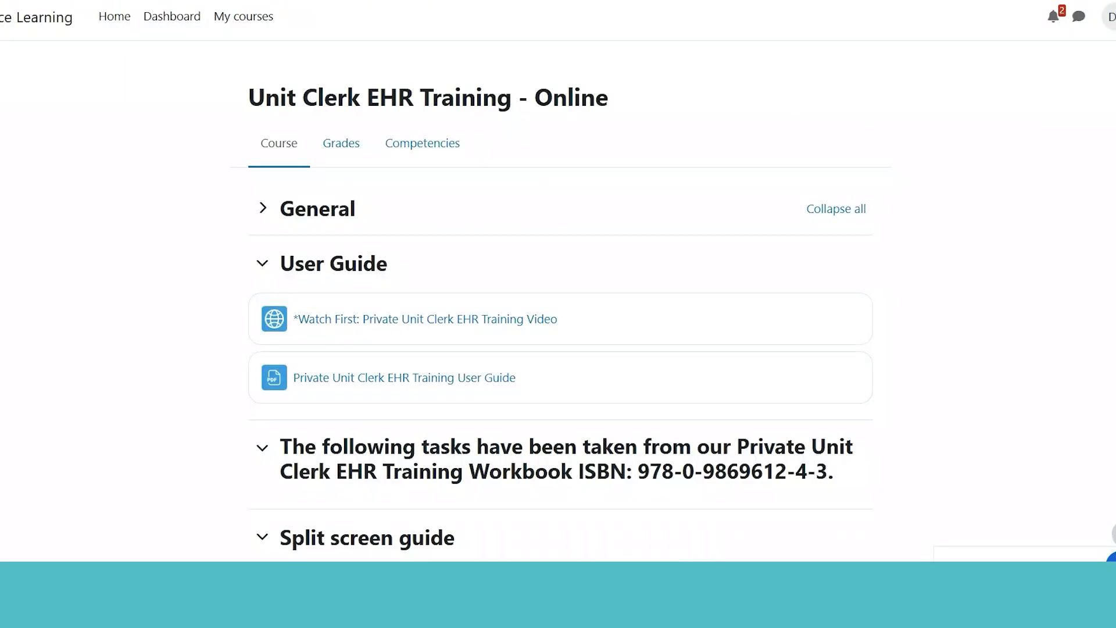
Scroll to the first patient section and open the Assignment: Scenario 1 PDF
{"action": "scroll", "coordinate": [560, 311], "scroll_direction": "down", "scroll_amount": 3}
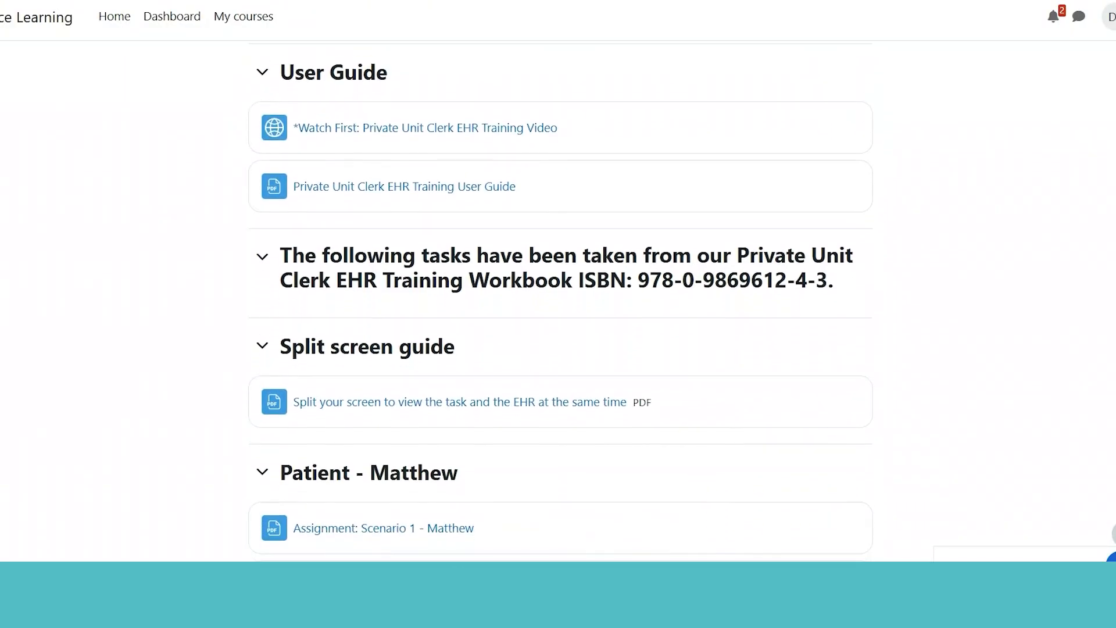
{"action": "scroll", "coordinate": [560, 302], "scroll_direction": "down", "scroll_amount": 1}
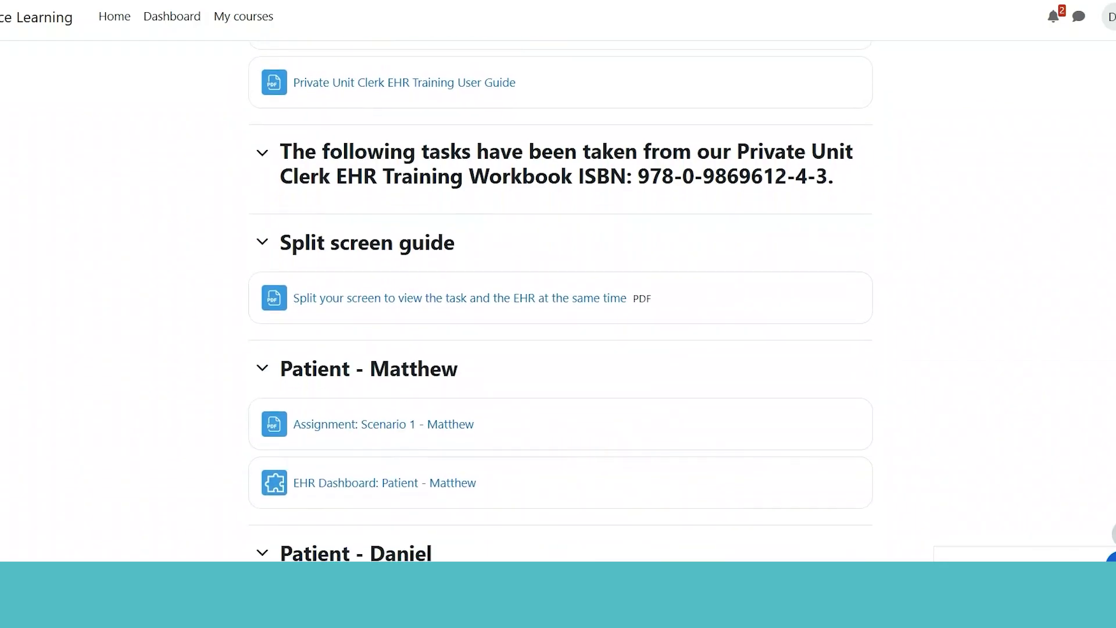
{"action": "scroll", "coordinate": [561, 300], "scroll_direction": "down", "scroll_amount": 2}
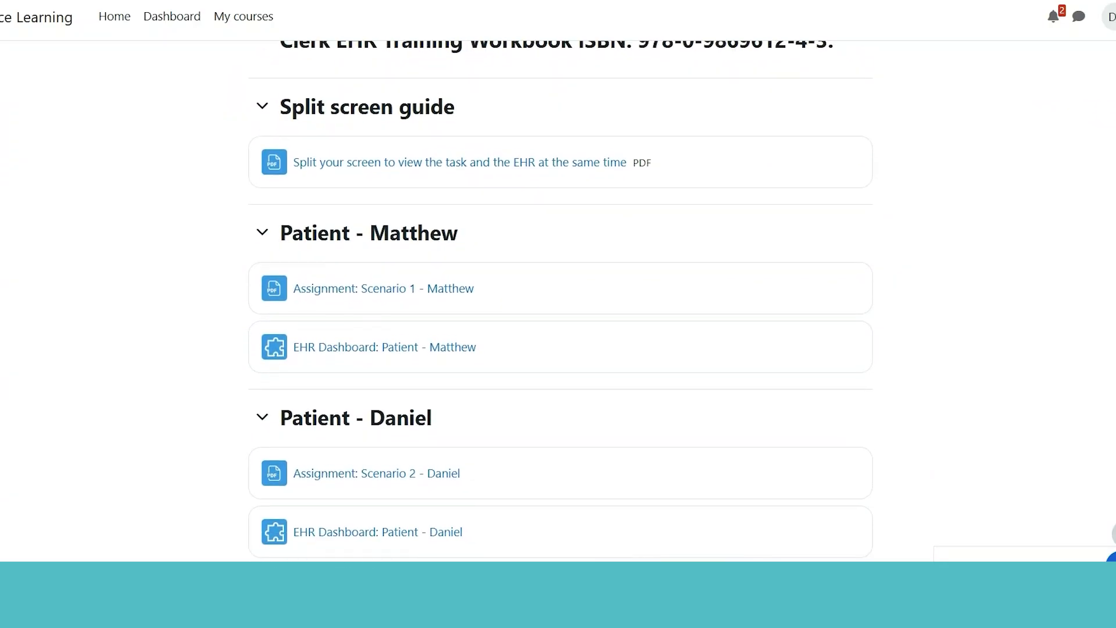
{"action": "left_click", "coordinate": [395, 292]}
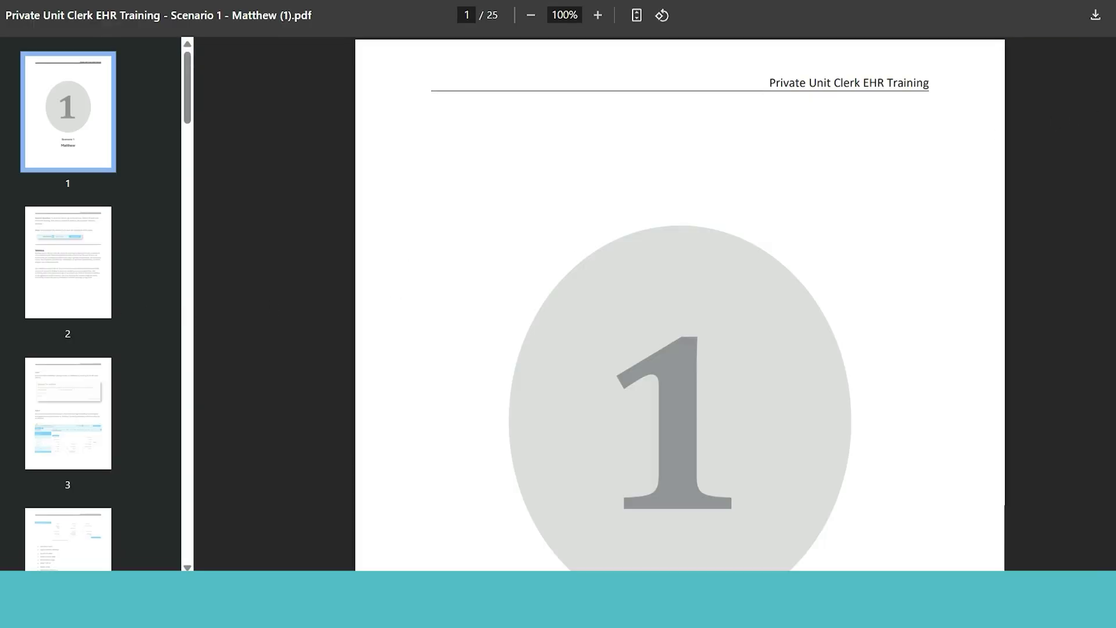
Scroll the Scenario 1 PDF from page 1 to page 11's ultrasound order
{"action": "scroll", "coordinate": [679, 302], "scroll_direction": "down", "scroll_amount": 12}
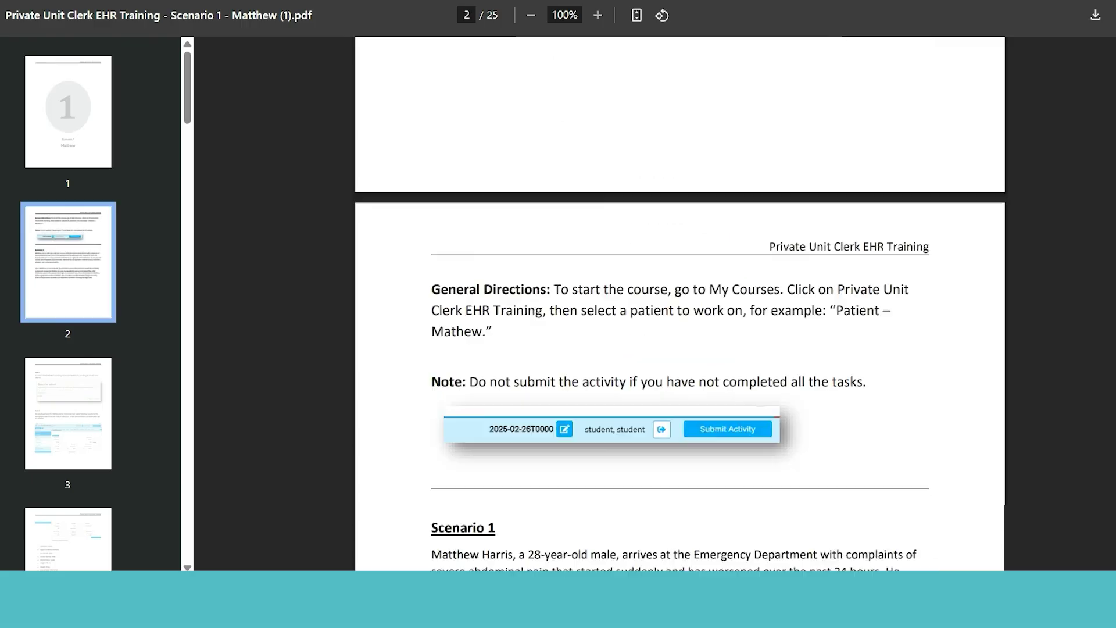
{"action": "scroll", "coordinate": [680, 302], "scroll_direction": "down", "scroll_amount": 5}
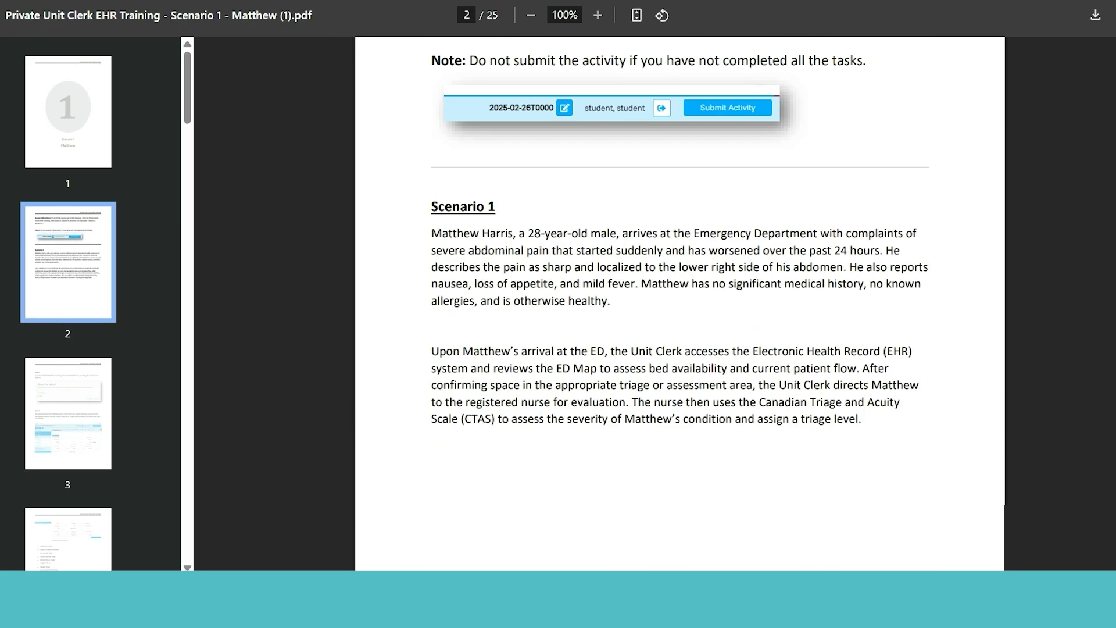
{"action": "scroll", "coordinate": [680, 302], "scroll_direction": "down", "scroll_amount": 8}
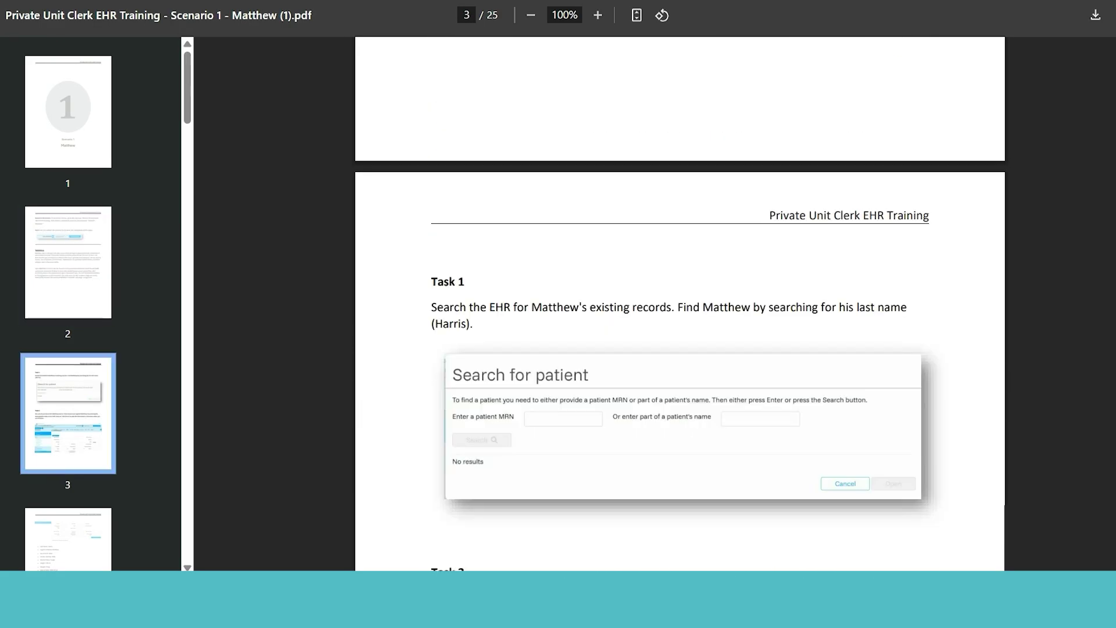
{"action": "scroll", "coordinate": [680, 302], "scroll_direction": "down", "scroll_amount": 8}
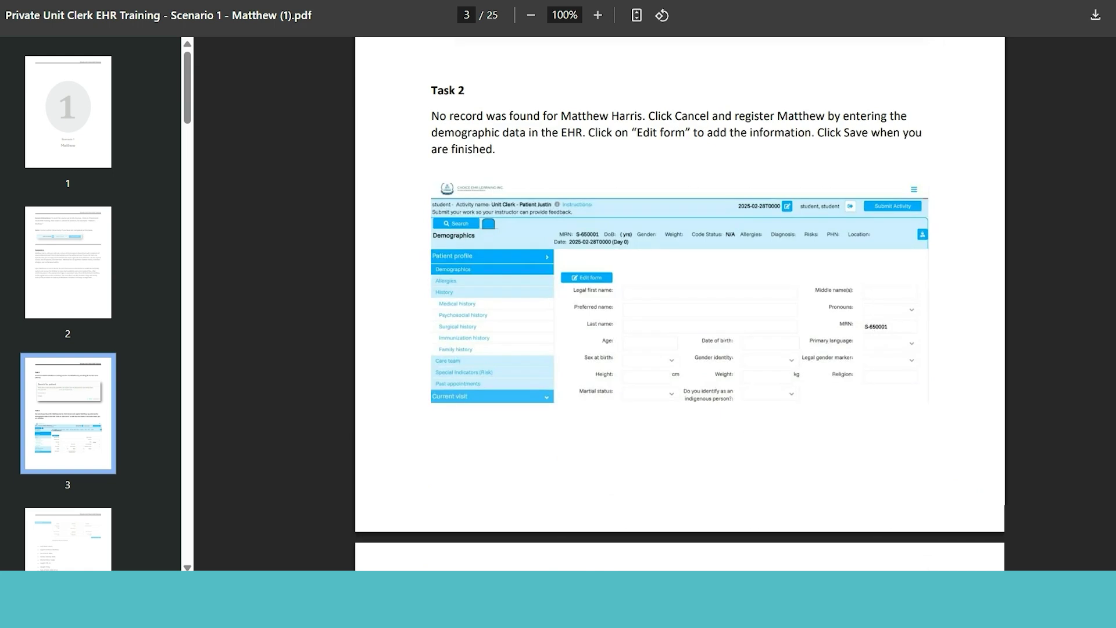
{"action": "scroll", "coordinate": [680, 302], "scroll_direction": "down", "scroll_amount": 10}
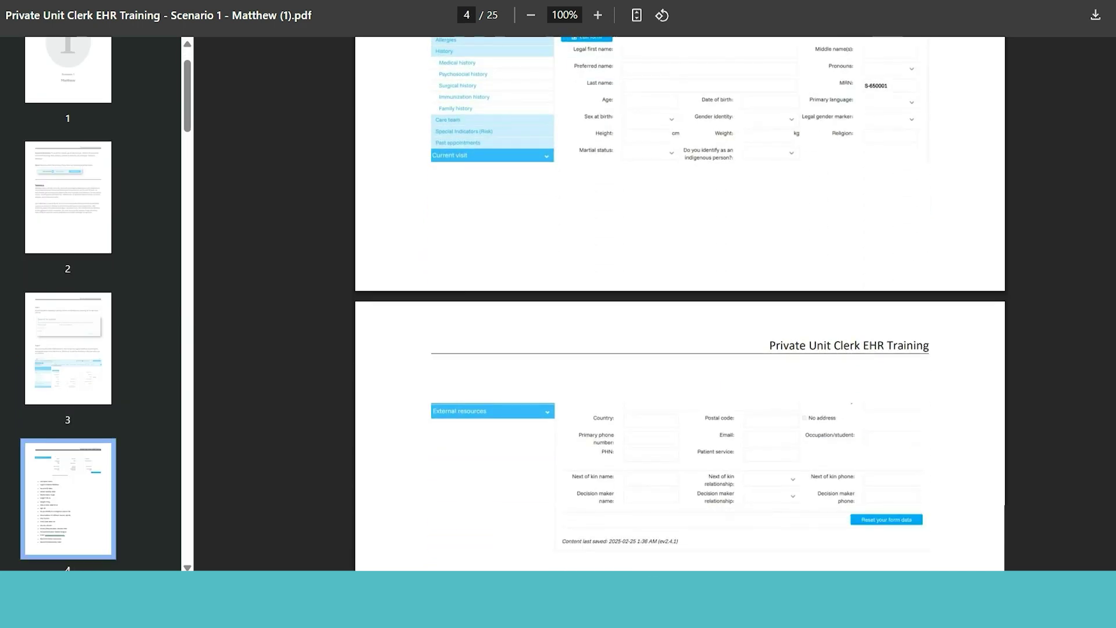
{"action": "scroll", "coordinate": [680, 303], "scroll_direction": "down", "scroll_amount": 7}
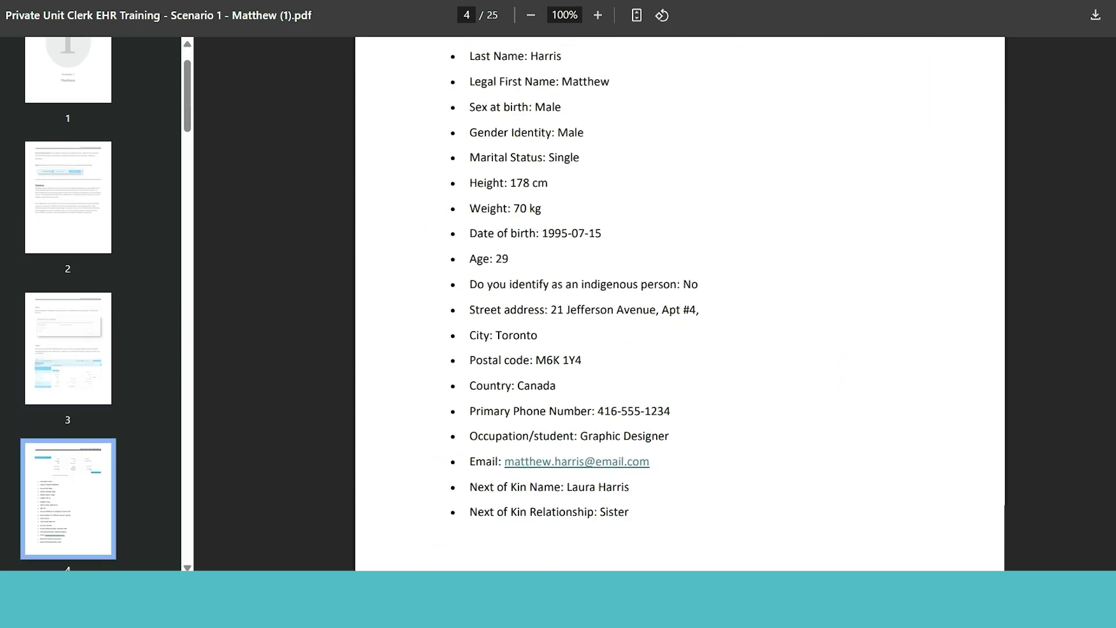
{"action": "scroll", "coordinate": [680, 302], "scroll_direction": "down", "scroll_amount": 6}
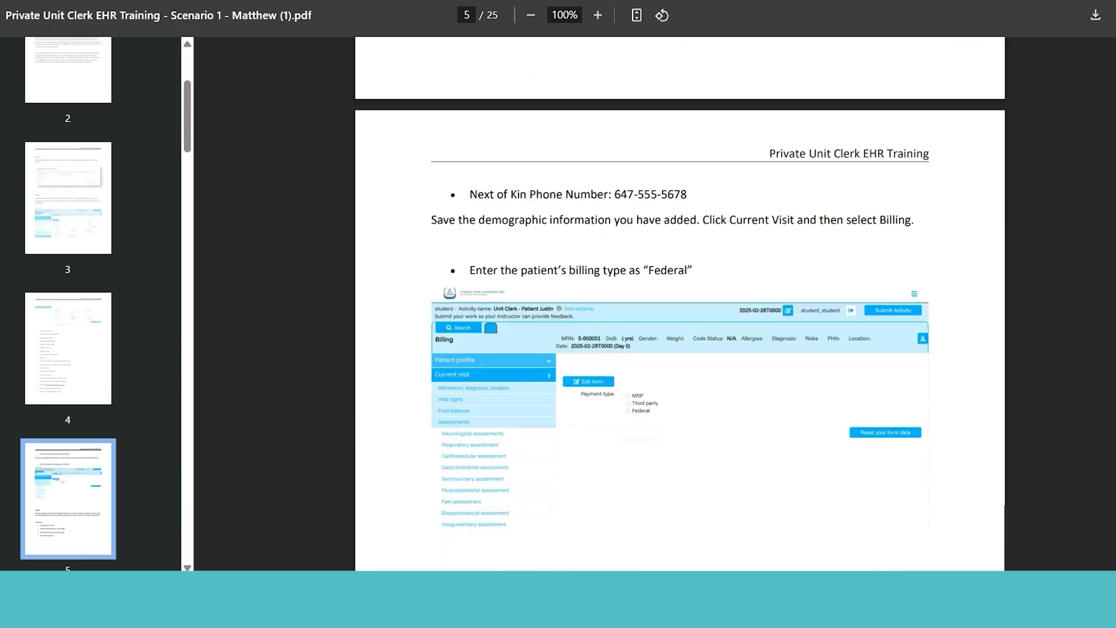
{"action": "scroll", "coordinate": [680, 302], "scroll_direction": "down", "scroll_amount": 12}
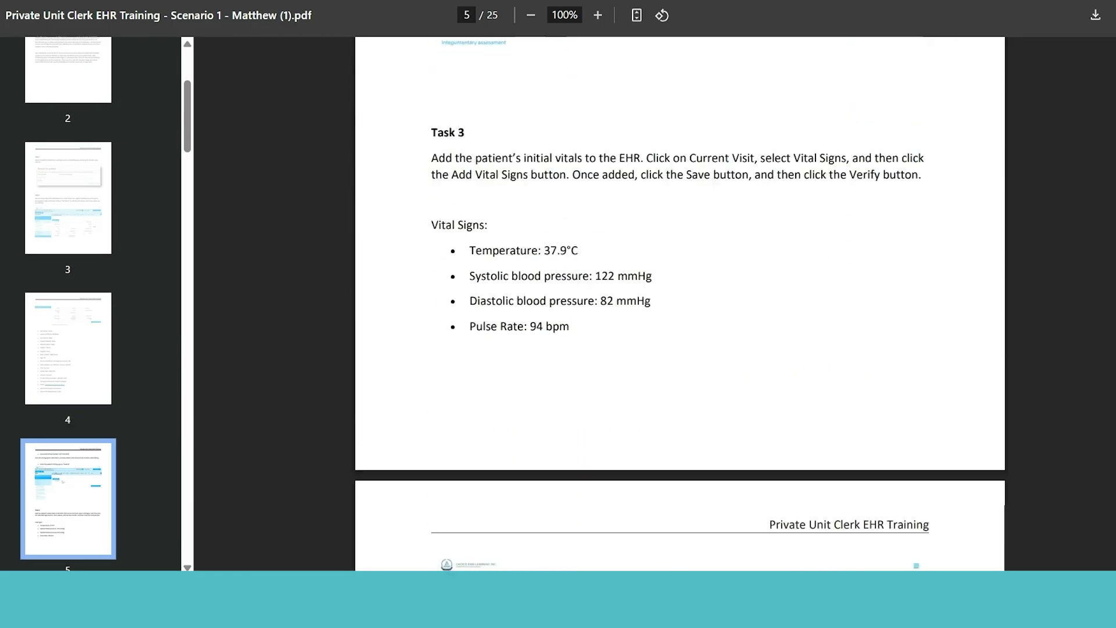
{"action": "scroll", "coordinate": [680, 303], "scroll_direction": "down", "scroll_amount": 13}
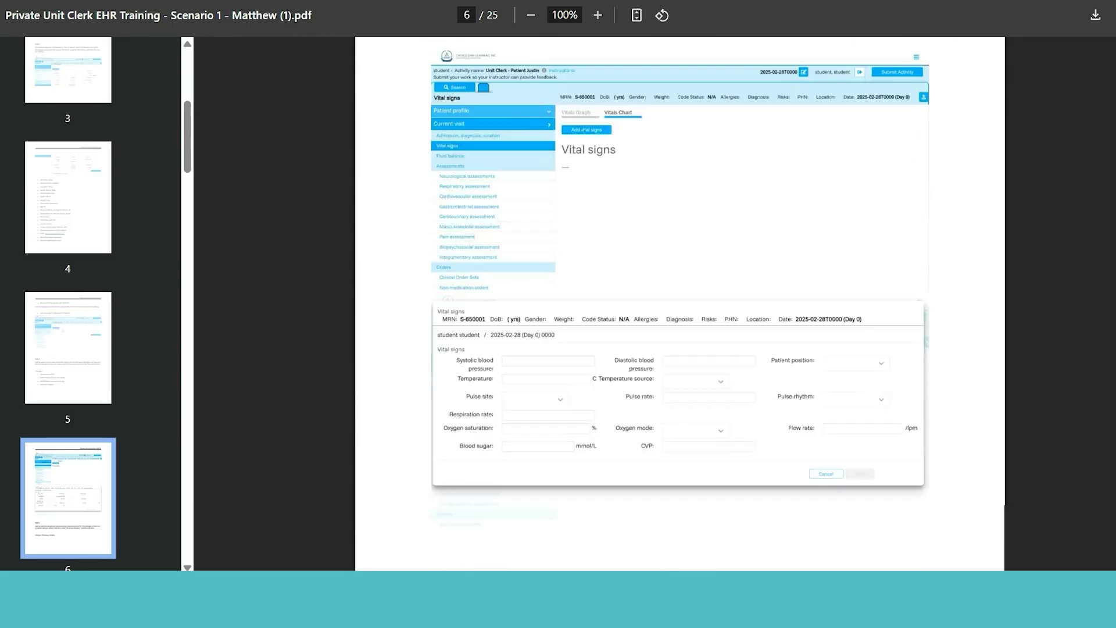
{"action": "scroll", "coordinate": [680, 303], "scroll_direction": "down", "scroll_amount": 3}
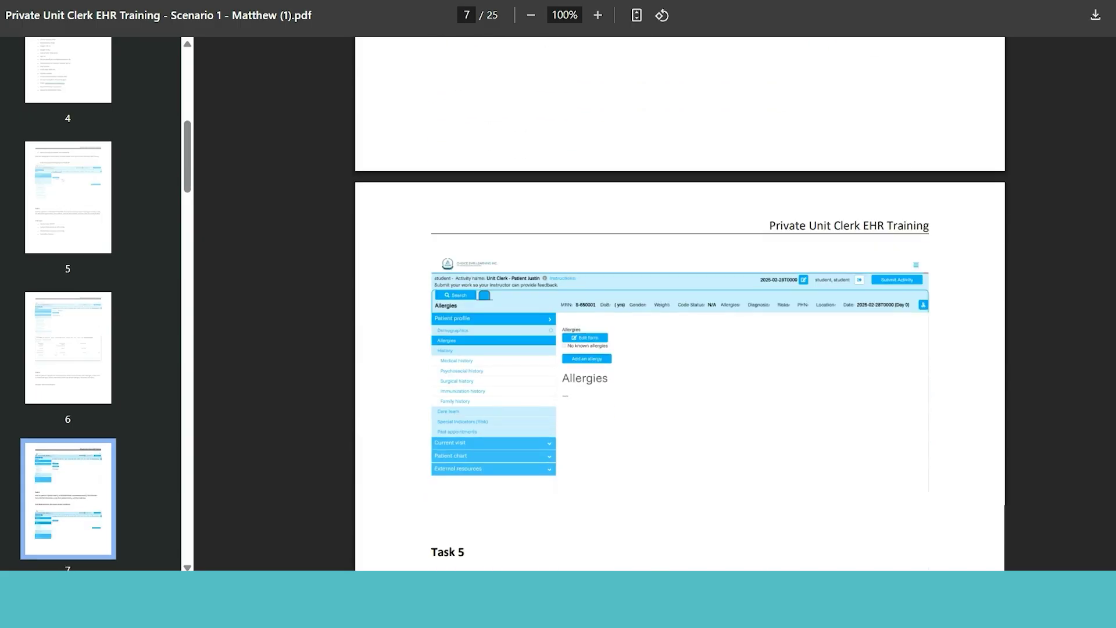
{"action": "scroll", "coordinate": [679, 303], "scroll_direction": "down", "scroll_amount": 11}
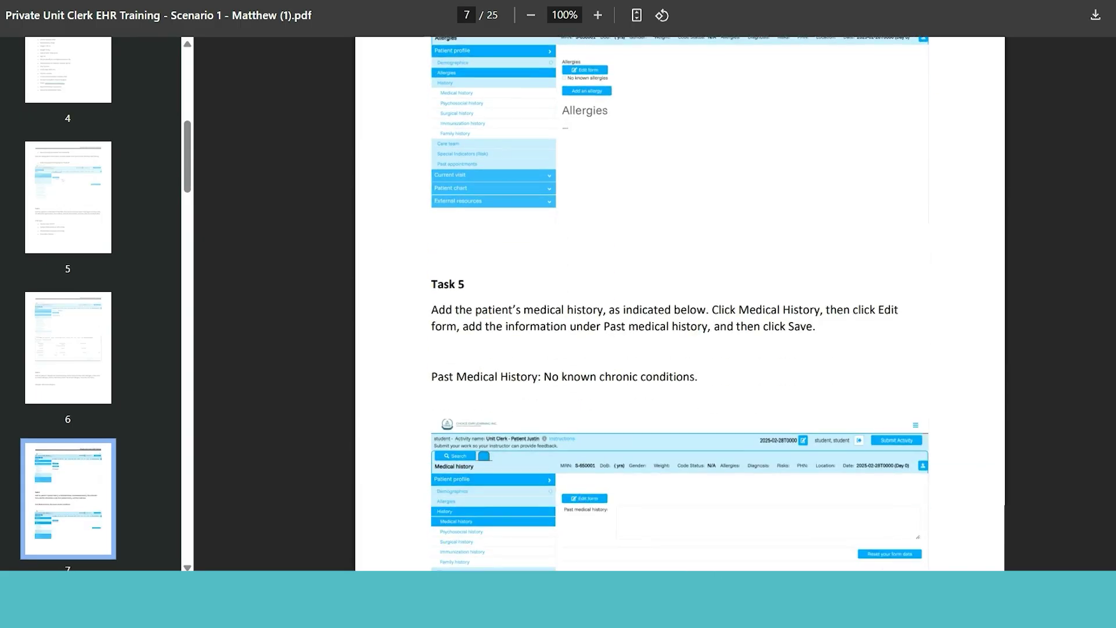
{"action": "scroll", "coordinate": [679, 303], "scroll_direction": "down", "scroll_amount": 3}
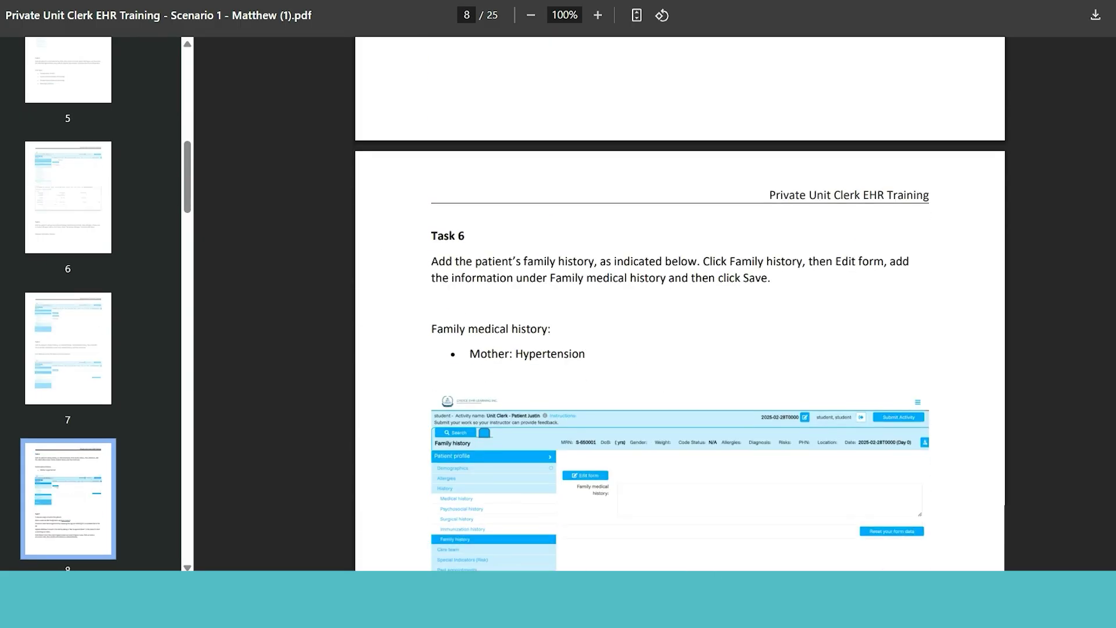
{"action": "scroll", "coordinate": [680, 302], "scroll_direction": "down", "scroll_amount": 20}
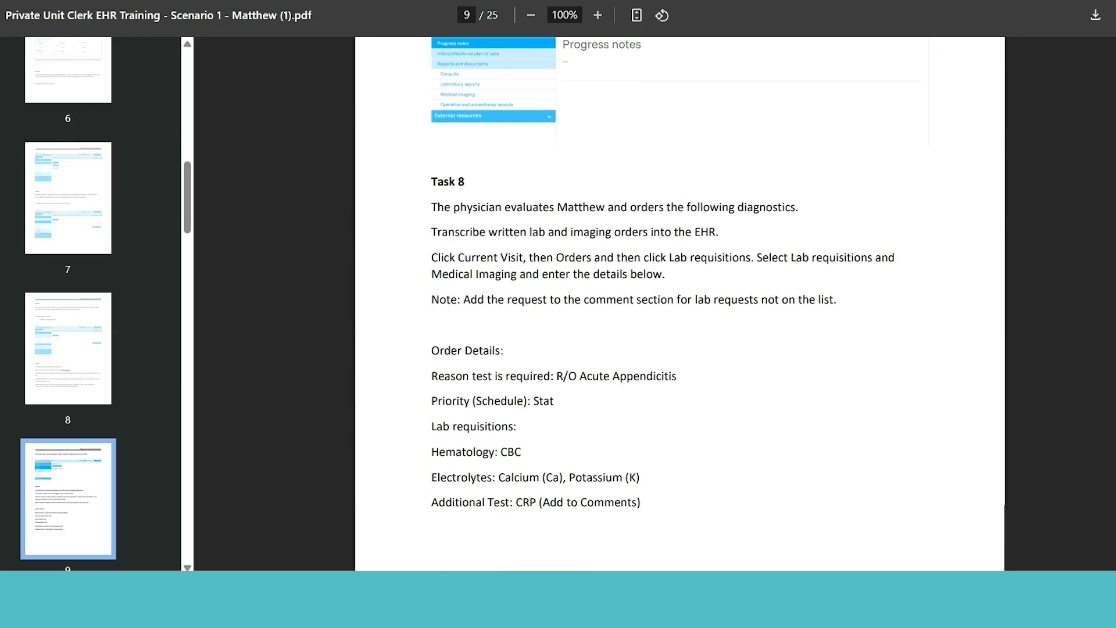
{"action": "scroll", "coordinate": [679, 303], "scroll_direction": "down", "scroll_amount": 20}
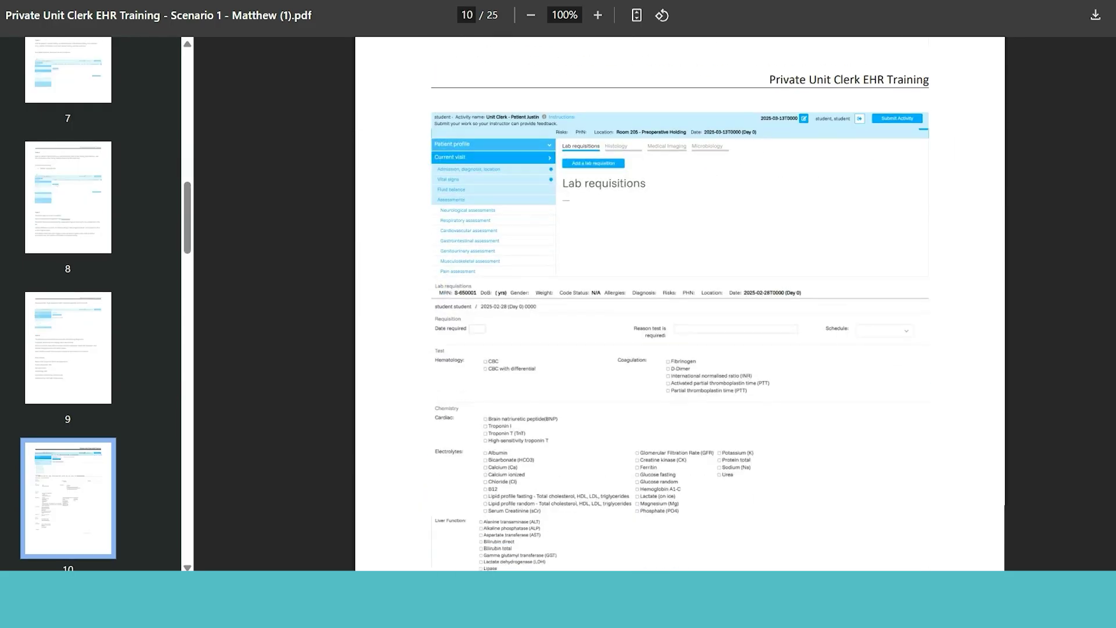
{"action": "scroll", "coordinate": [679, 303], "scroll_direction": "down", "scroll_amount": 6}
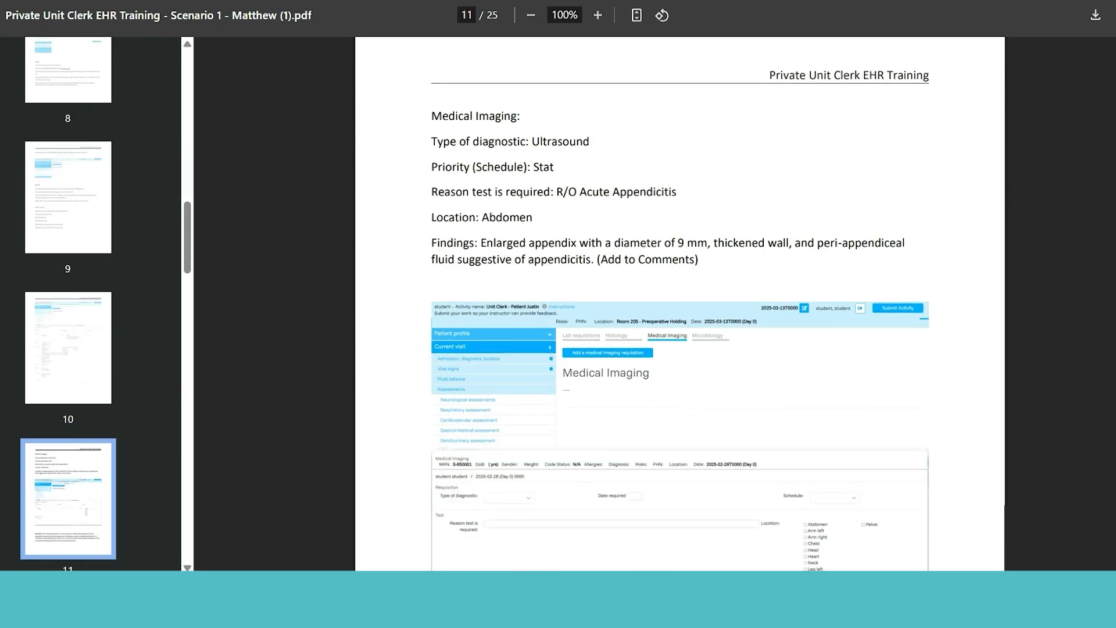
{"action": "scroll", "coordinate": [680, 302], "scroll_direction": "down", "scroll_amount": 2}
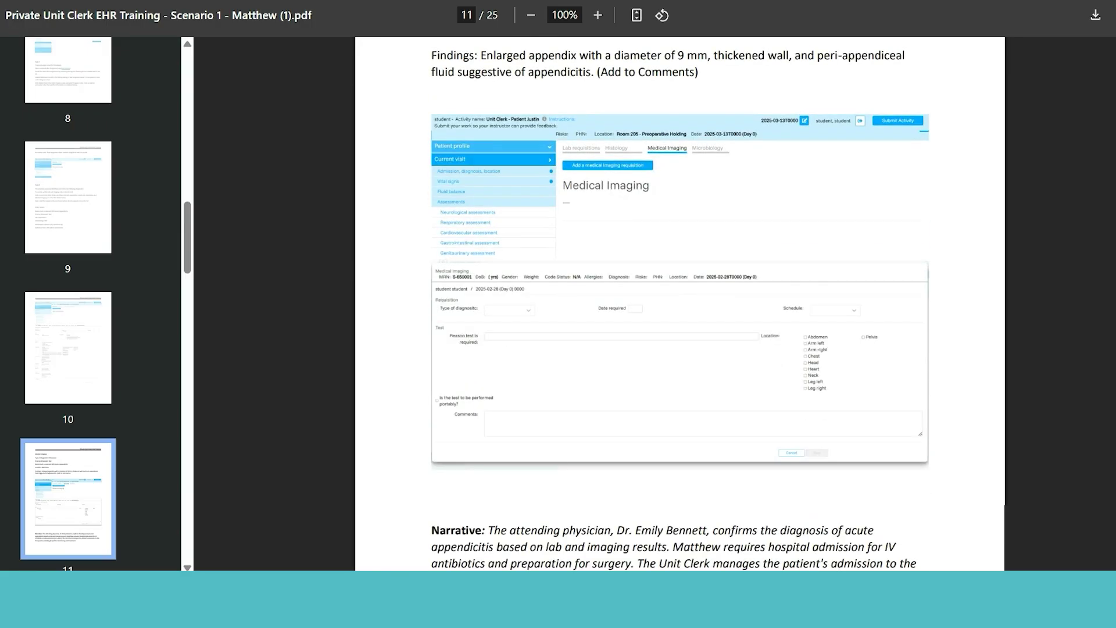
{"action": "scroll", "coordinate": [679, 302], "scroll_direction": "down", "scroll_amount": 3}
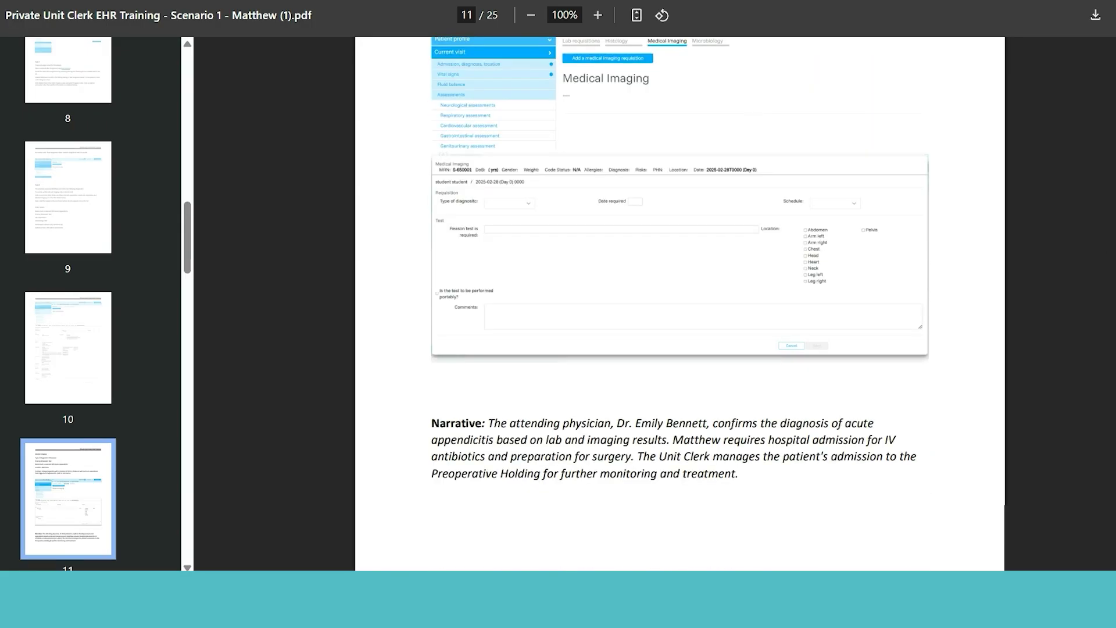
In the EHR, view past medical and surgical history, then admission, diagnosis and location details
{"action": "key", "text": "ctrl+w"}
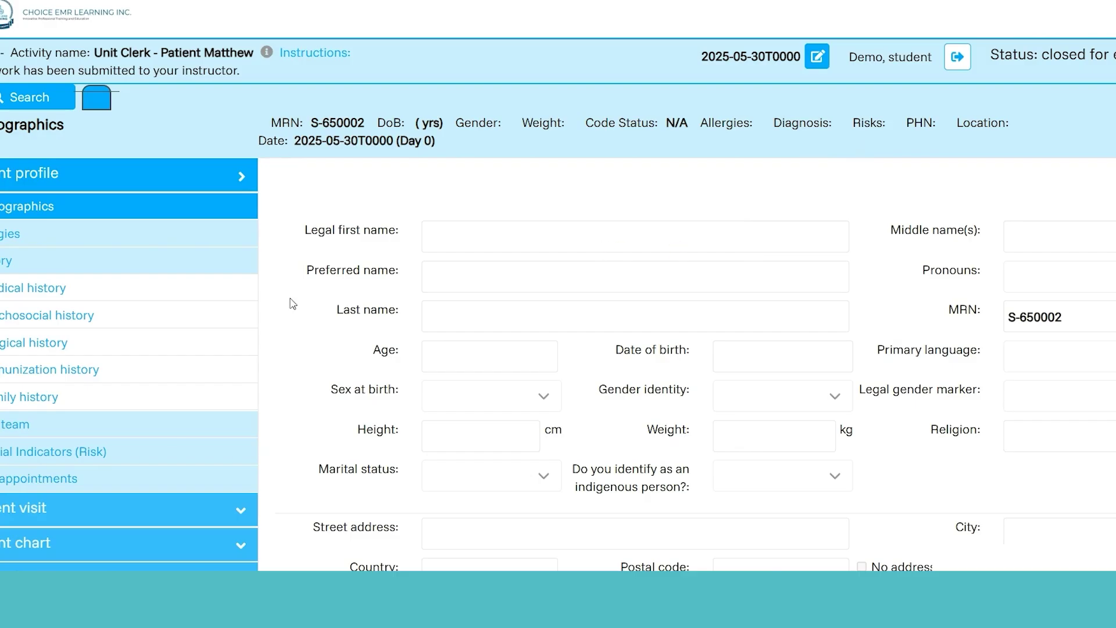
{"action": "left_click", "coordinate": [220, 290]}
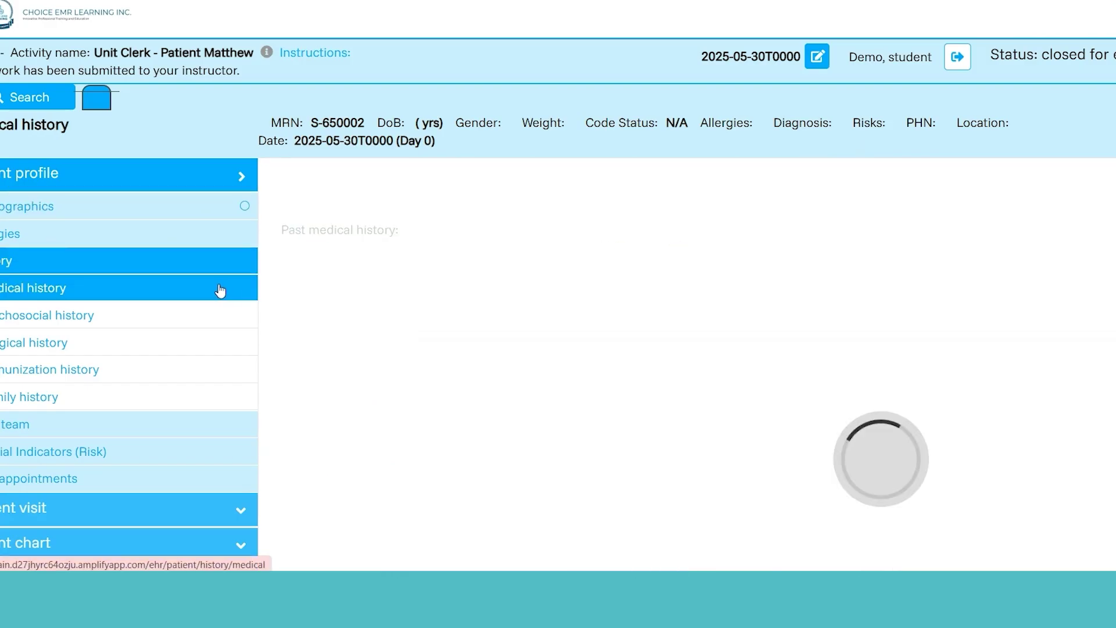
{"action": "left_click", "coordinate": [162, 347]}
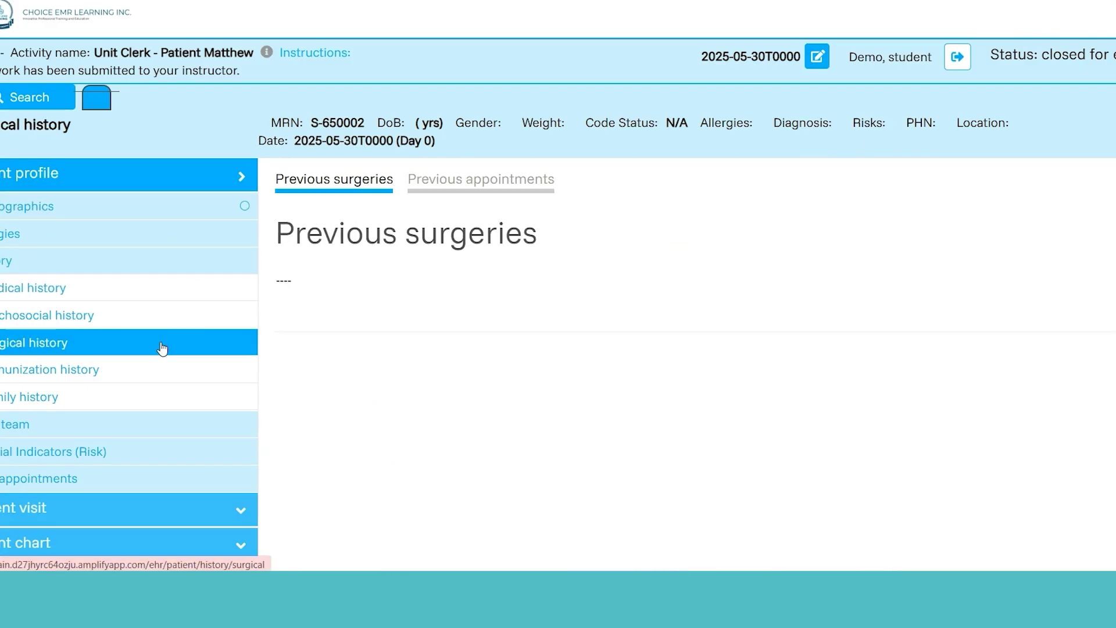
{"action": "left_click", "coordinate": [129, 512]}
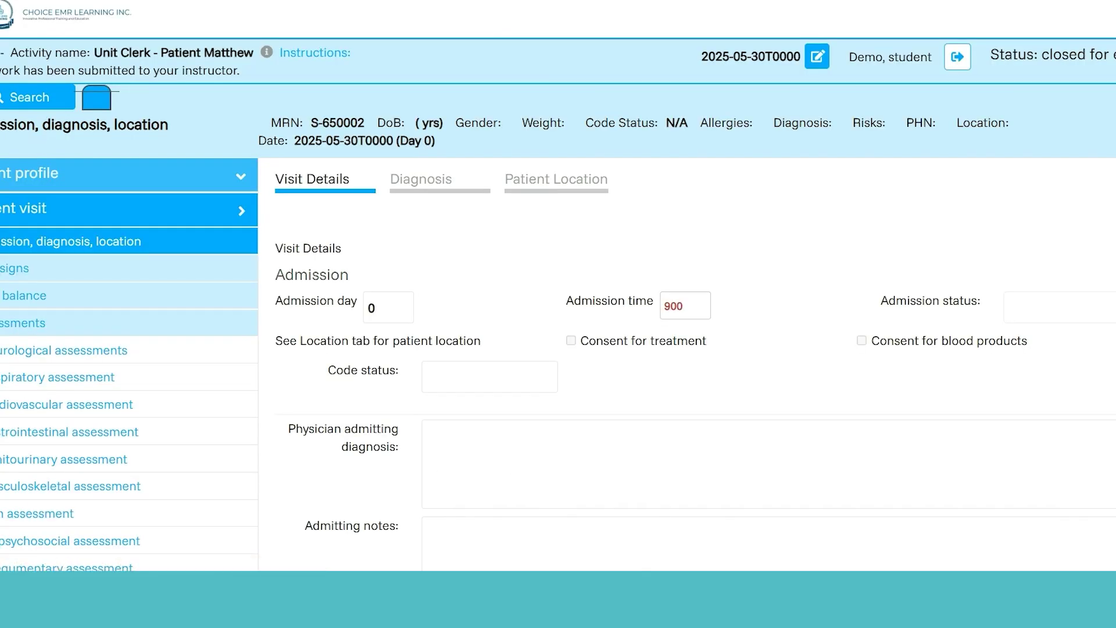
Return to the task list, open Task 19 and read its discharge order details
{"action": "key", "text": "ctrl+Tab"}
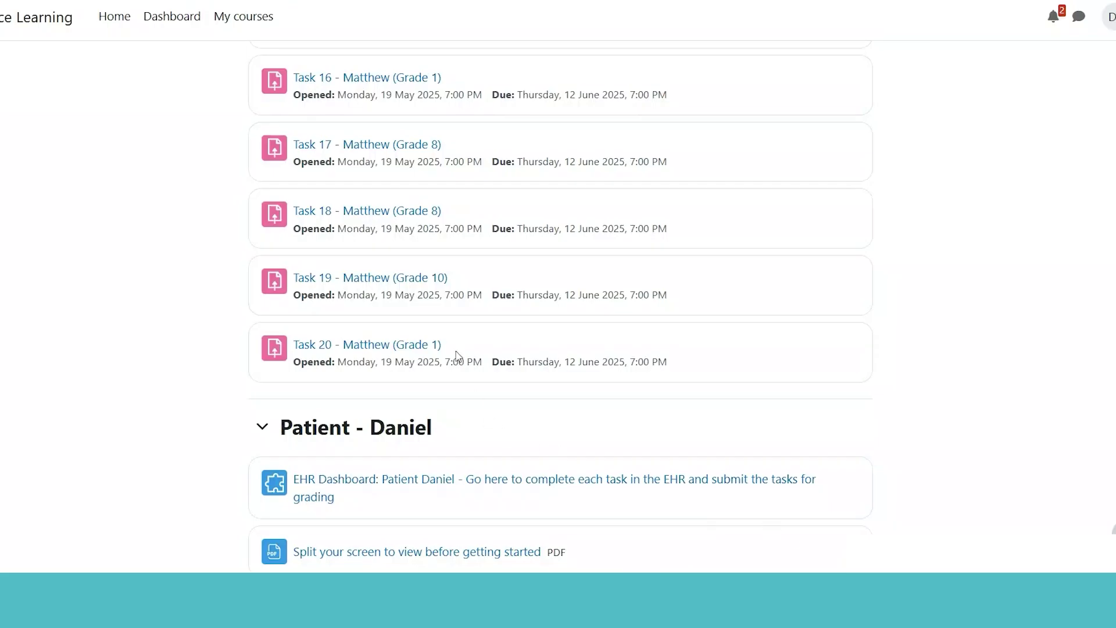
{"action": "left_click", "coordinate": [392, 277]}
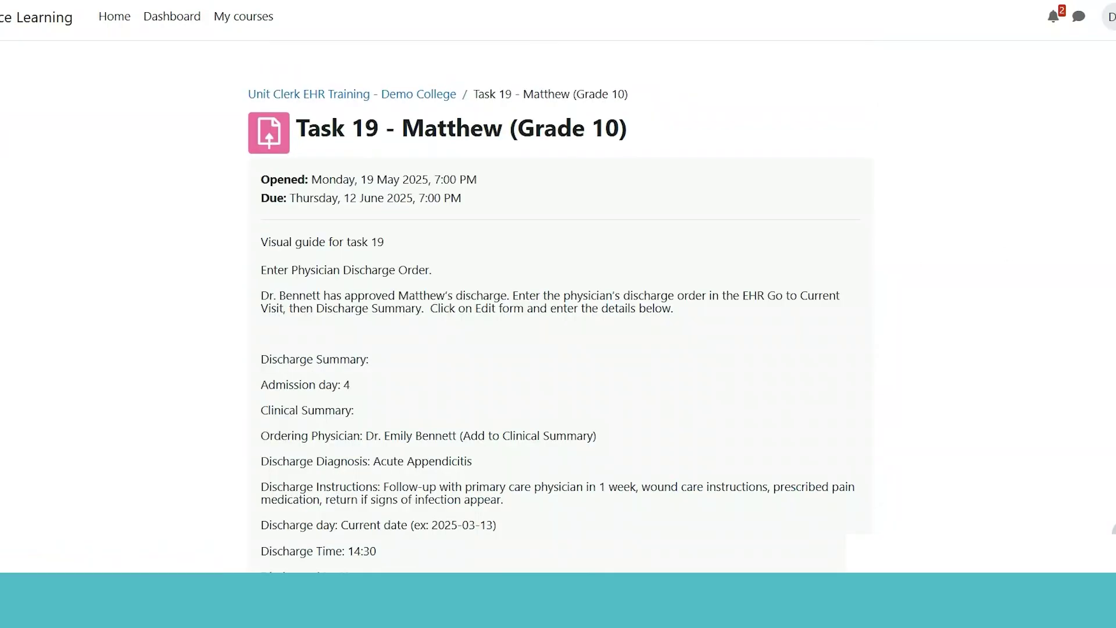
{"action": "scroll", "coordinate": [558, 319], "scroll_direction": "down", "scroll_amount": 3}
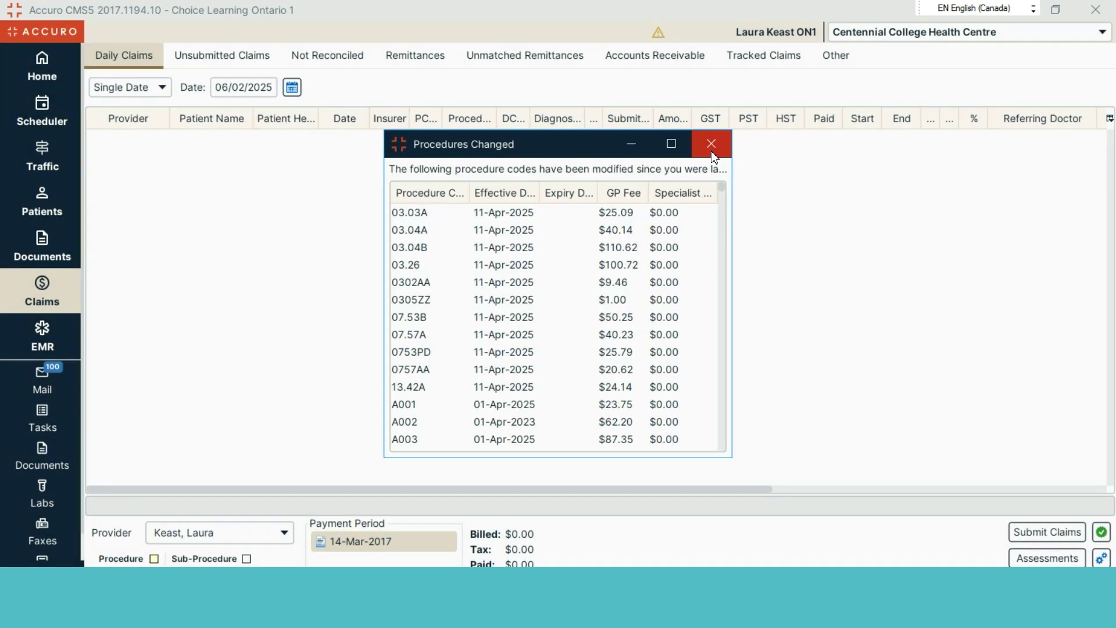
Scroll the Procedures Changed notice and close it to reveal the Daily Claims list
{"action": "left_click_drag", "start_coordinate": [720, 187], "coordinate": [720, 214]}
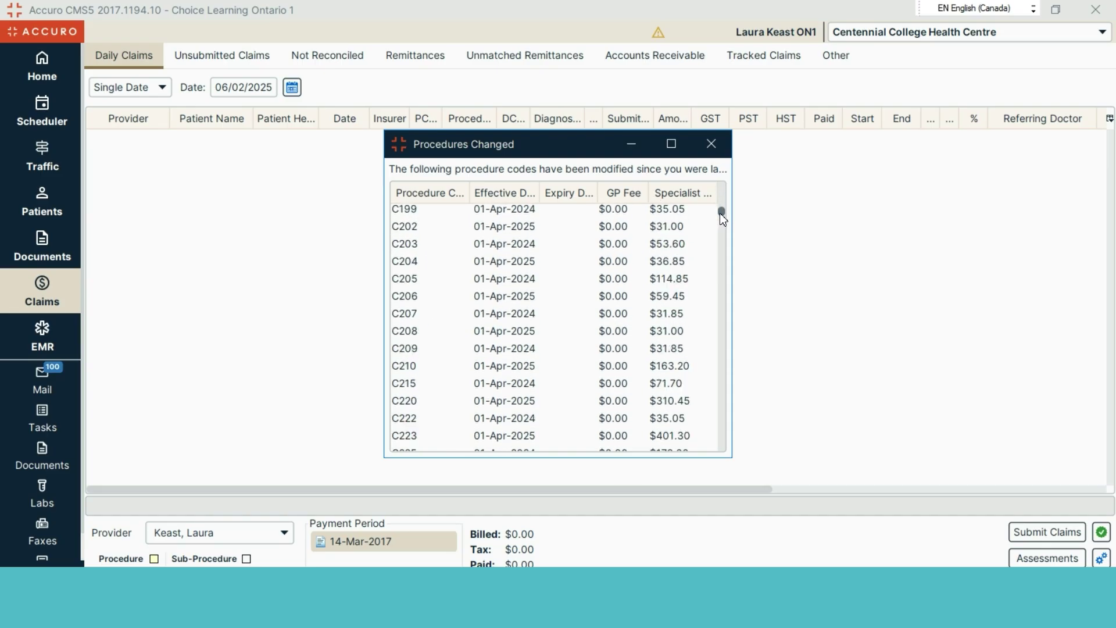
{"action": "left_click", "coordinate": [711, 145]}
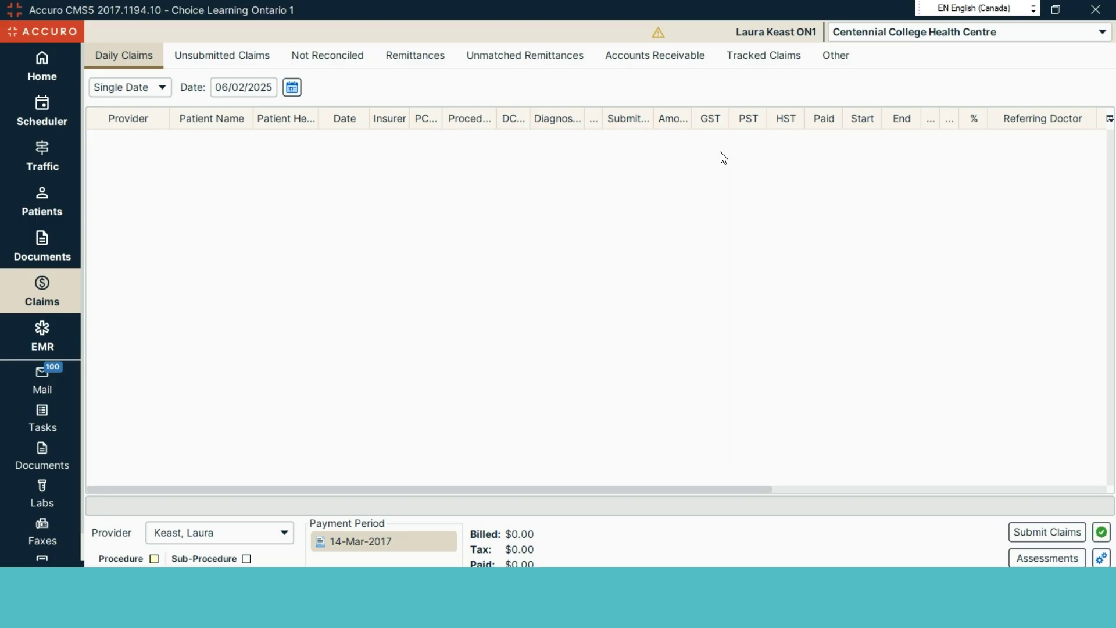
Start a new Batch Billing claim from Unsubmitted Claims for the demo patient, searching beyond this provider
{"action": "left_click", "coordinate": [262, 59]}
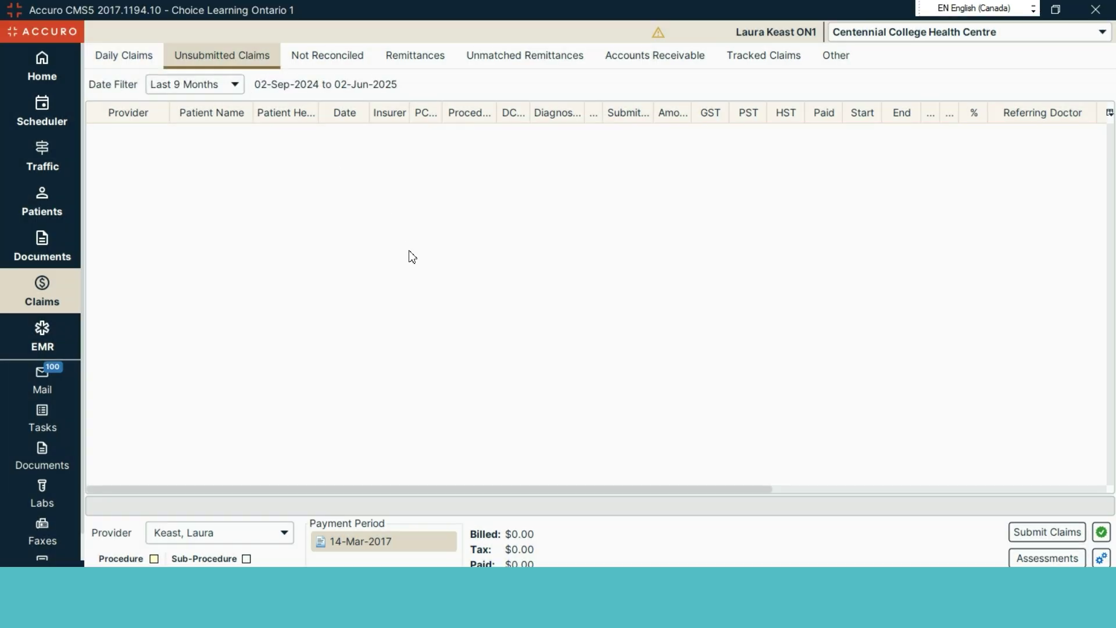
{"action": "double_click", "coordinate": [415, 260]}
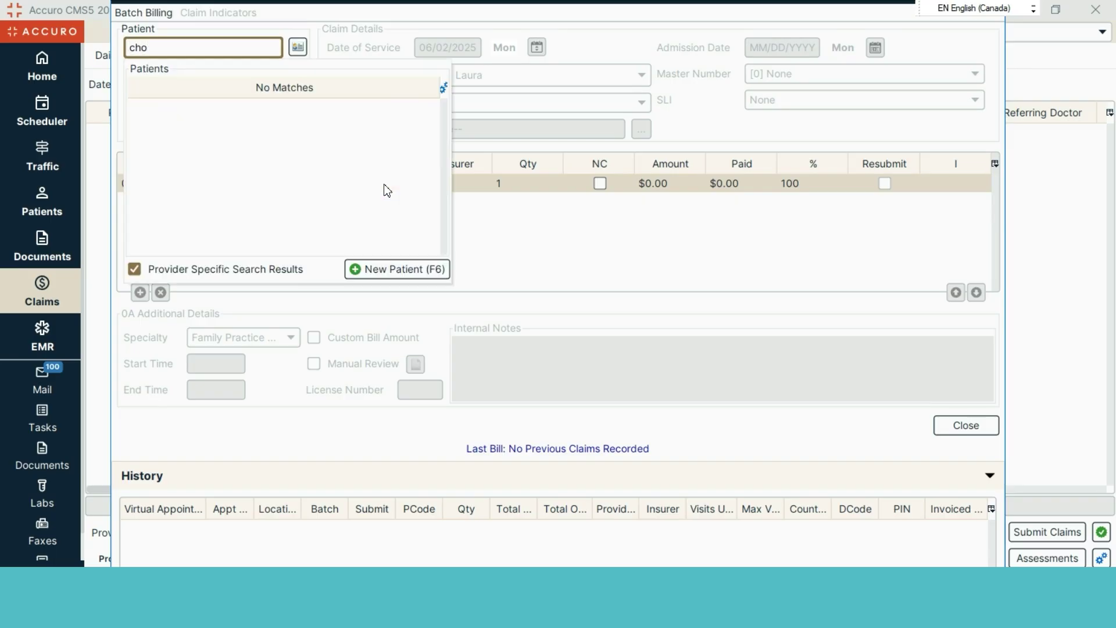
{"action": "left_click", "coordinate": [134, 268]}
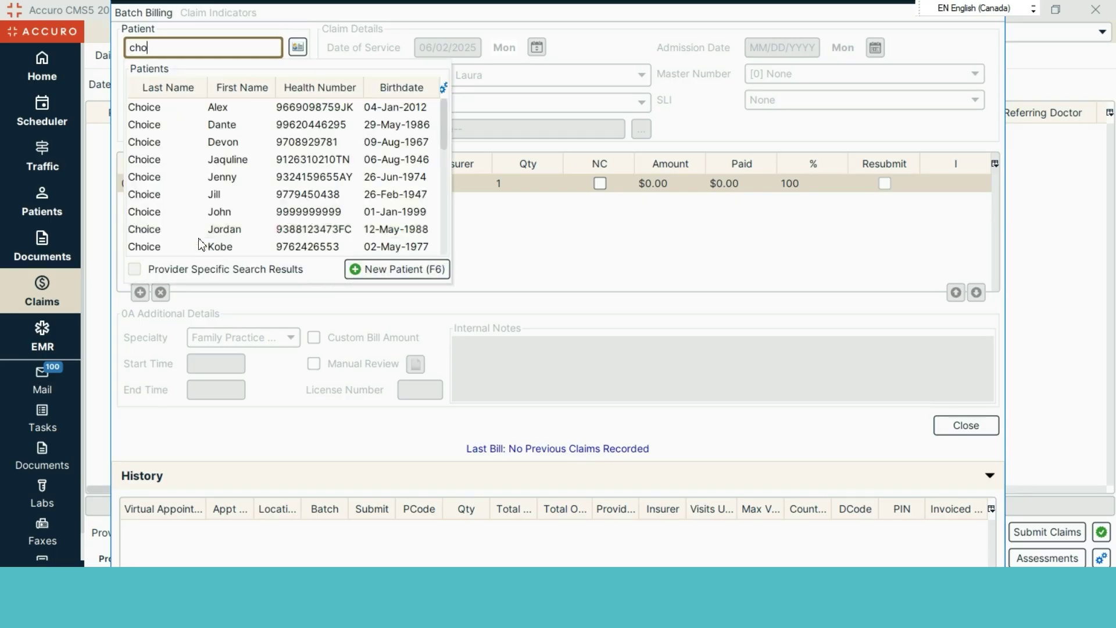
{"action": "left_click", "coordinate": [215, 125]}
Bill procedure A001 with diagnosis 250 (diabetes mellitus), then save and start a new claim
{"action": "left_click", "coordinate": [172, 184]}
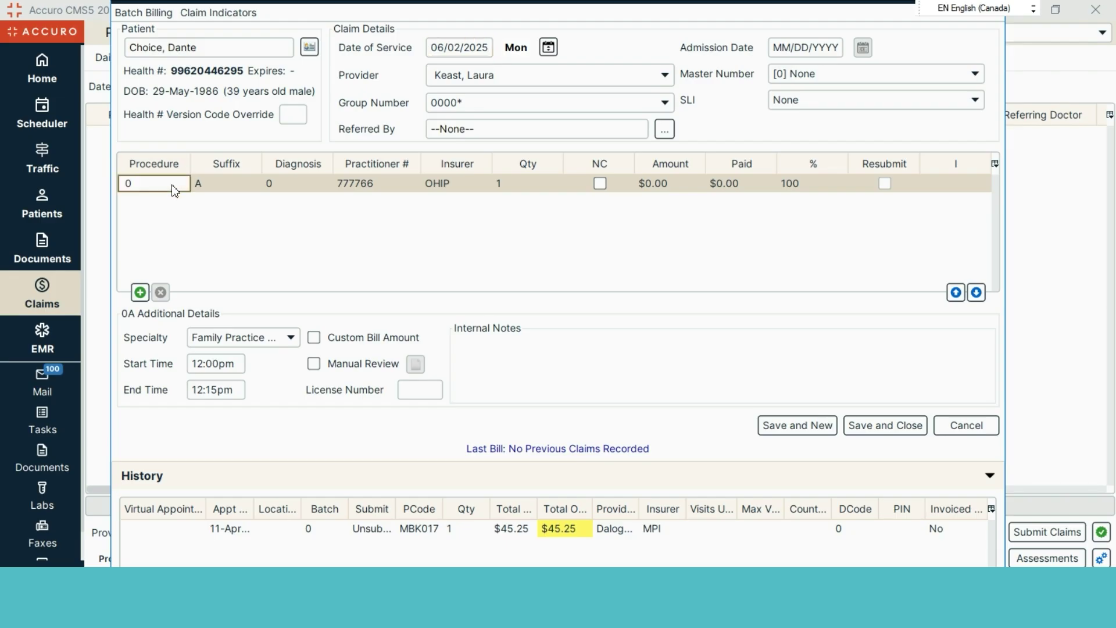
{"action": "type", "text": "A"}
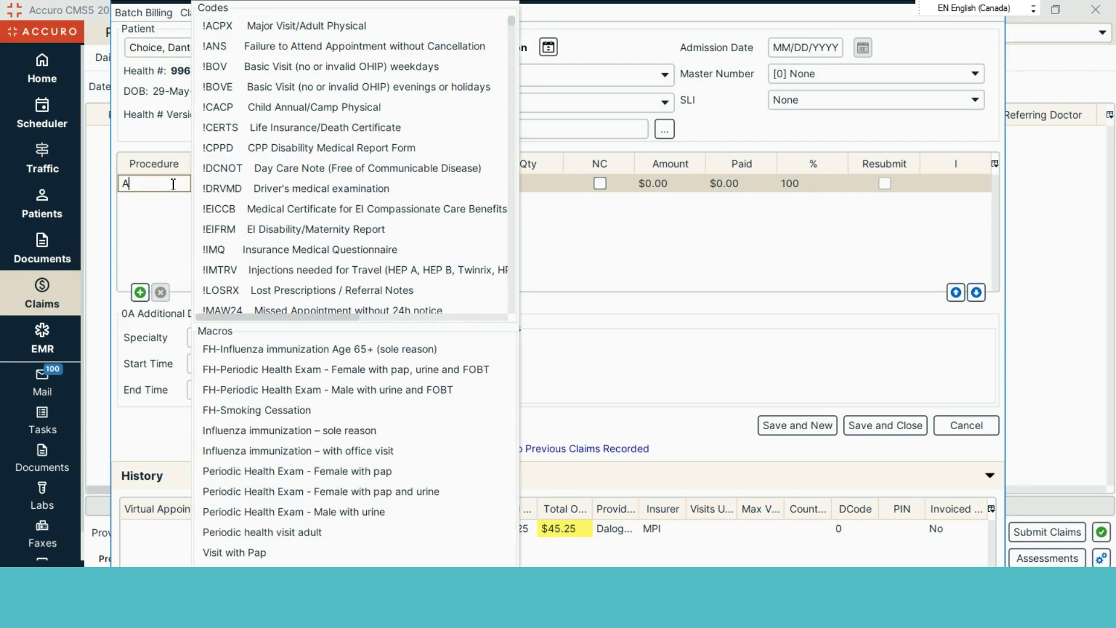
{"action": "type", "text": "001"}
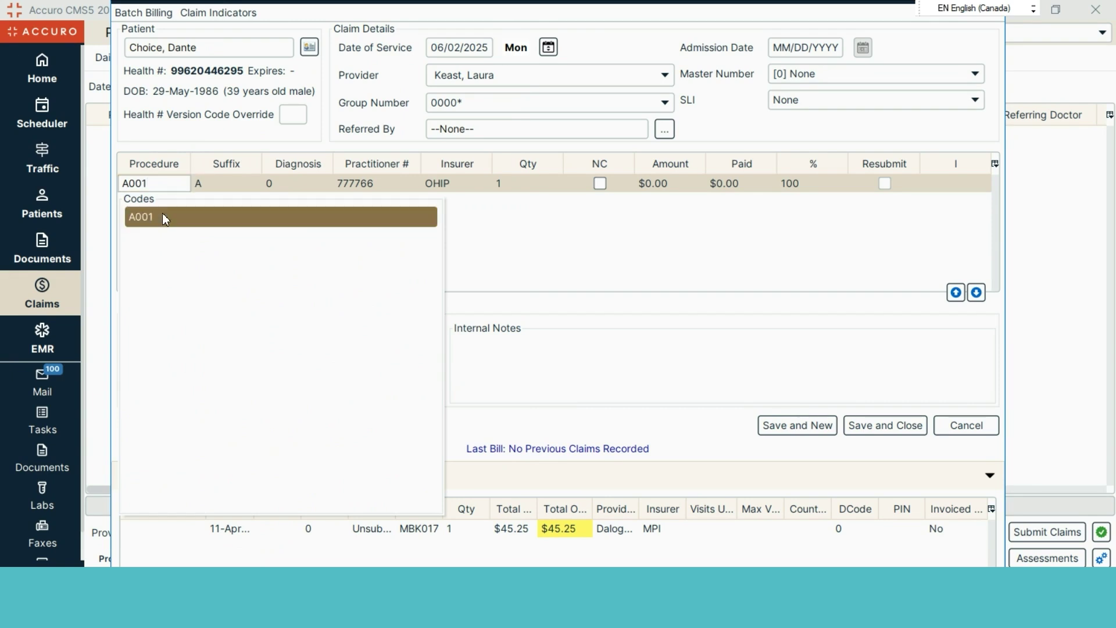
{"action": "left_click", "coordinate": [164, 216]}
{"action": "left_click", "coordinate": [286, 188]}
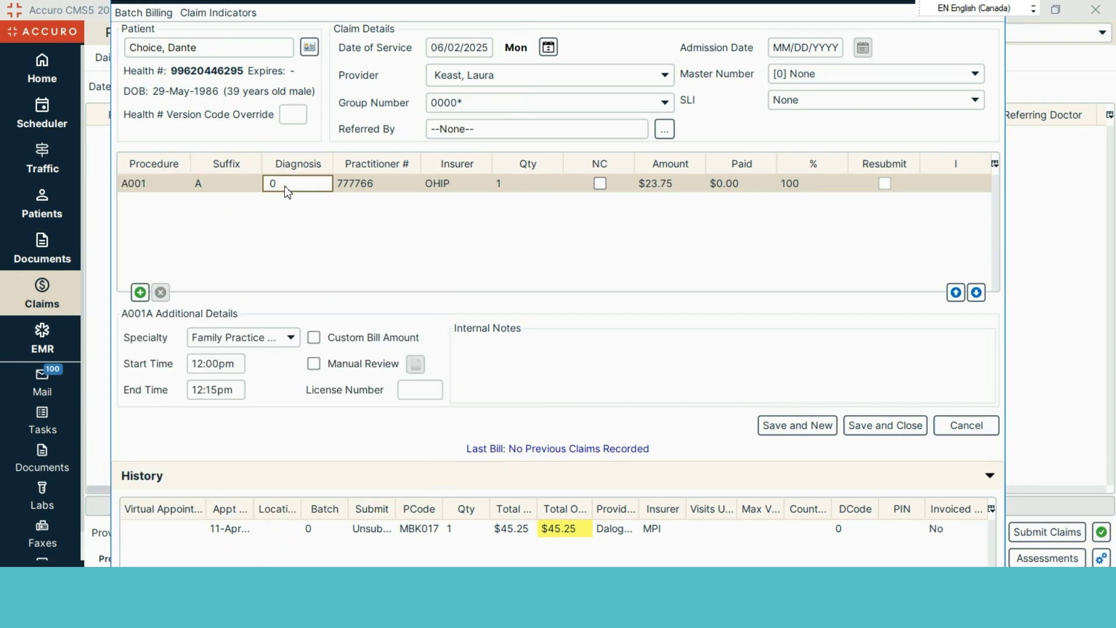
{"action": "type", "text": "250"}
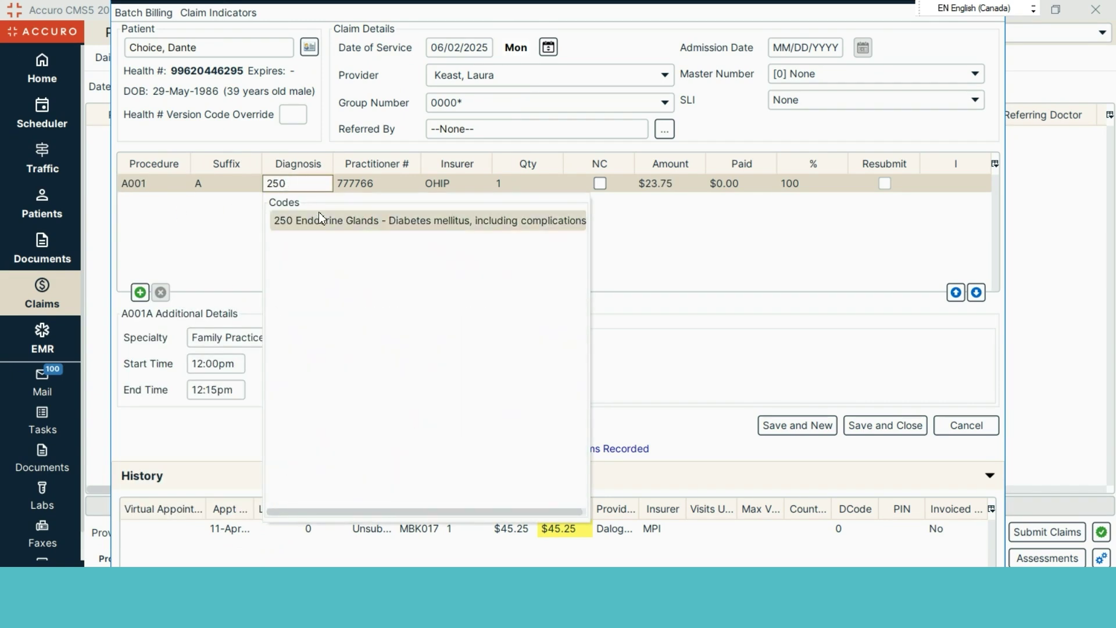
{"action": "left_click", "coordinate": [321, 220]}
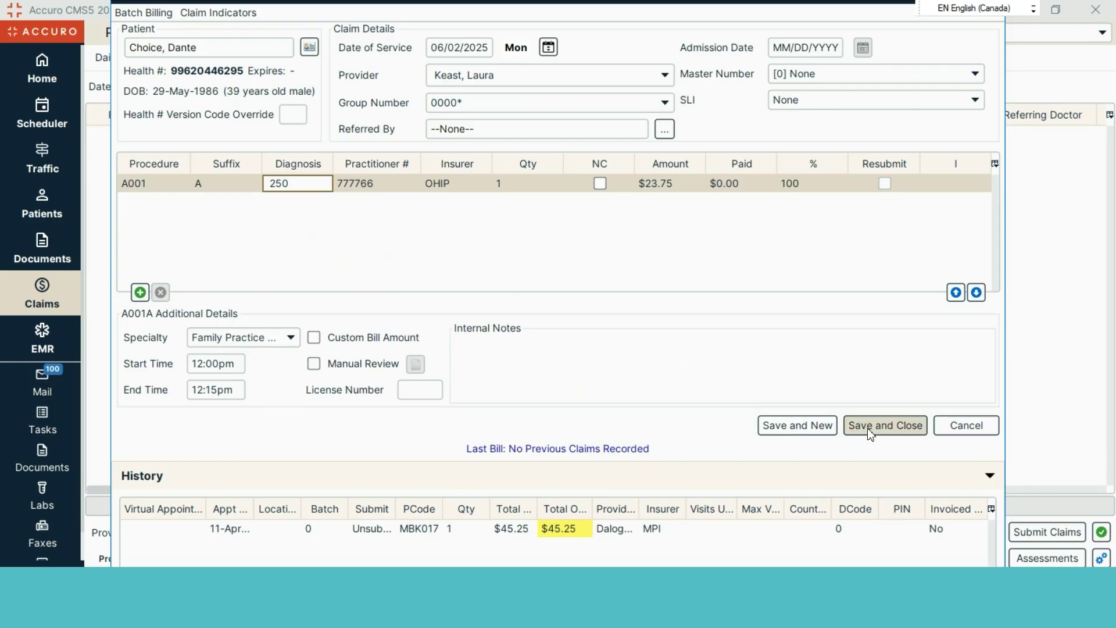
{"action": "left_click", "coordinate": [818, 426]}
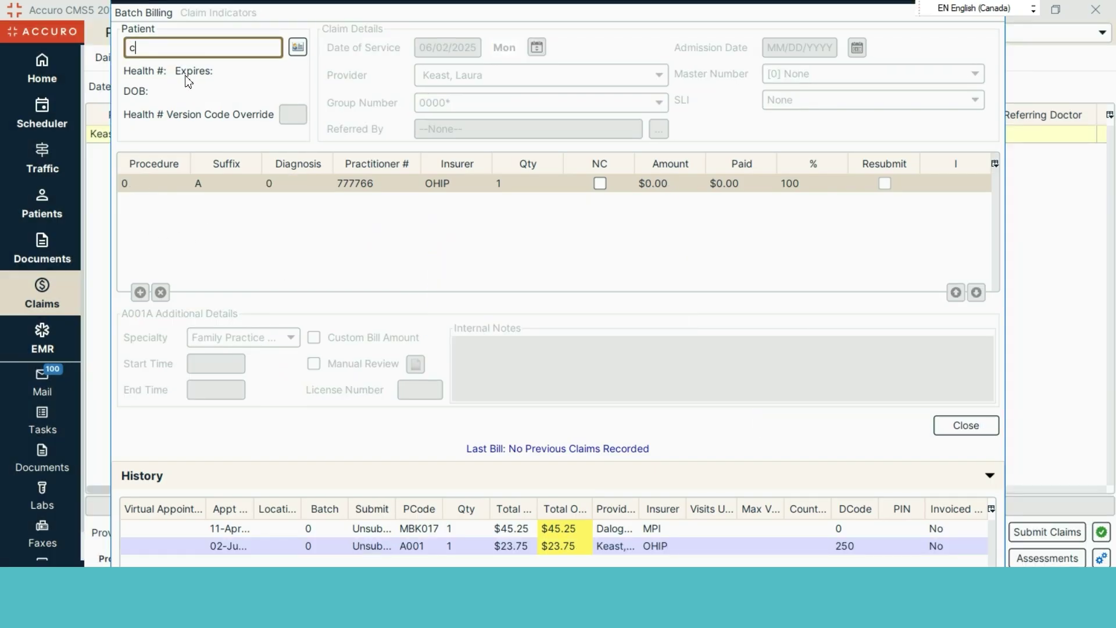
Select the same demo patient, then add and delete an extra procedure line
{"action": "double_click", "coordinate": [203, 125]}
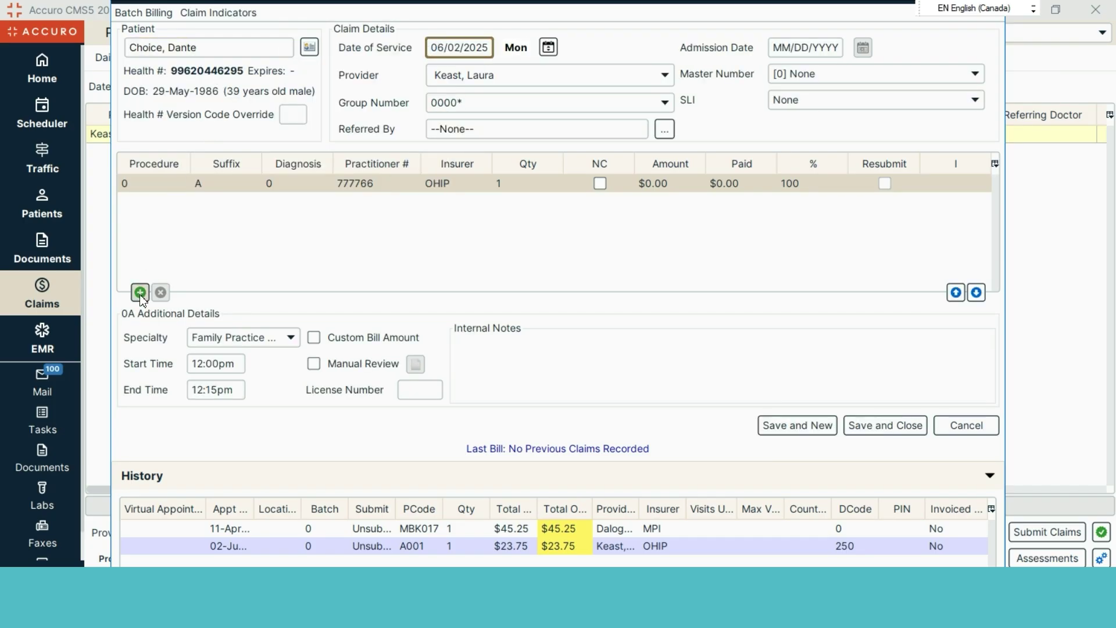
{"action": "left_click", "coordinate": [140, 293]}
{"action": "left_click", "coordinate": [138, 185]}
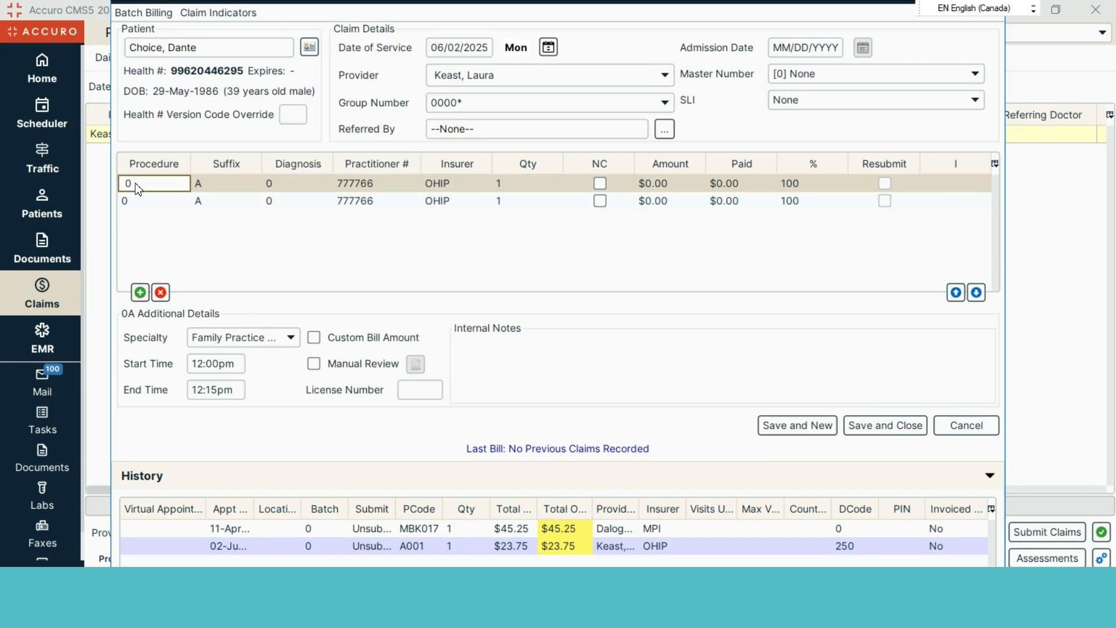
{"action": "left_click", "coordinate": [161, 292]}
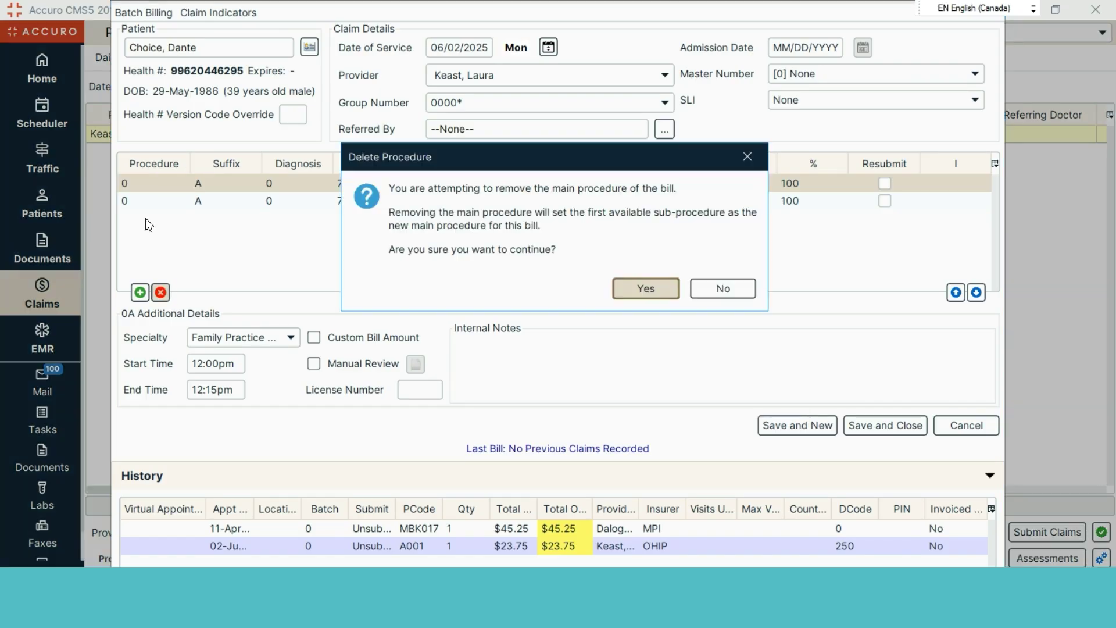
{"action": "left_click", "coordinate": [630, 290]}
Enter procedure !JDLTR Jury Duty Letter at $30.00 and save the claim
{"action": "type", "text": "!"}
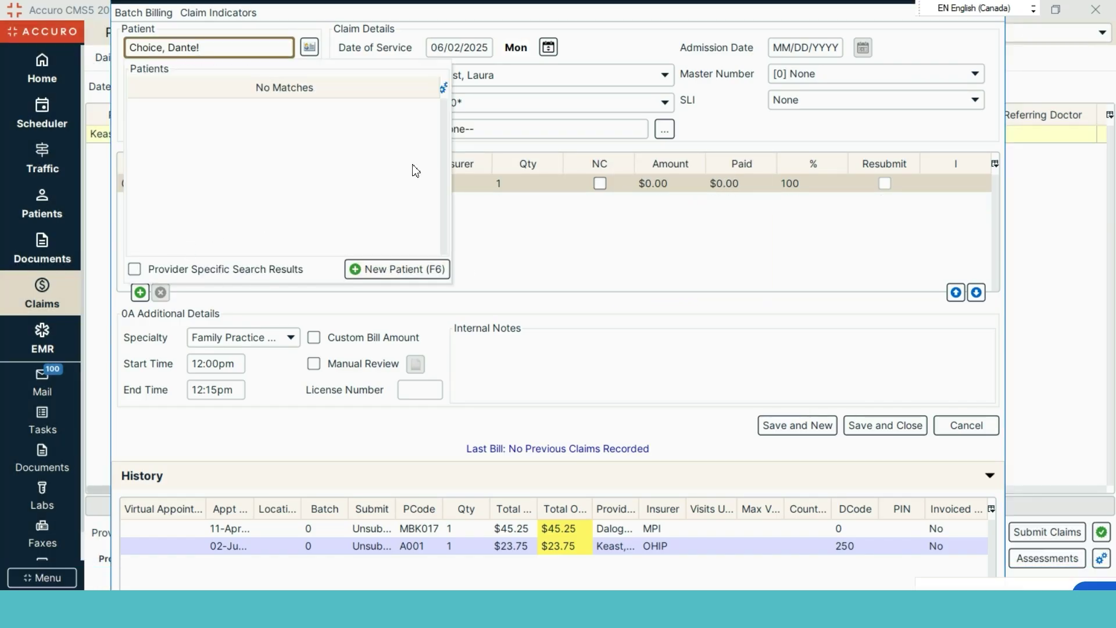
{"action": "key", "text": "Tab"}
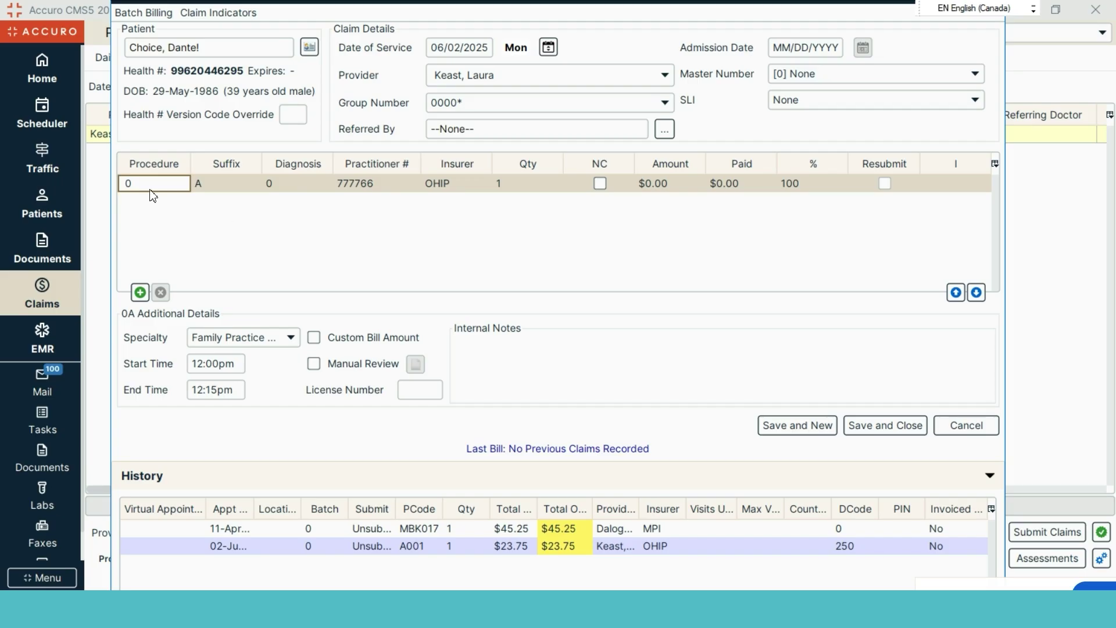
{"action": "type", "text": "!"}
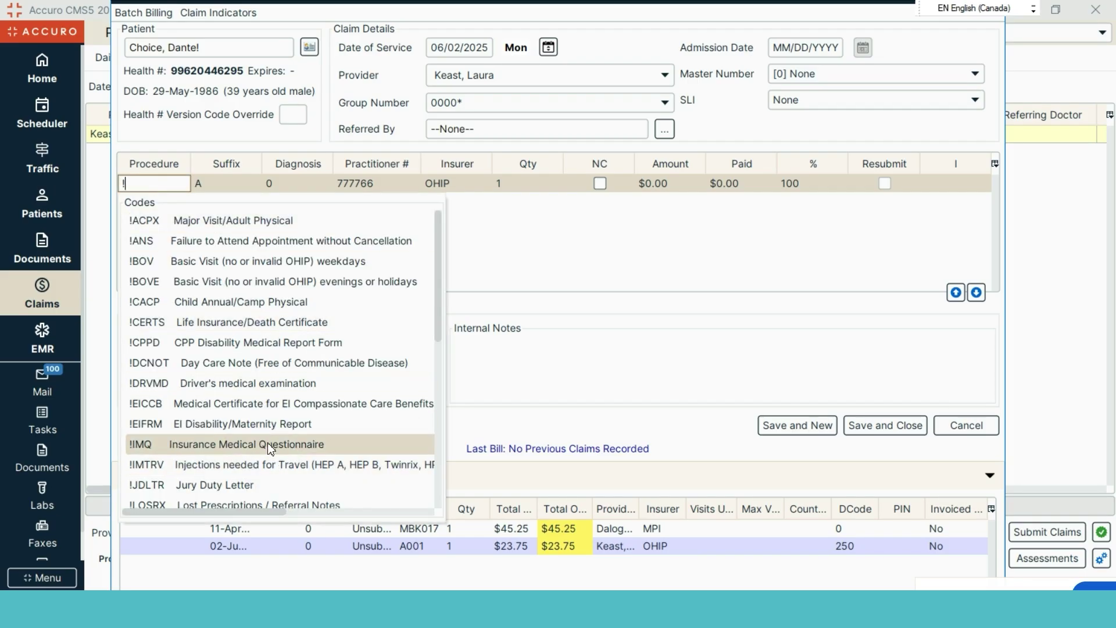
{"action": "left_click", "coordinate": [261, 484]}
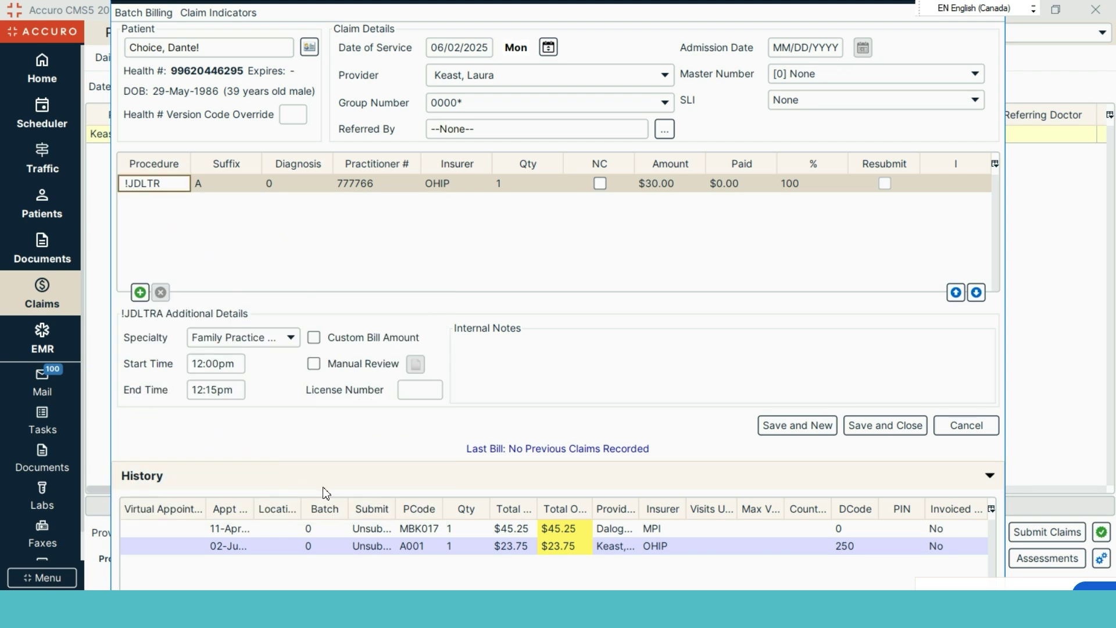
{"action": "left_click", "coordinate": [456, 185]}
{"action": "key", "text": "Return"}
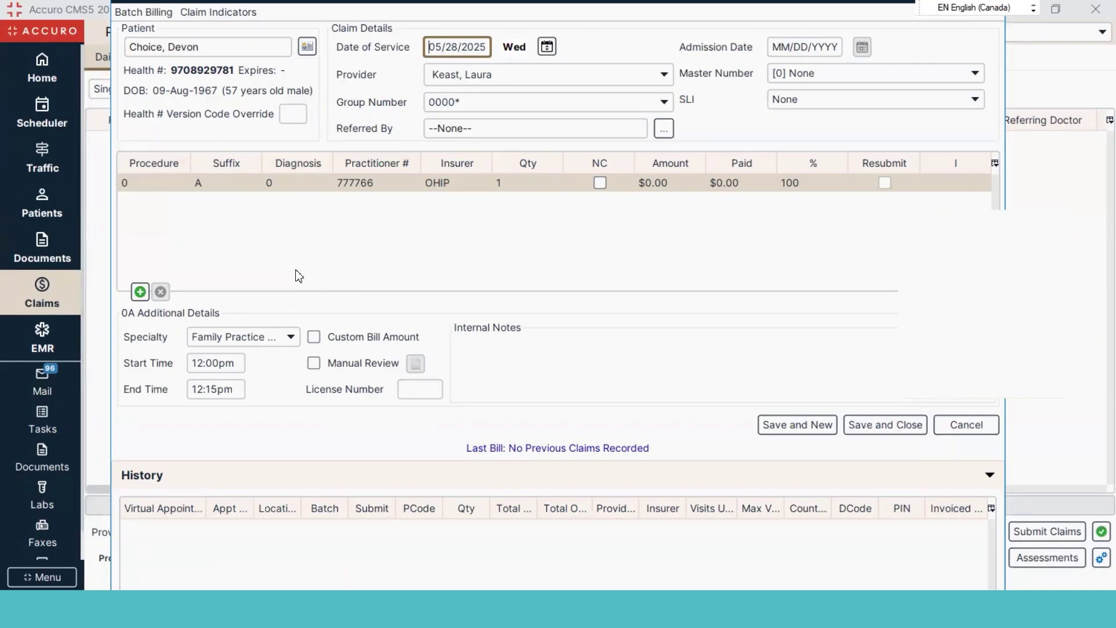
{"action": "left_click", "coordinate": [151, 185]}
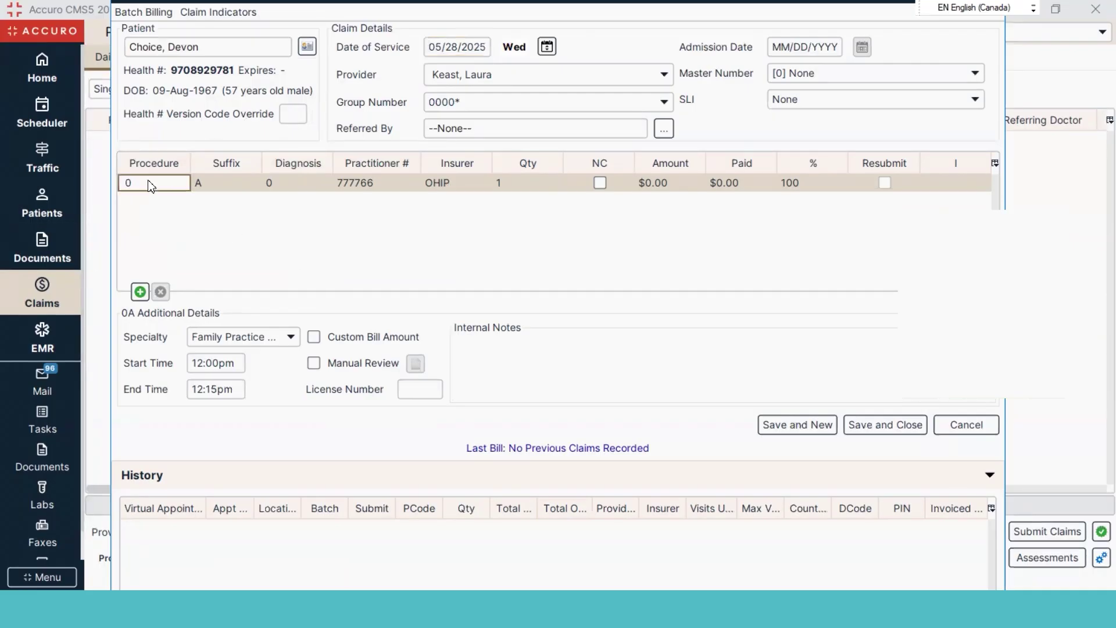
{"action": "type", "text": "A00"}
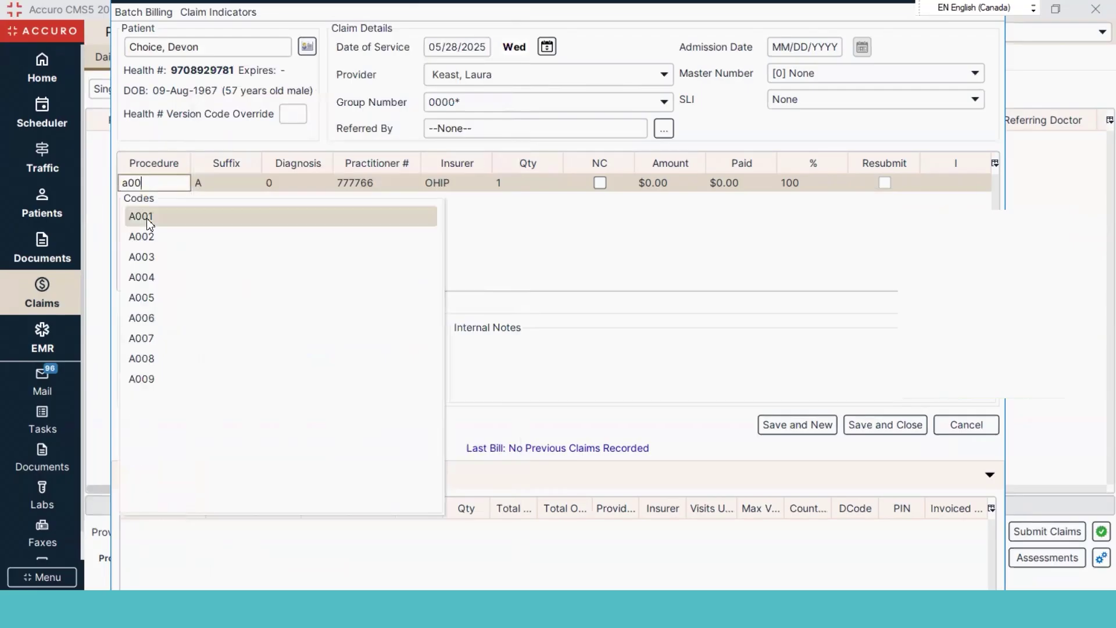
{"action": "left_click", "coordinate": [142, 215]}
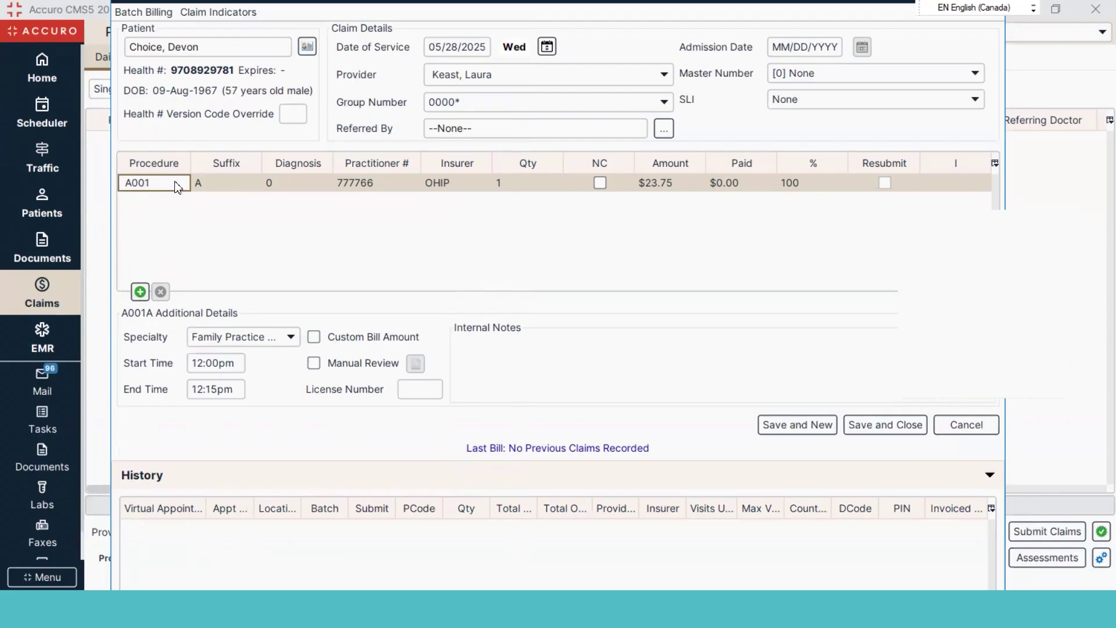
{"action": "type", "text": "!"}
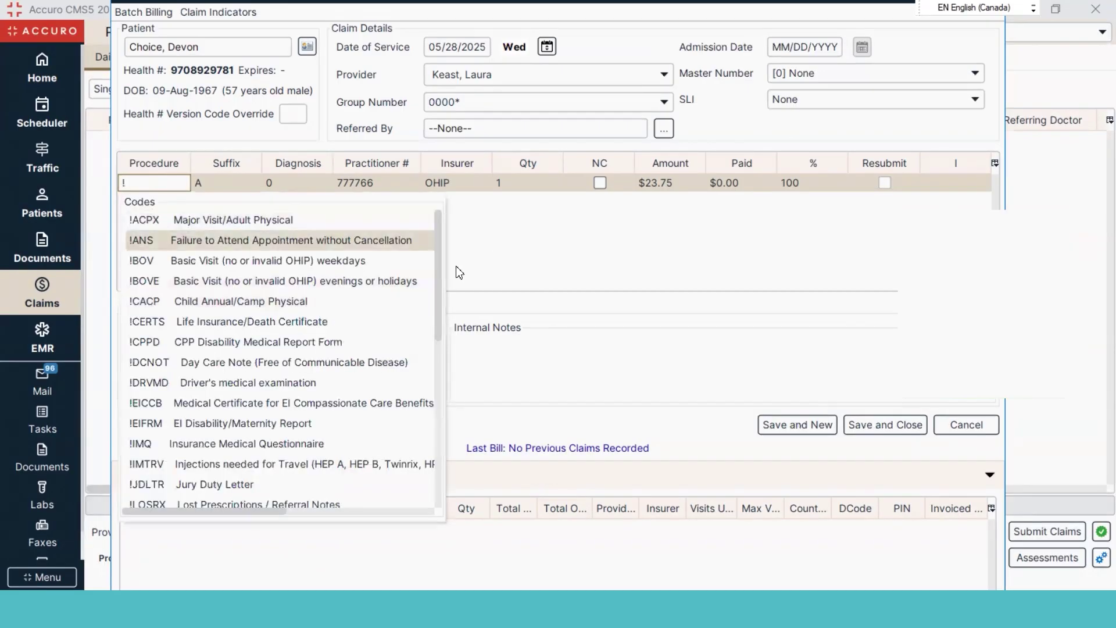
{"action": "left_click_drag", "start_coordinate": [437, 274], "coordinate": [428, 251]}
{"action": "left_click_drag", "start_coordinate": [437, 308], "coordinate": [452, 381]}
{"action": "left_click", "coordinate": [486, 283]}
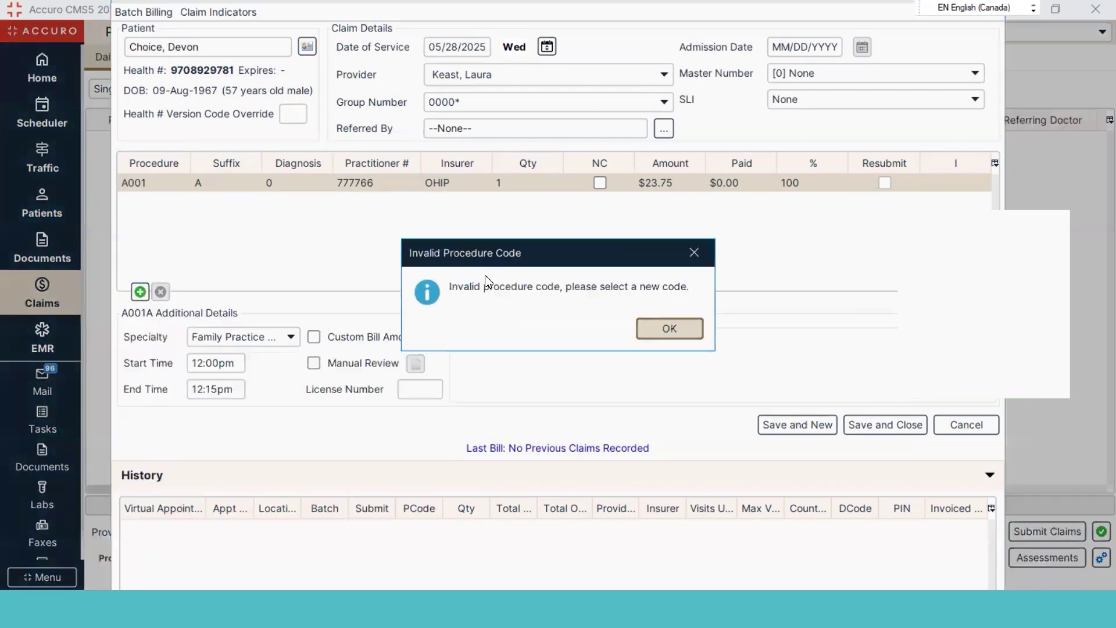
{"action": "left_click", "coordinate": [681, 329]}
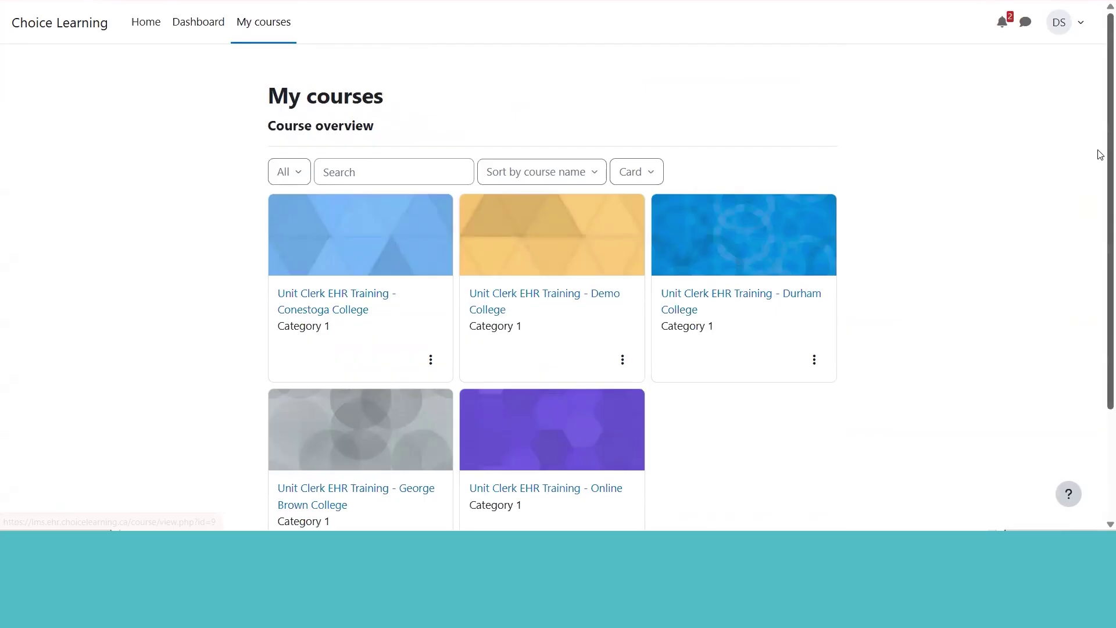
Open the Unit Clerk EHR Training - Online course and its Answer Keys PDF under Check Your Work Here
{"action": "scroll", "coordinate": [1101, 291], "scroll_direction": "down", "scroll_amount": 3}
{"action": "scroll", "coordinate": [1100, 321], "scroll_direction": "down", "scroll_amount": 1}
{"action": "left_click", "coordinate": [520, 351]}
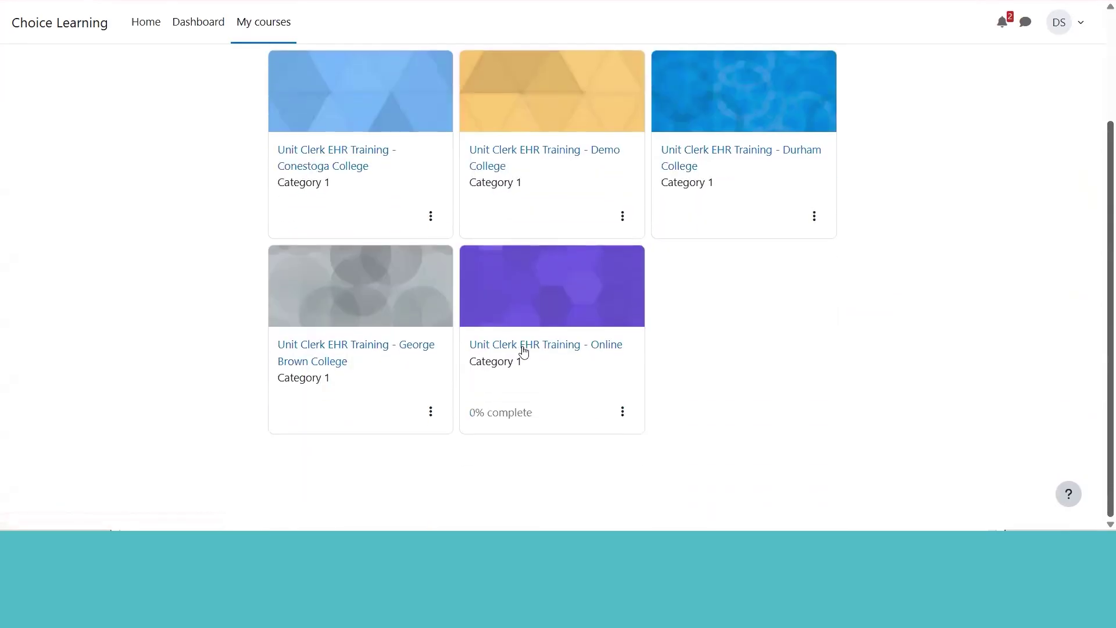
{"action": "scroll", "coordinate": [1101, 326], "scroll_direction": "down", "scroll_amount": 10}
{"action": "scroll", "coordinate": [1100, 326], "scroll_direction": "down", "scroll_amount": 10}
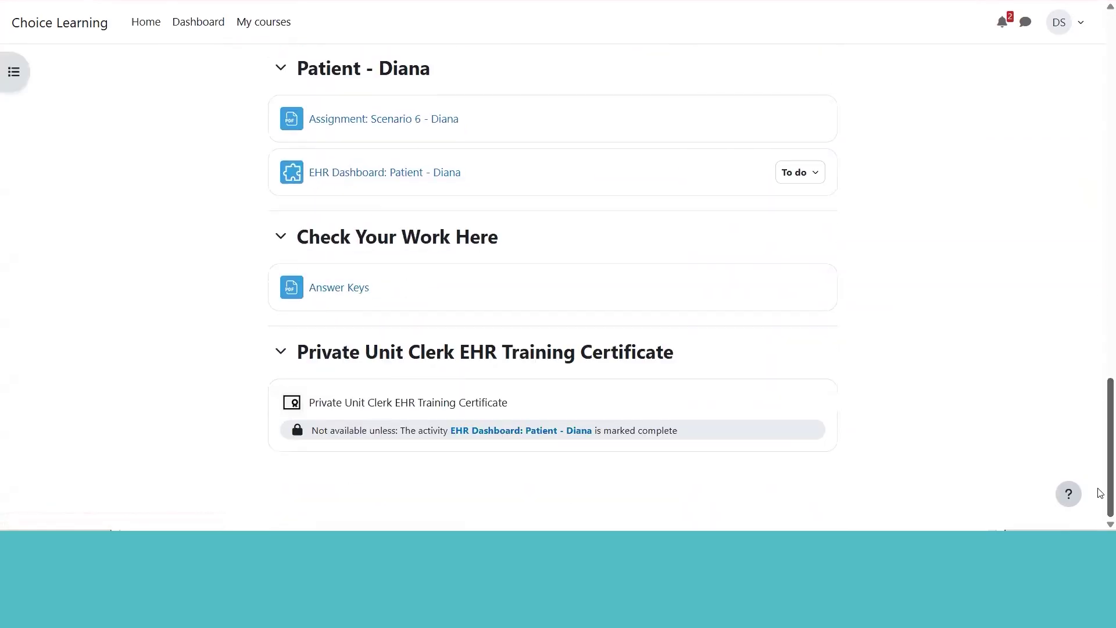
{"action": "left_click", "coordinate": [332, 290]}
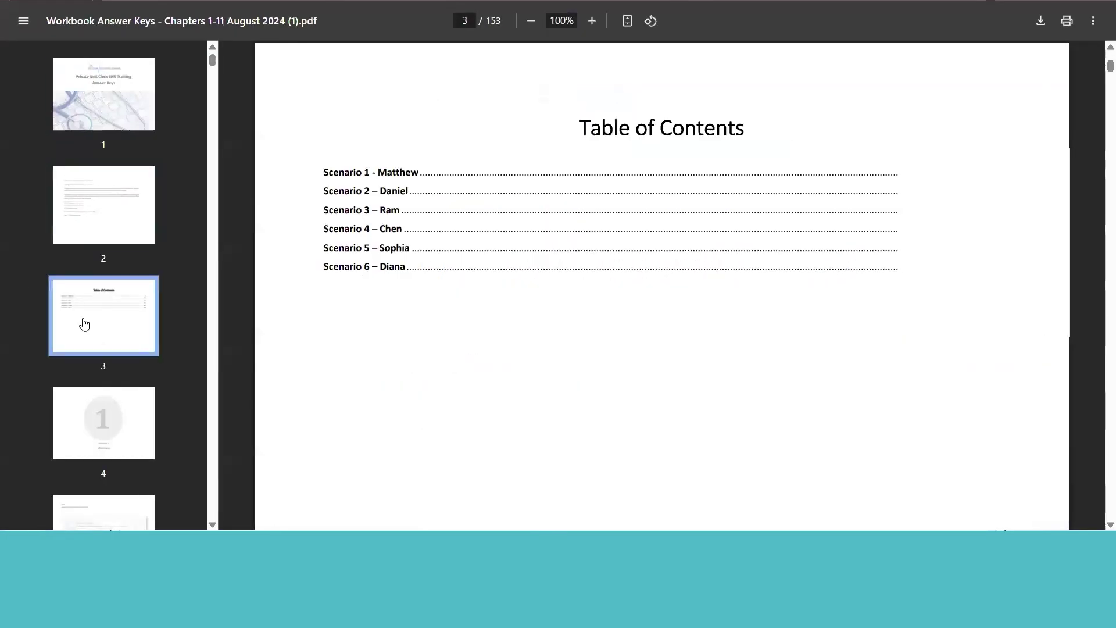
Page through Scenario 1 answers from the title page to page 27, the Task 20 discharge order
{"action": "left_click", "coordinate": [105, 421]}
{"action": "scroll", "coordinate": [99, 252], "scroll_direction": "down", "scroll_amount": 7}
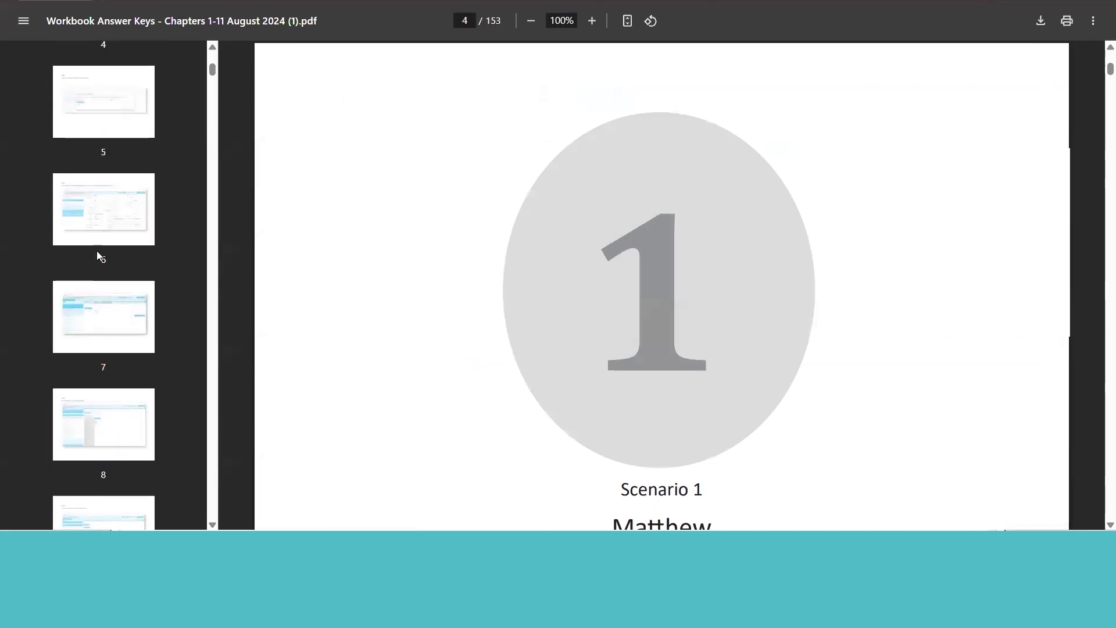
{"action": "left_click", "coordinate": [100, 254]}
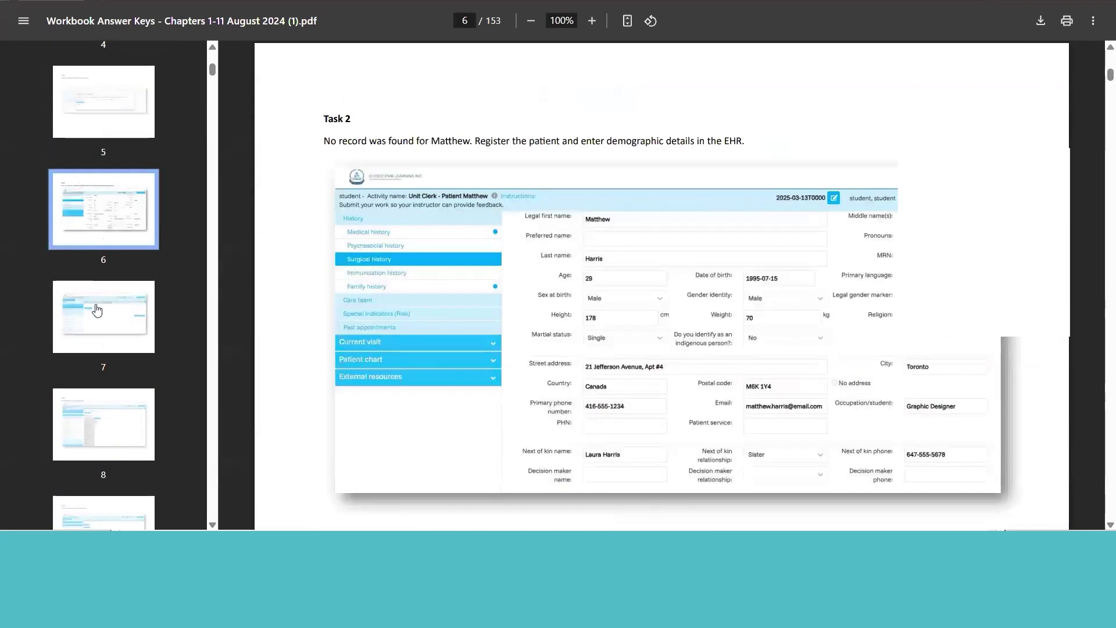
{"action": "left_click", "coordinate": [94, 308]}
{"action": "left_click", "coordinate": [103, 411]}
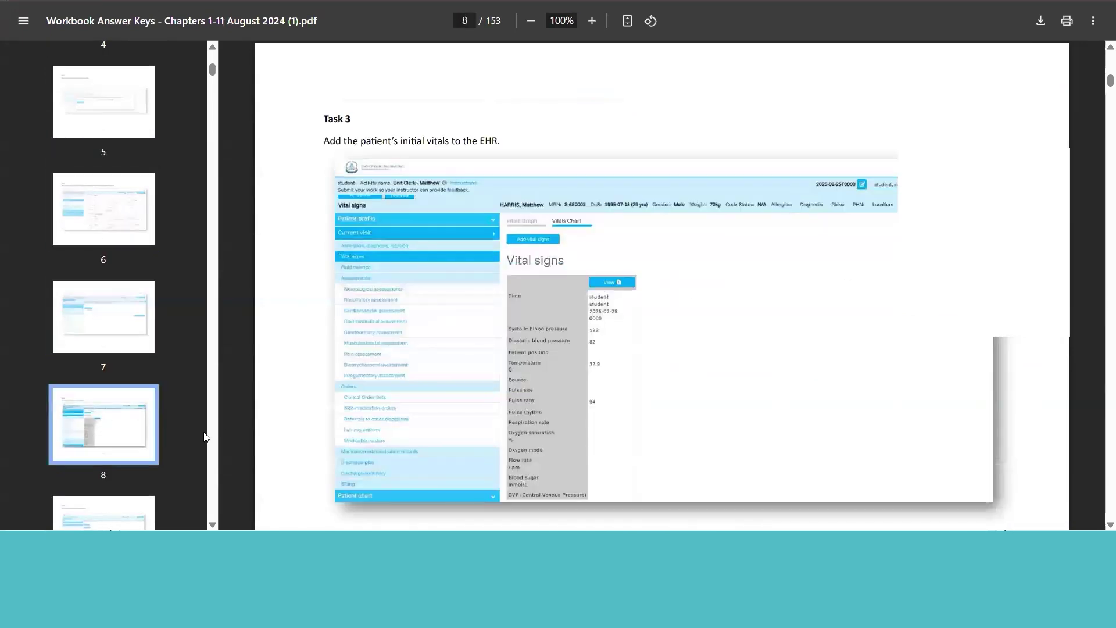
{"action": "scroll", "coordinate": [116, 378], "scroll_direction": "down", "scroll_amount": 6}
{"action": "left_click", "coordinate": [110, 329]}
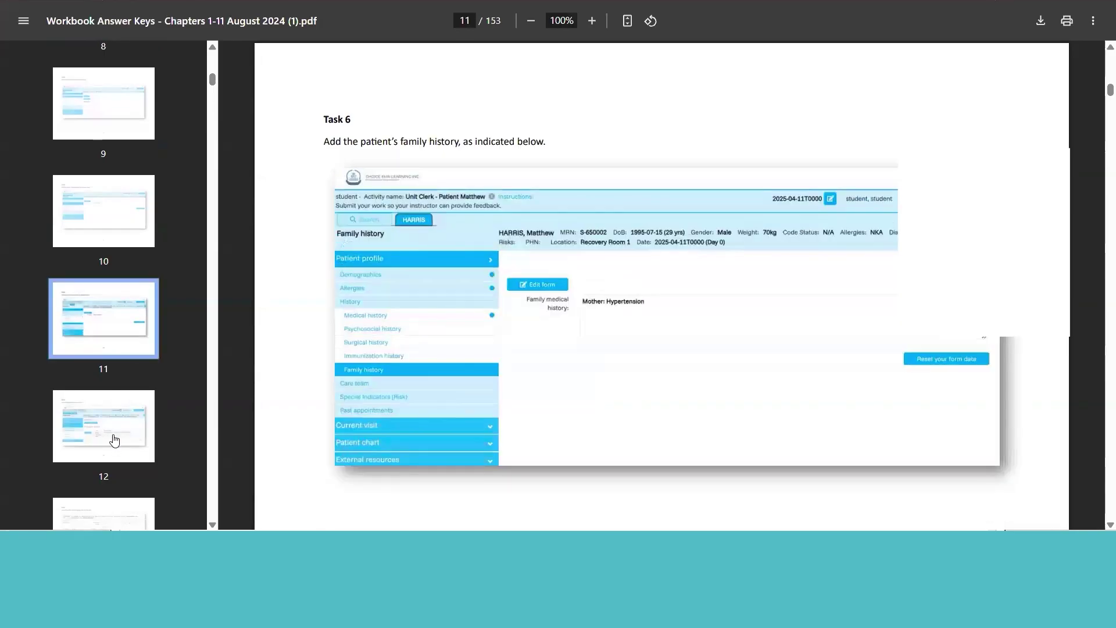
{"action": "left_click", "coordinate": [123, 474]}
{"action": "scroll", "coordinate": [140, 465], "scroll_direction": "down", "scroll_amount": 6}
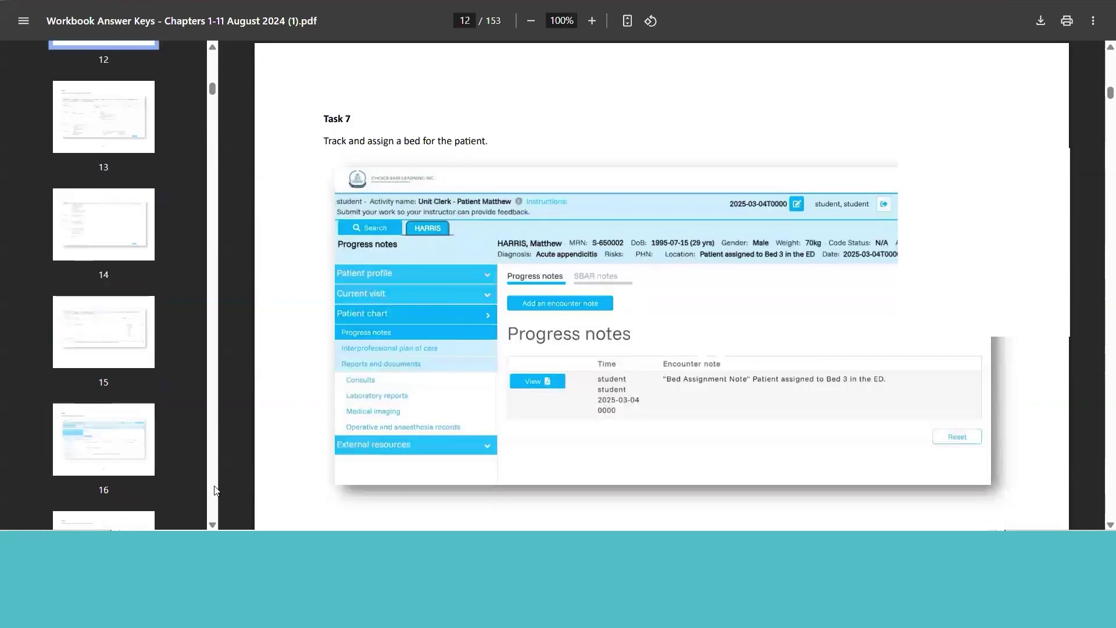
{"action": "left_click", "coordinate": [131, 450]}
{"action": "scroll", "coordinate": [145, 436], "scroll_direction": "down", "scroll_amount": 6}
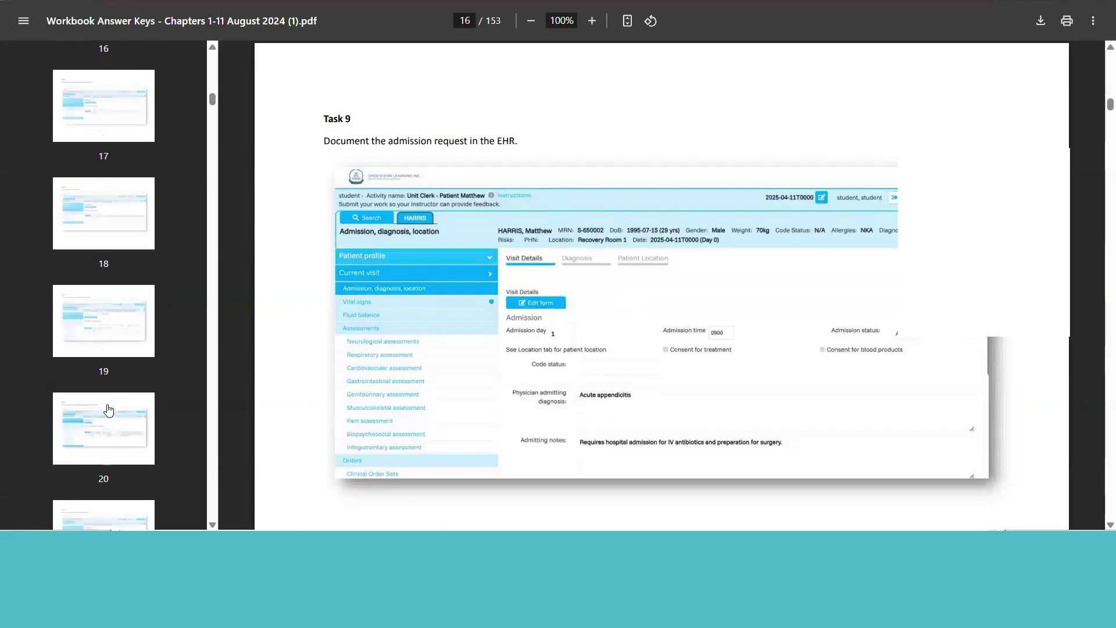
{"action": "left_click", "coordinate": [109, 414]}
{"action": "scroll", "coordinate": [174, 430], "scroll_direction": "down", "scroll_amount": 6}
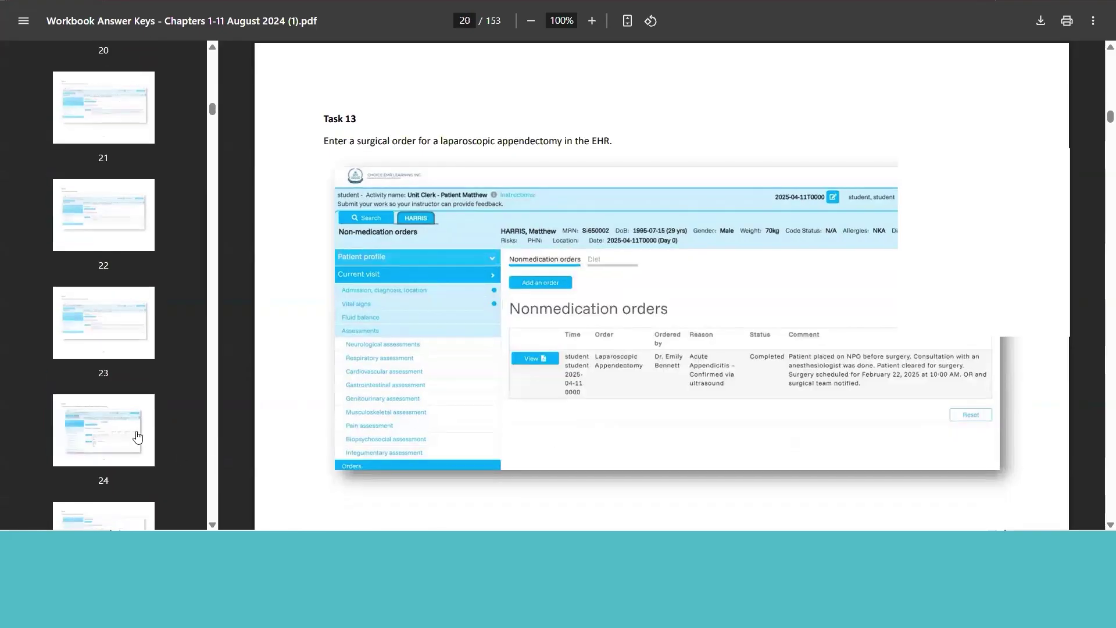
{"action": "left_click", "coordinate": [136, 436]}
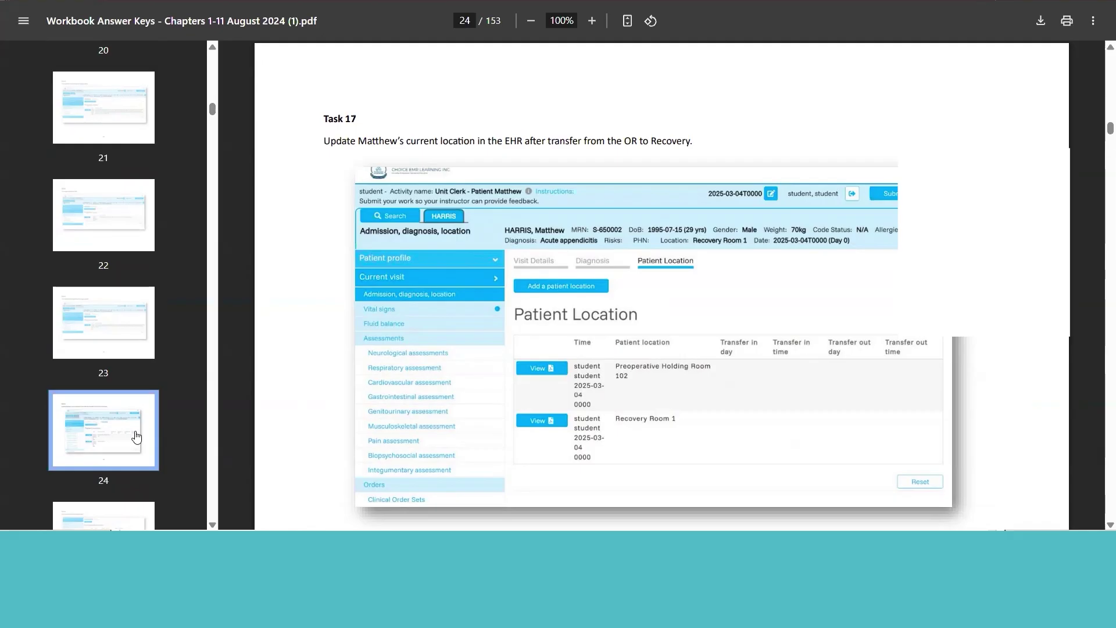
{"action": "left_click", "coordinate": [213, 496]}
{"action": "left_click", "coordinate": [107, 247]}
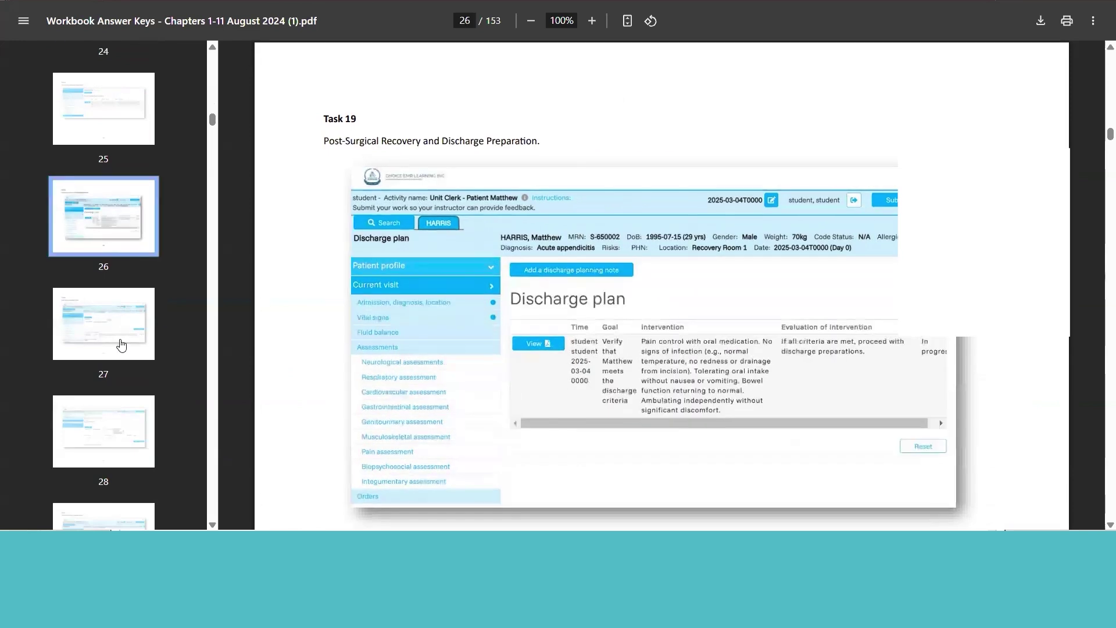
{"action": "left_click", "coordinate": [120, 344]}
Page through Scenario 2 answers from page 30 to page 44, the Task 11 transfer answer
{"action": "scroll", "coordinate": [135, 283], "scroll_direction": "down", "scroll_amount": 5}
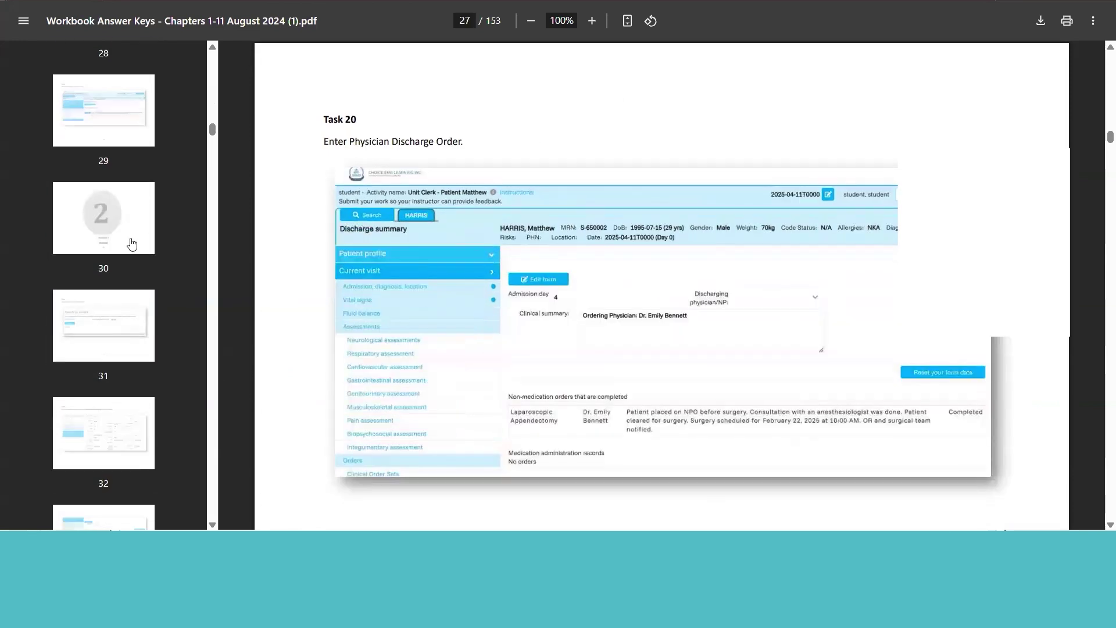
{"action": "left_click", "coordinate": [93, 215]}
{"action": "left_click", "coordinate": [119, 329]}
{"action": "scroll", "coordinate": [120, 287], "scroll_direction": "down", "scroll_amount": 5}
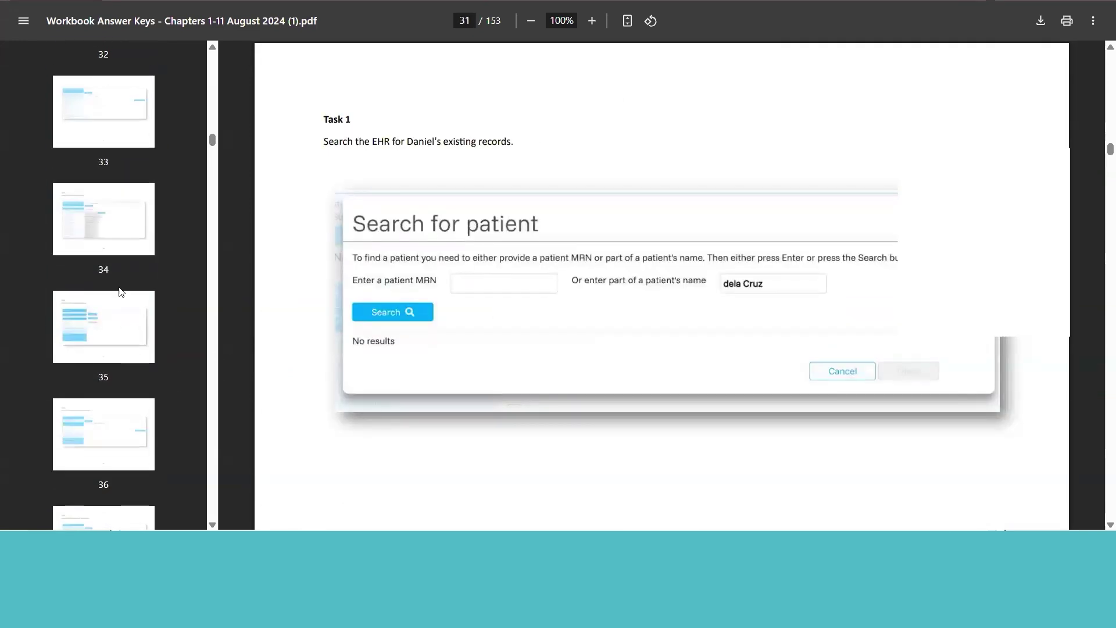
{"action": "left_click", "coordinate": [112, 349]}
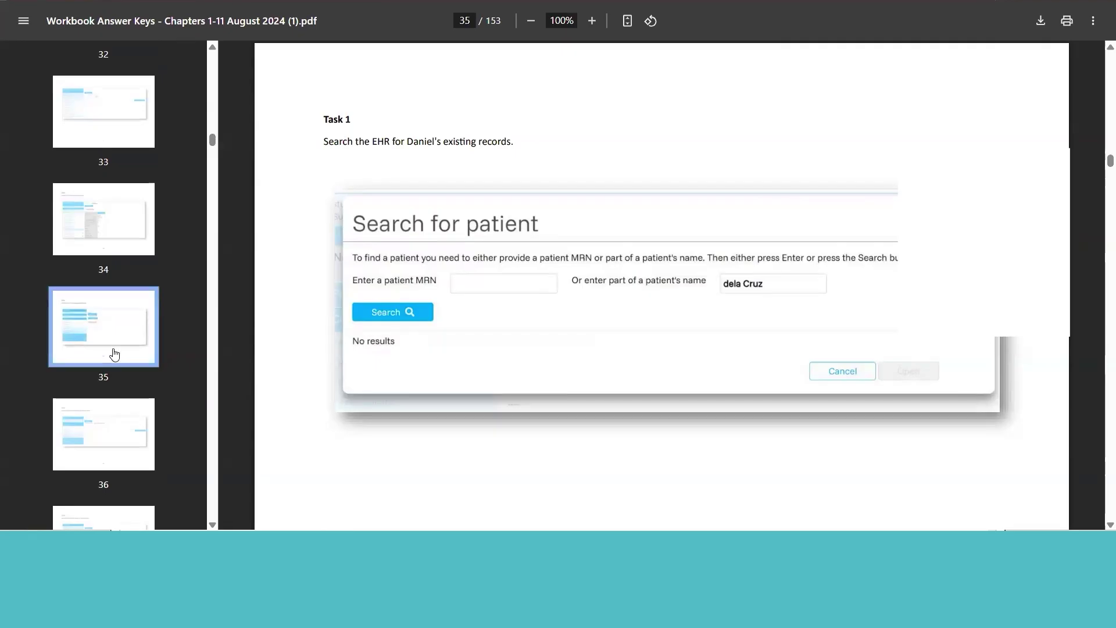
{"action": "left_click", "coordinate": [91, 453]}
{"action": "scroll", "coordinate": [217, 441], "scroll_direction": "down", "scroll_amount": 5}
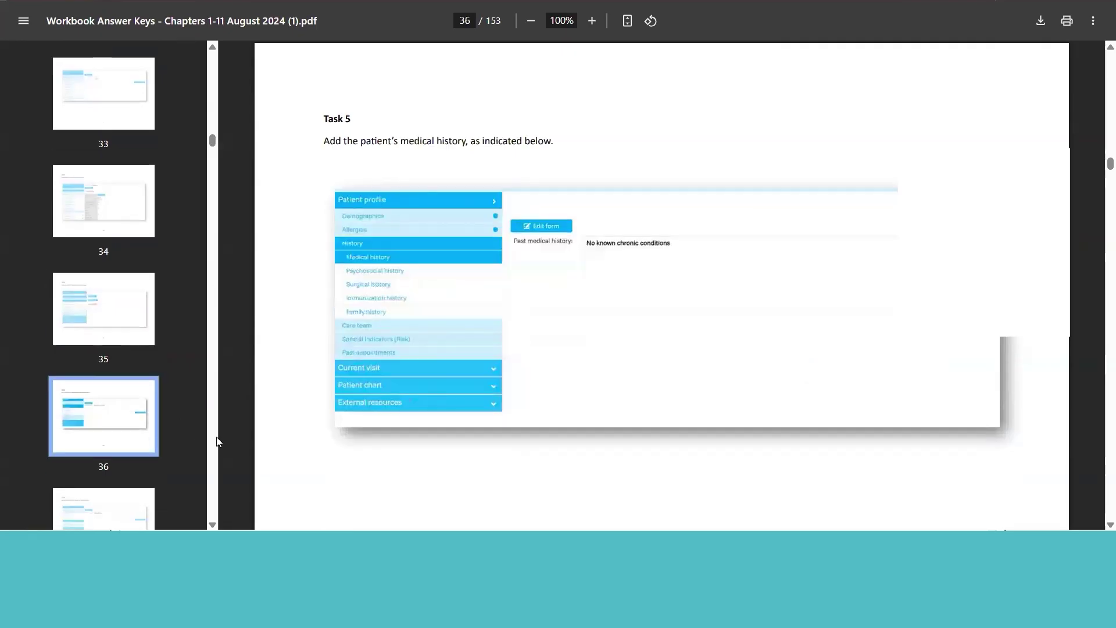
{"action": "left_click", "coordinate": [87, 448]}
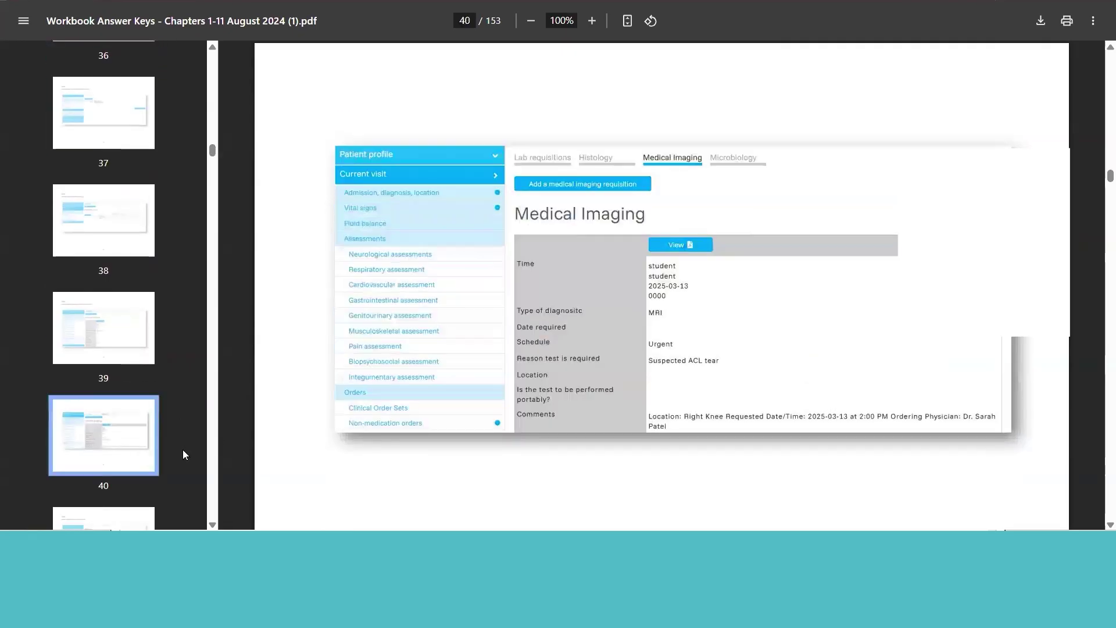
{"action": "scroll", "coordinate": [195, 457], "scroll_direction": "down", "scroll_amount": 5}
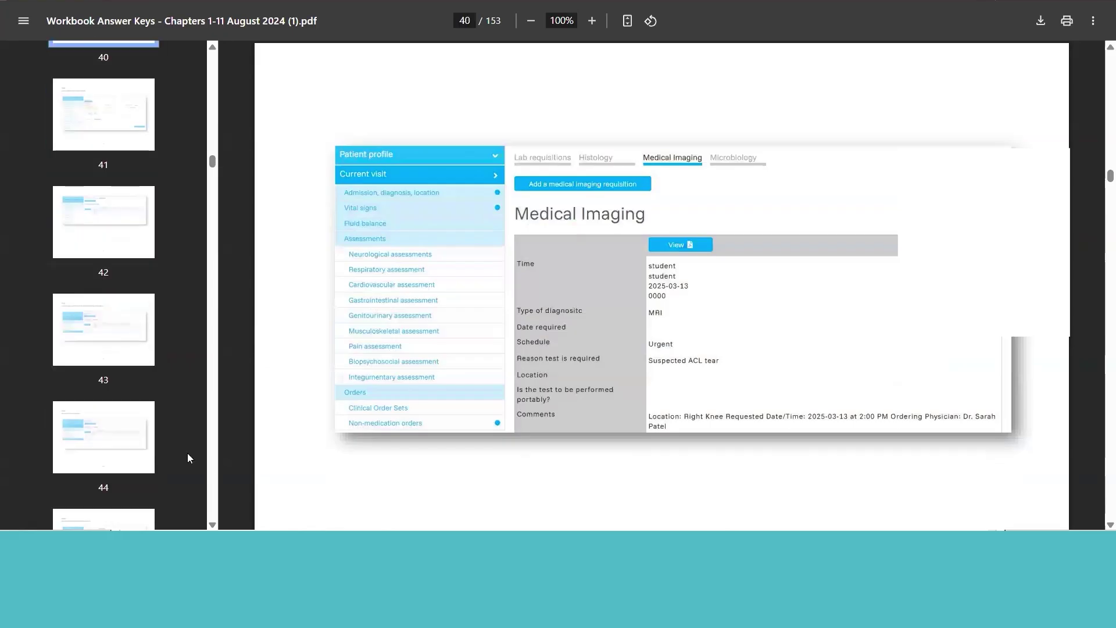
{"action": "left_click", "coordinate": [136, 439]}
{"action": "scroll", "coordinate": [226, 436], "scroll_direction": "down", "scroll_amount": 5}
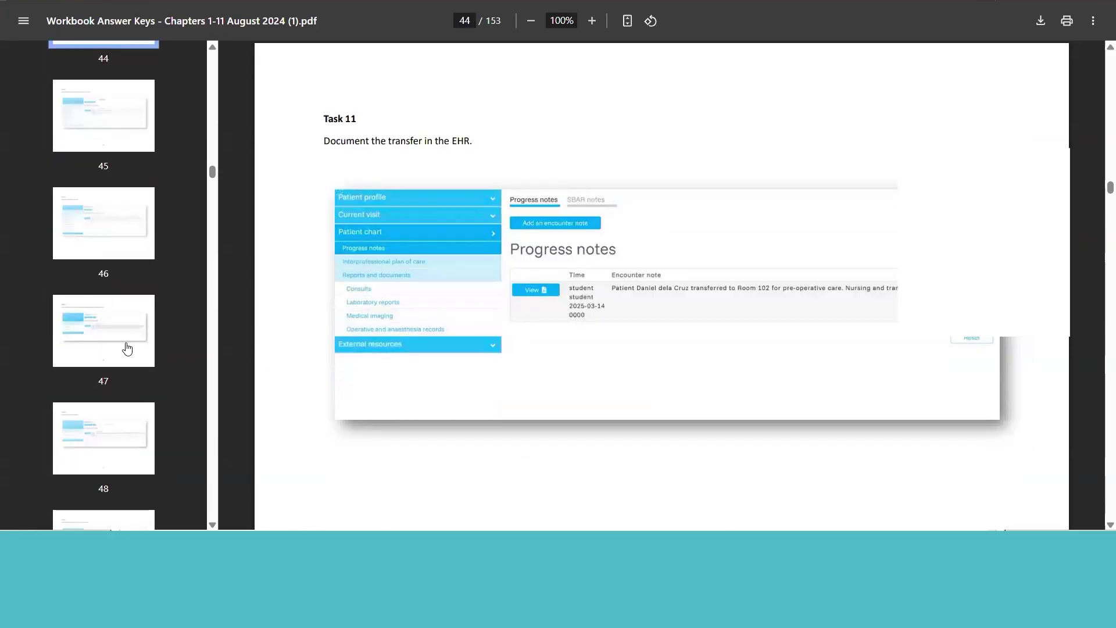